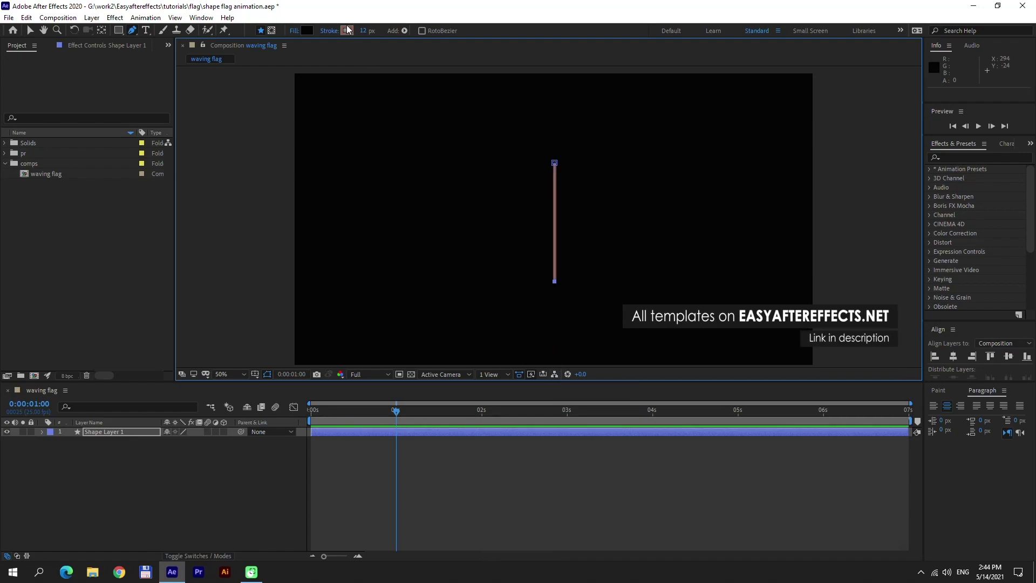
# Step: Set the vertical line's stroke width to 14 px
pyautogui.click(363, 30)
pyautogui.write('1')
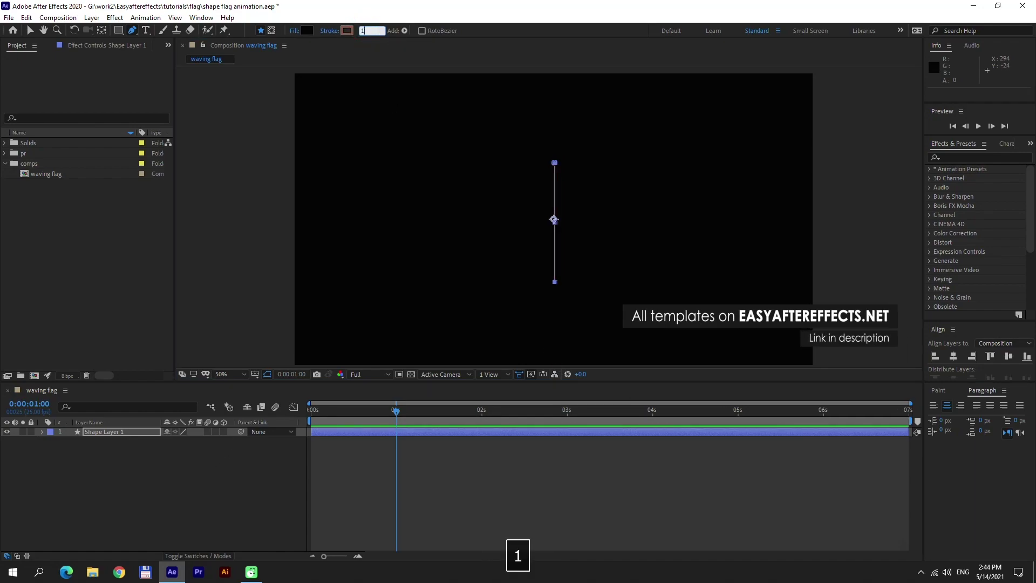
pyautogui.write('4')
pyautogui.click(225, 494)
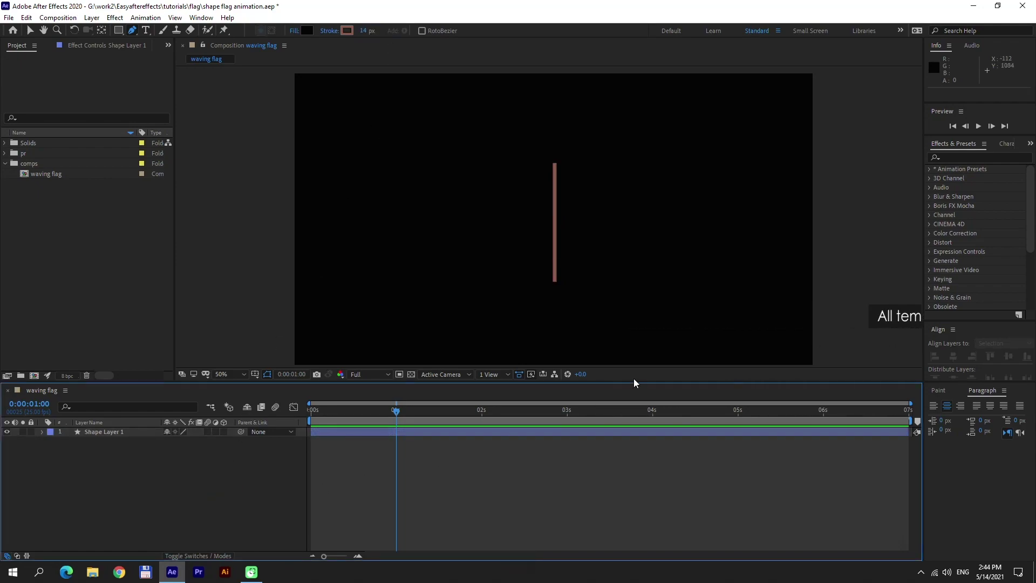
# Step: Move the anchor point of Shape Layer 1 to the centre of the vertical line's bottom end
pyautogui.click(111, 433)
pyautogui.click(101, 33)
pyautogui.scroll(1, 534, 230)
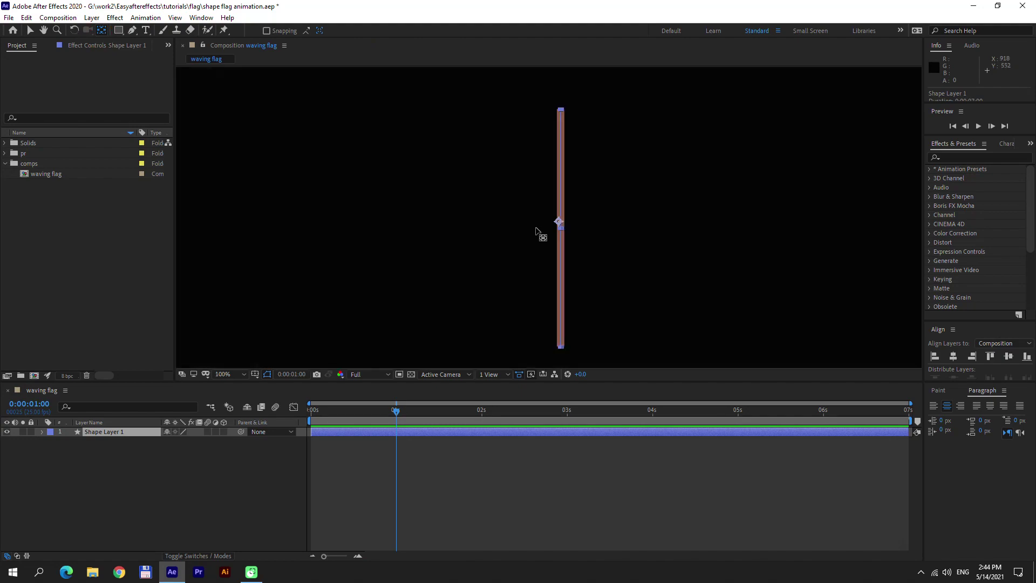
pyautogui.moveTo(576, 221); pyautogui.dragTo(569, 250)
pyautogui.scroll(2, 578, 270)
pyautogui.moveTo(629, 286); pyautogui.dragTo(563, 95)
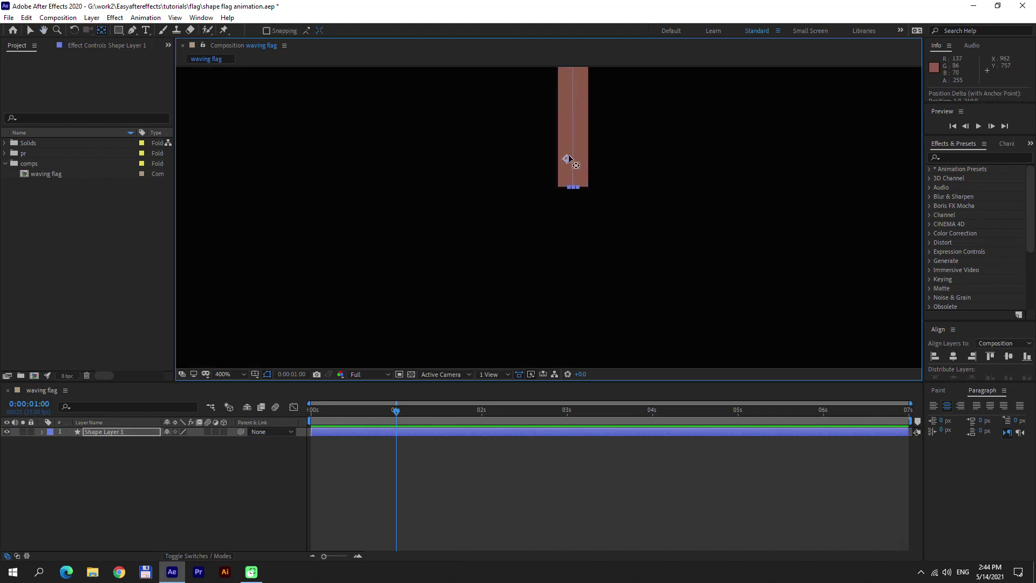
pyautogui.moveTo(569, 159); pyautogui.dragTo(575, 189)
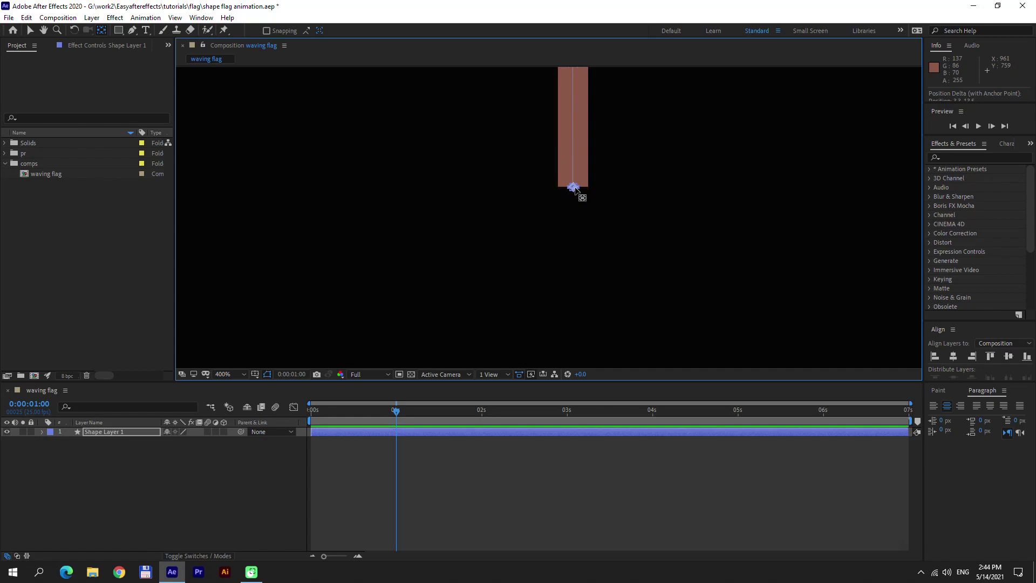
pyautogui.click(174, 460)
# Step: Add a Rotation keyframe to Shape Layer 1 at 1 second and set its rotation to -40° at the first frame
pyautogui.click(115, 431)
pyautogui.press('r')
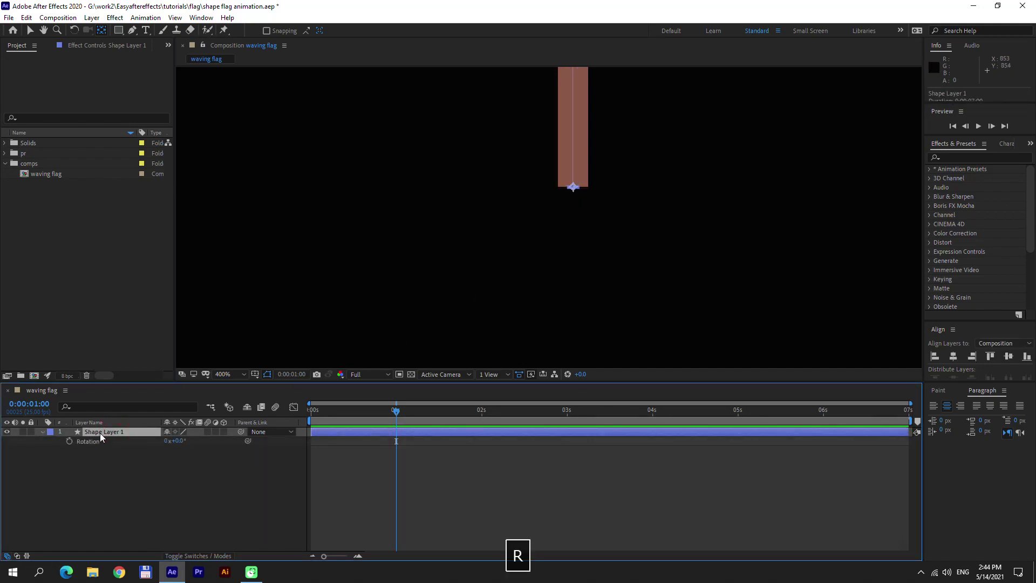
pyautogui.click(70, 441)
pyautogui.press('Home')
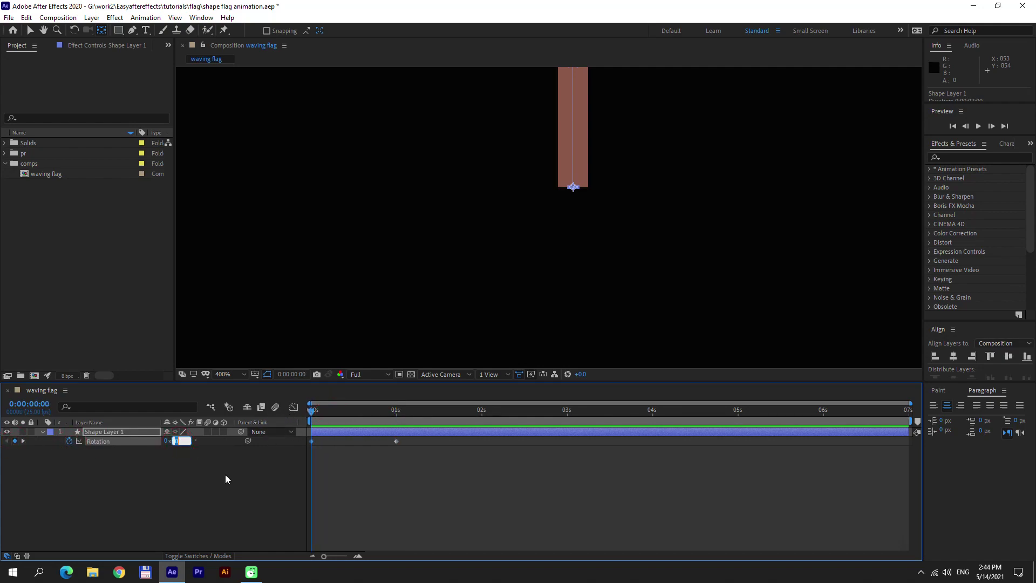
pyautogui.write('-40')
pyautogui.press('Return')
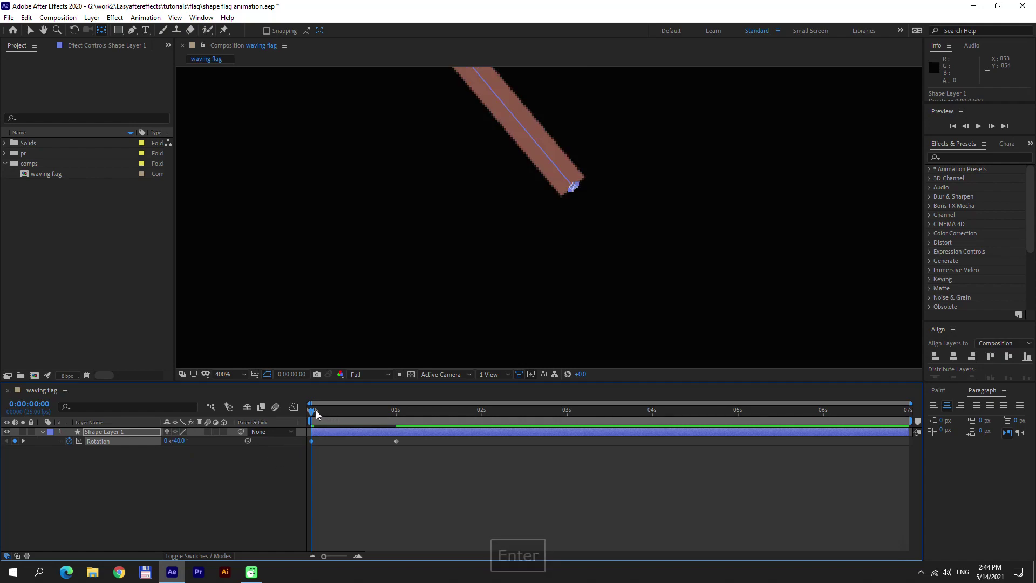
# Step: Set the line's rotation to 40° at 0:00:00:12 and to -40° at 0:00:01:00
pyautogui.moveTo(315, 410); pyautogui.dragTo(397, 418)
pyautogui.click(182, 441)
pyautogui.write('40')
pyautogui.press('Return')
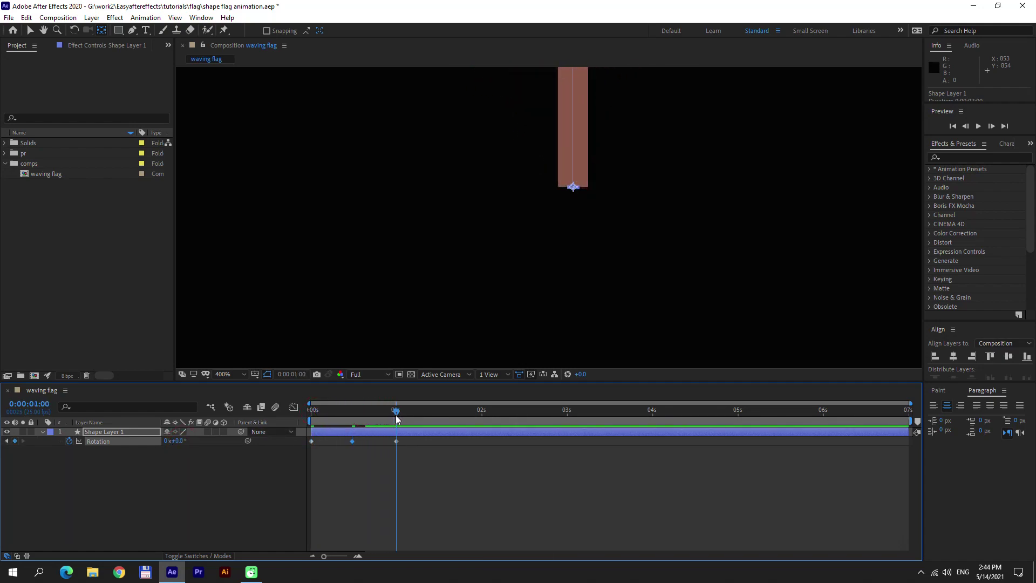
pyautogui.click(178, 441)
pyautogui.write('-40')
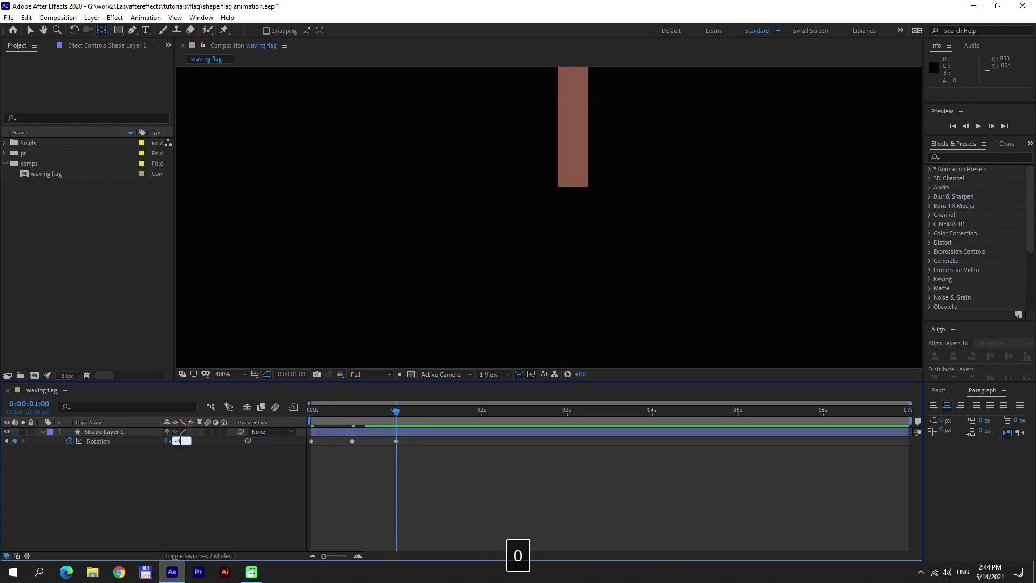
pyautogui.press('Return')
pyautogui.click(200, 456)
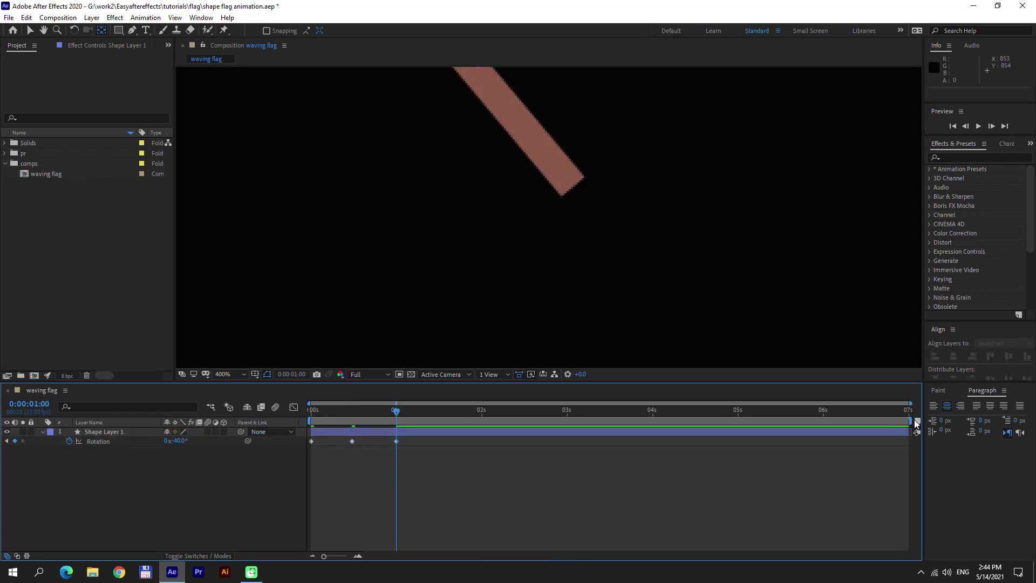
# Step: Shorten the work area to end at 1 second and preview the swinging line
pyautogui.moveTo(916, 423); pyautogui.dragTo(399, 433)
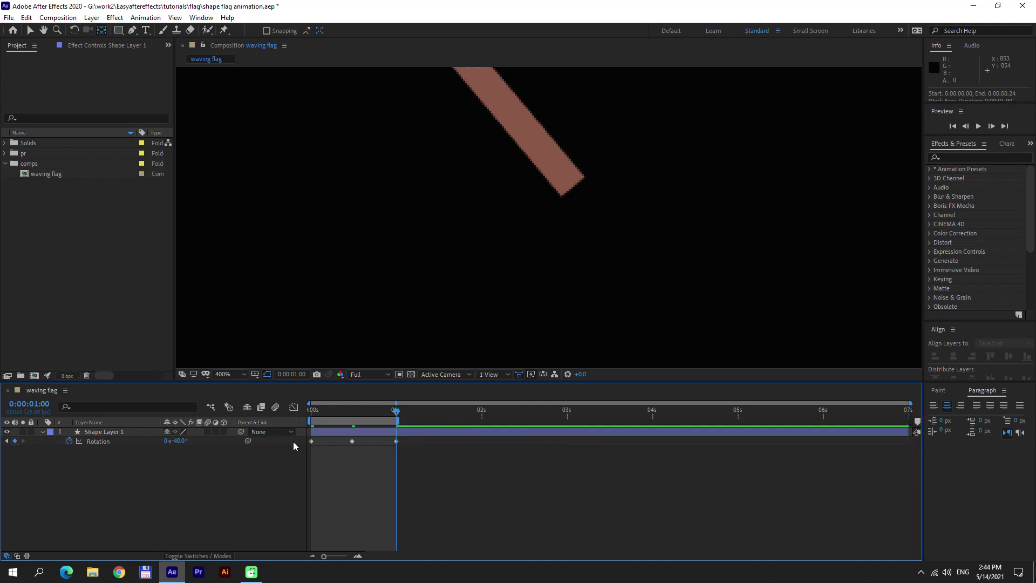
pyautogui.scroll(-1, 368, 305)
pyautogui.scroll(-2, 493, 227)
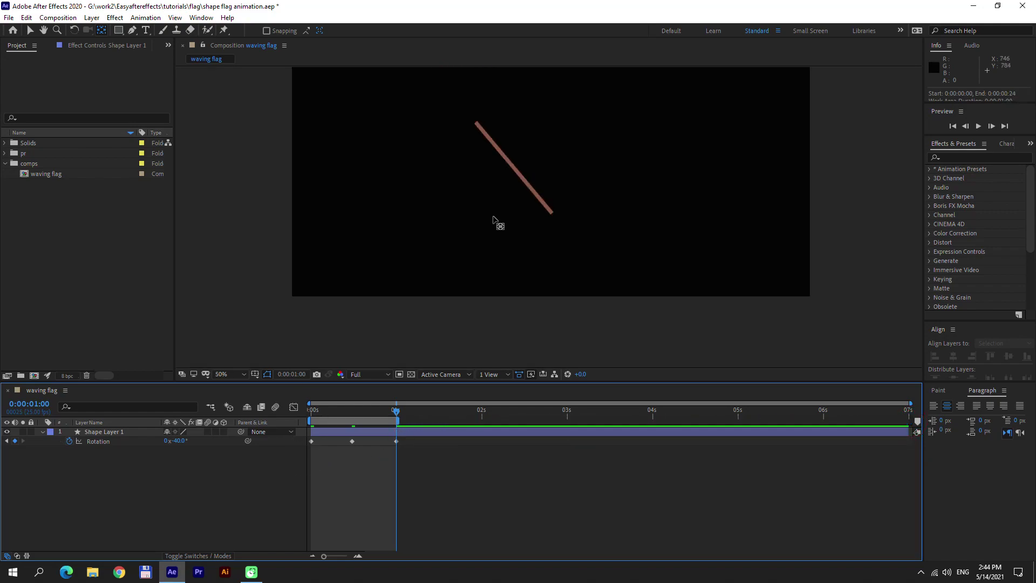
pyautogui.moveTo(493, 216); pyautogui.dragTo(478, 264)
pyautogui.press('KP_0')
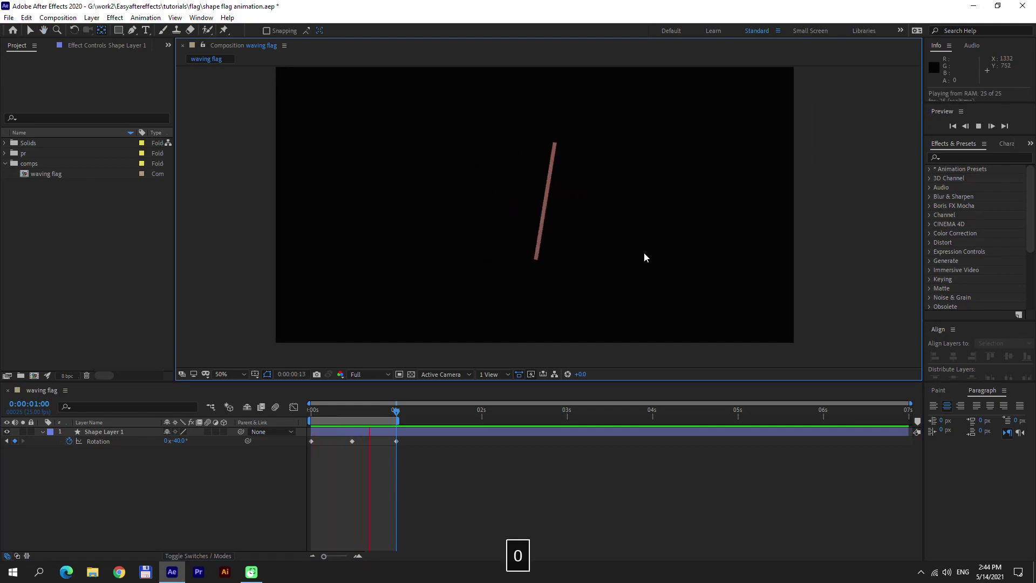
pyautogui.press('KP_0')
# Step: Apply Easy Ease to all three Rotation keyframes
pyautogui.click(402, 442)
pyautogui.moveTo(402, 442); pyautogui.dragTo(293, 452)
pyautogui.press('F9')
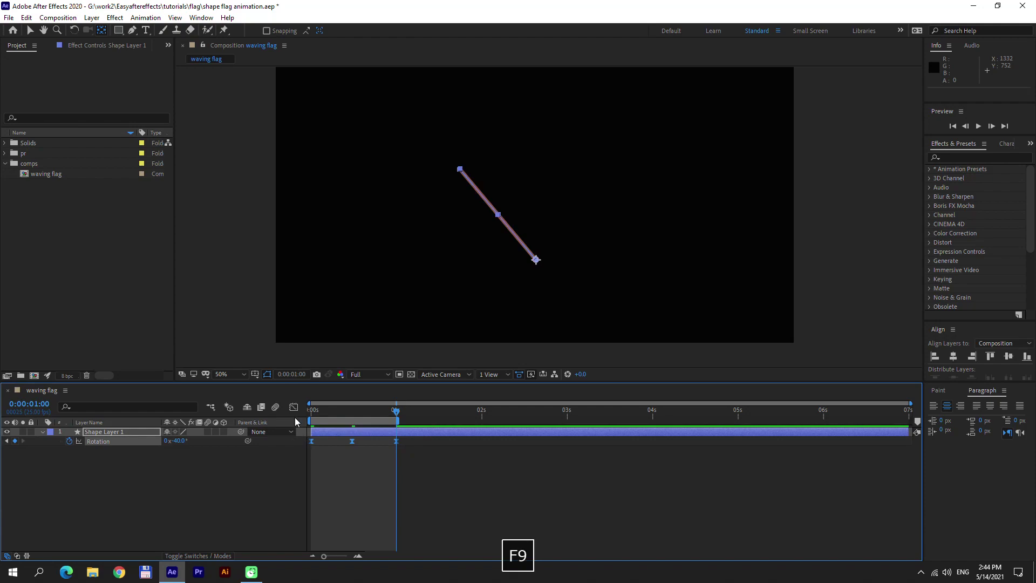
# Step: Extend the easing handles in the rotation's speed graph for steeper peaks and preview the swing
pyautogui.click(293, 408)
pyautogui.moveTo(291, 489); pyautogui.dragTo(290, 490)
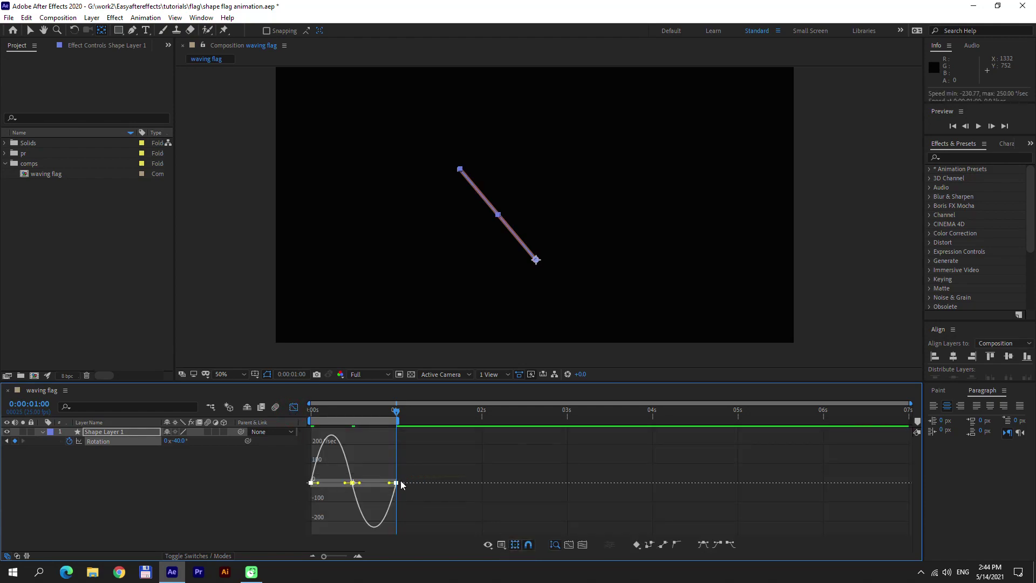
pyautogui.moveTo(390, 485); pyautogui.dragTo(367, 486)
pyautogui.press('KP_0')
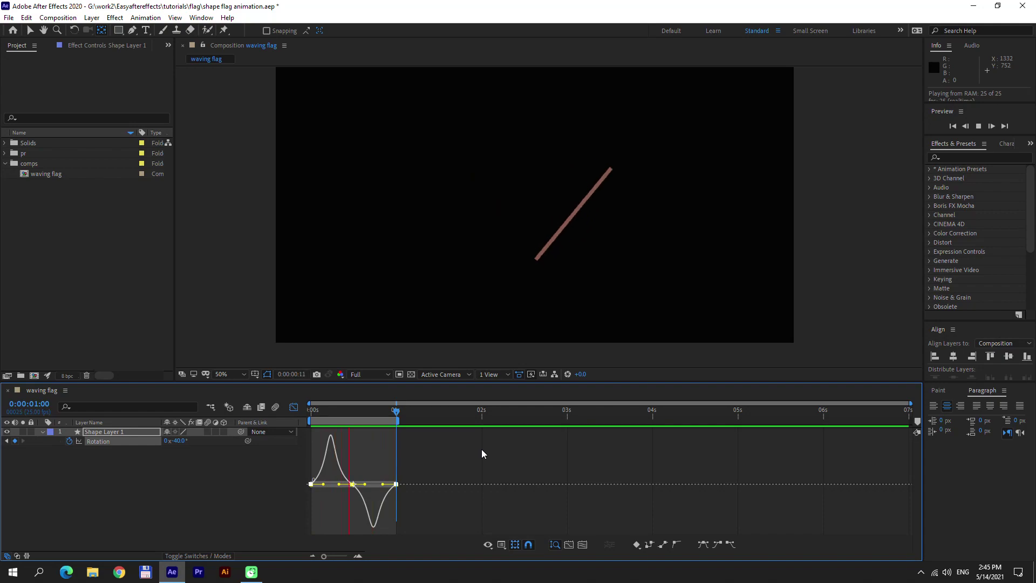
pyautogui.press('KP_0')
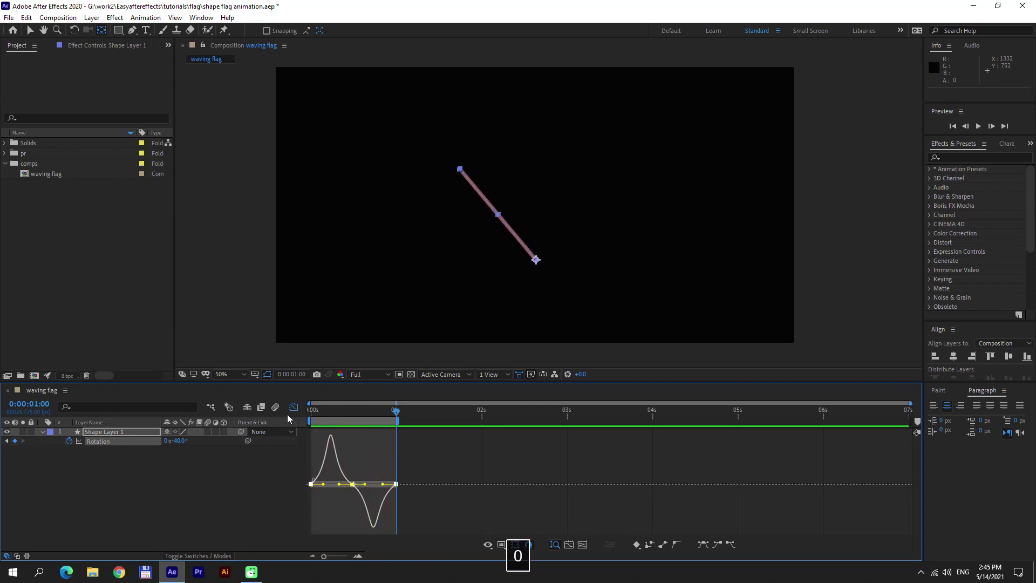
pyautogui.click(293, 407)
pyautogui.click(261, 481)
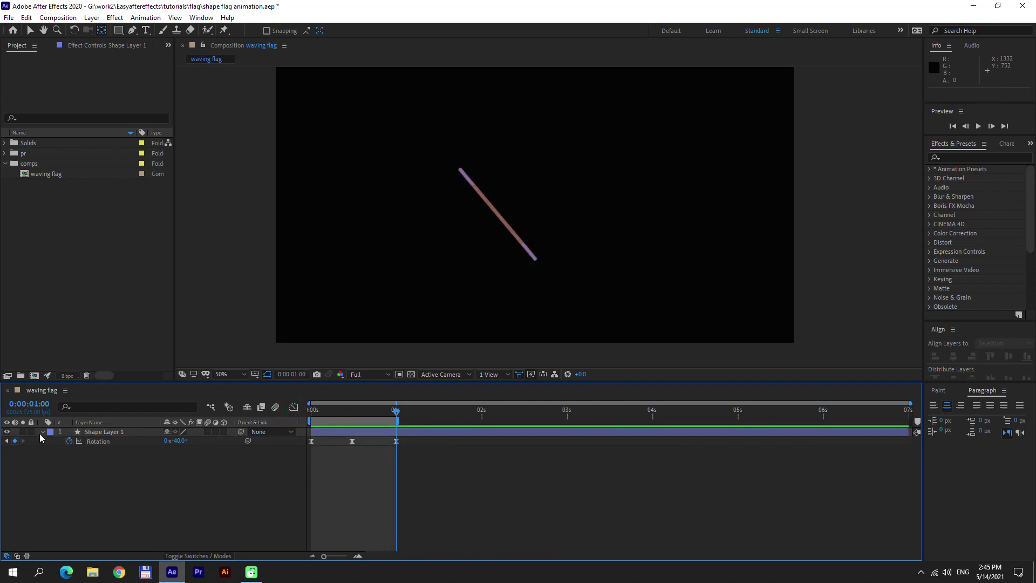
# Step: Rename Shape Layer 1 to Stick
pyautogui.click(127, 432)
pyautogui.press('Return')
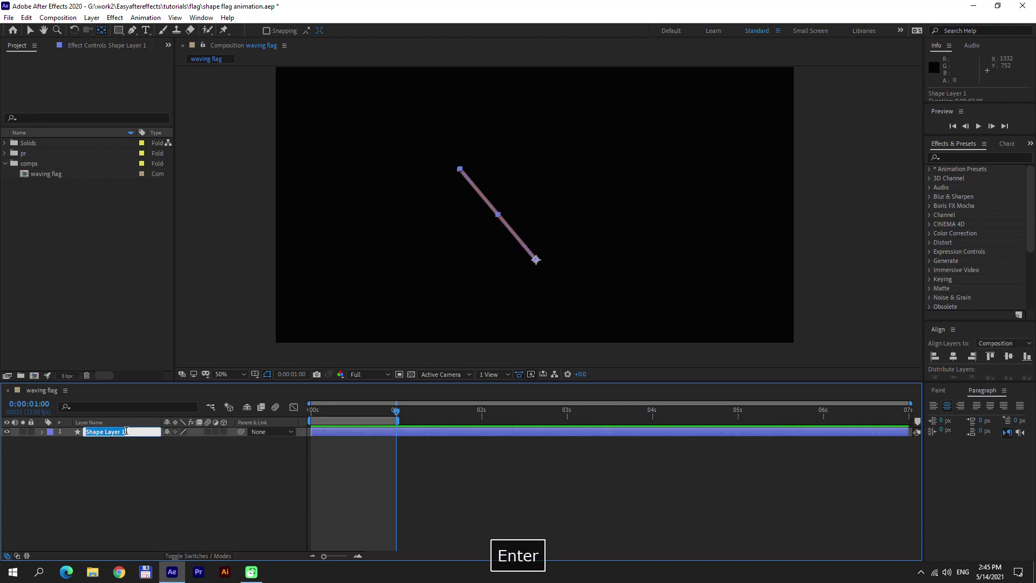
pyautogui.write('Stick')
pyautogui.press('Return')
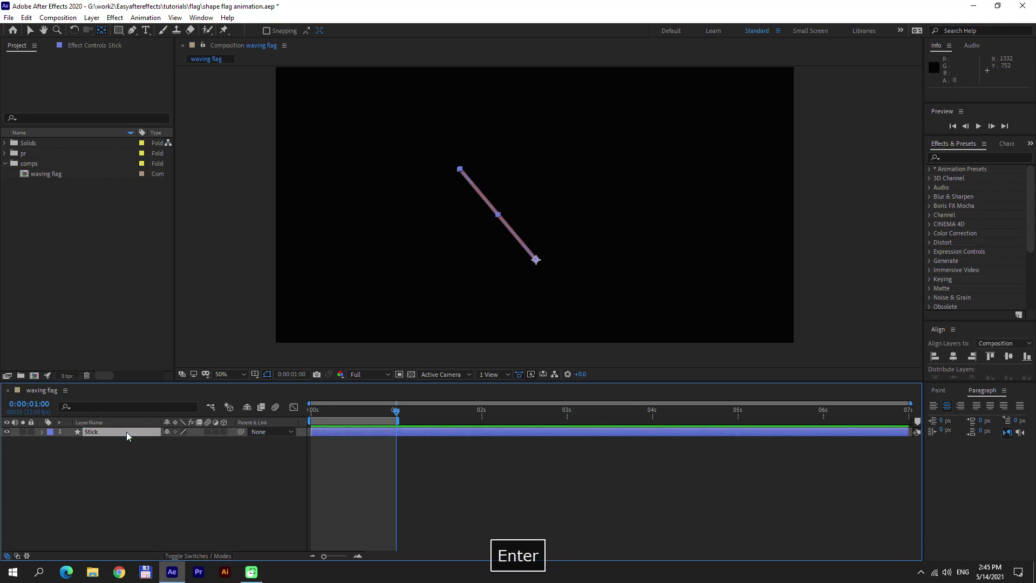
pyautogui.click(150, 521)
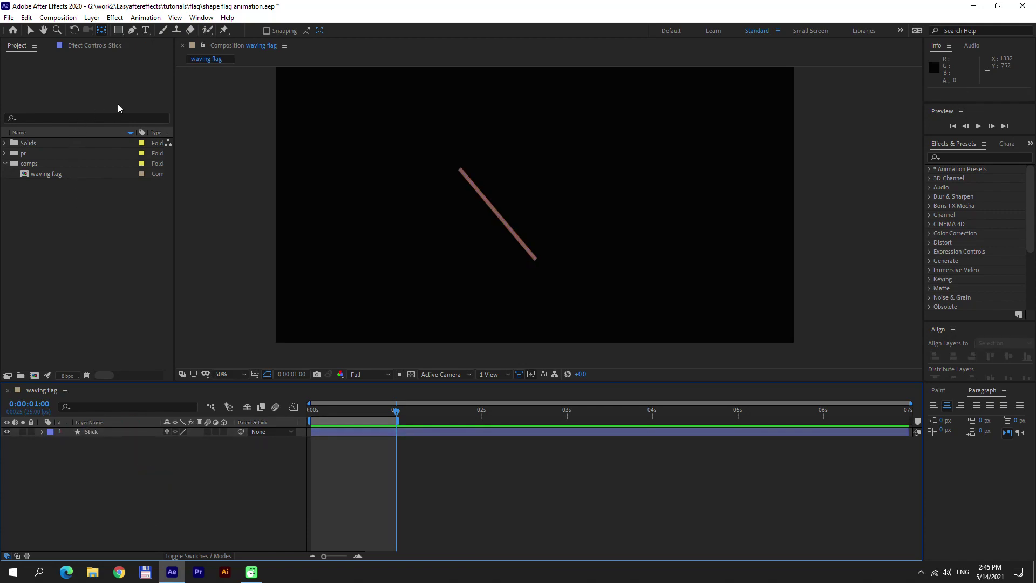
# Step: Start a new Pen path at the first frame with a point on the stick, slightly below its upper end
pyautogui.click(133, 31)
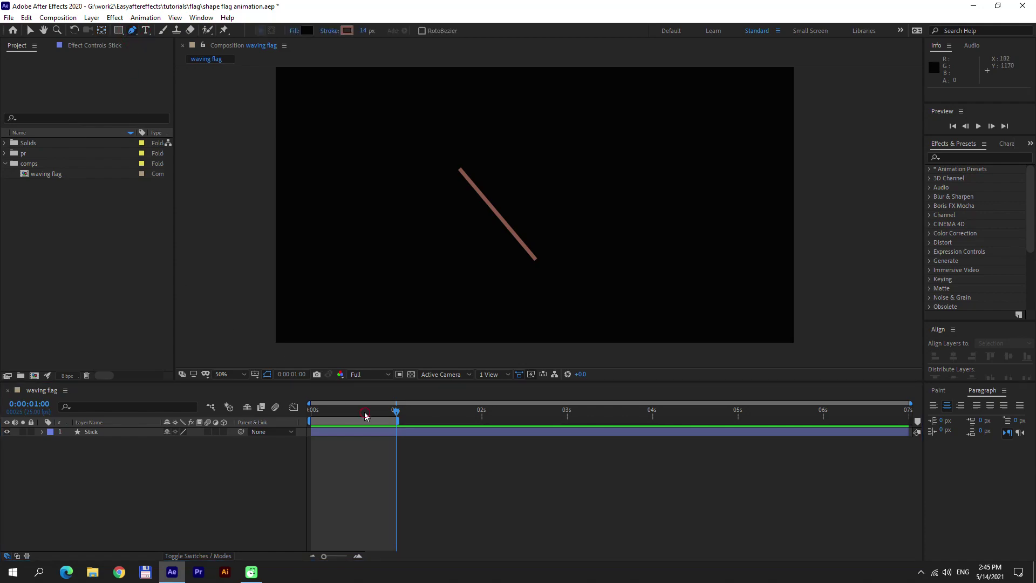
pyautogui.moveTo(364, 416); pyautogui.dragTo(309, 415)
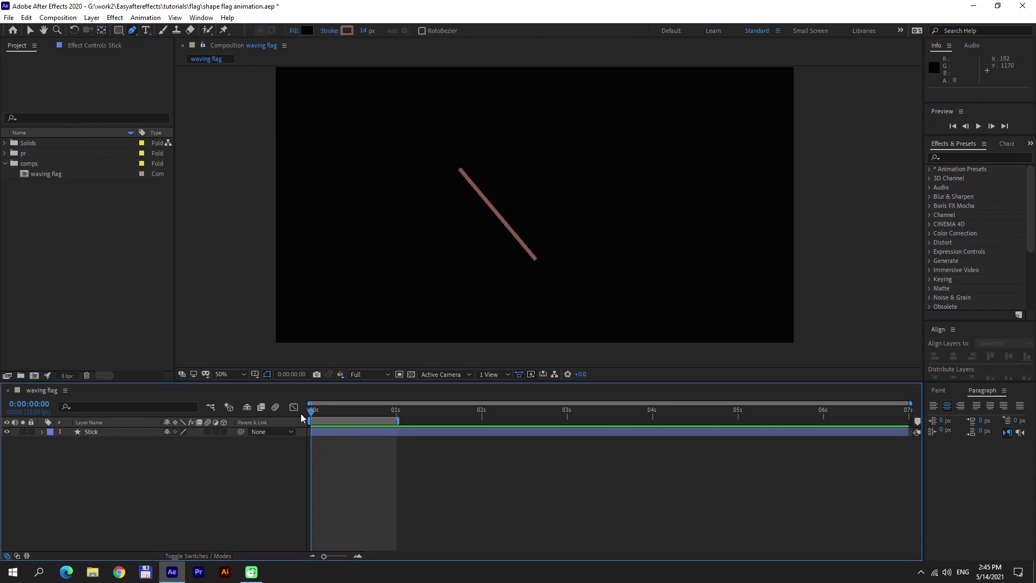
pyautogui.click(478, 192)
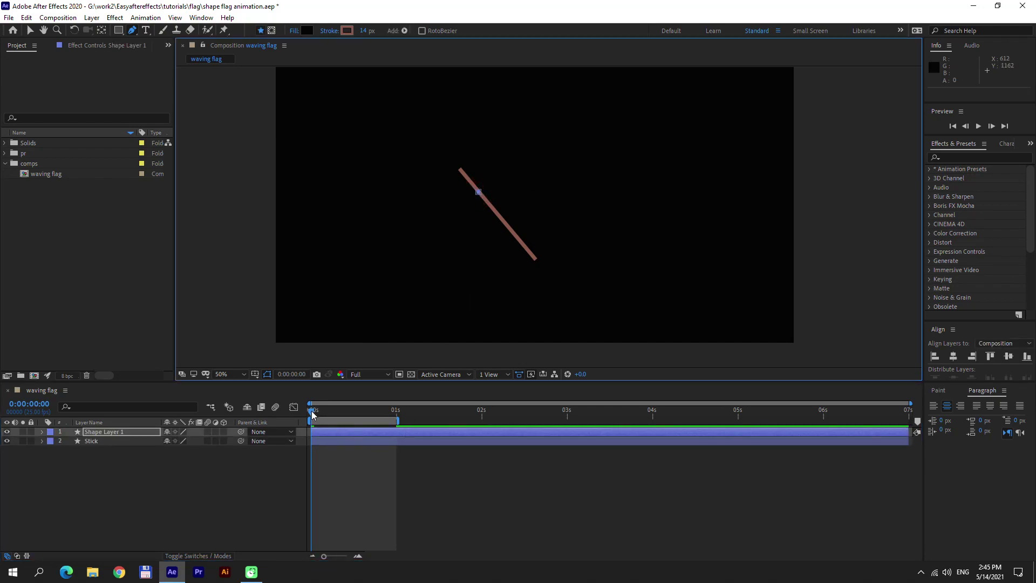
# Step: At 0:00:00:12, extend the new path to the upper part of the swung stick as an upward-arching curve
pyautogui.moveTo(312, 411); pyautogui.dragTo(355, 423)
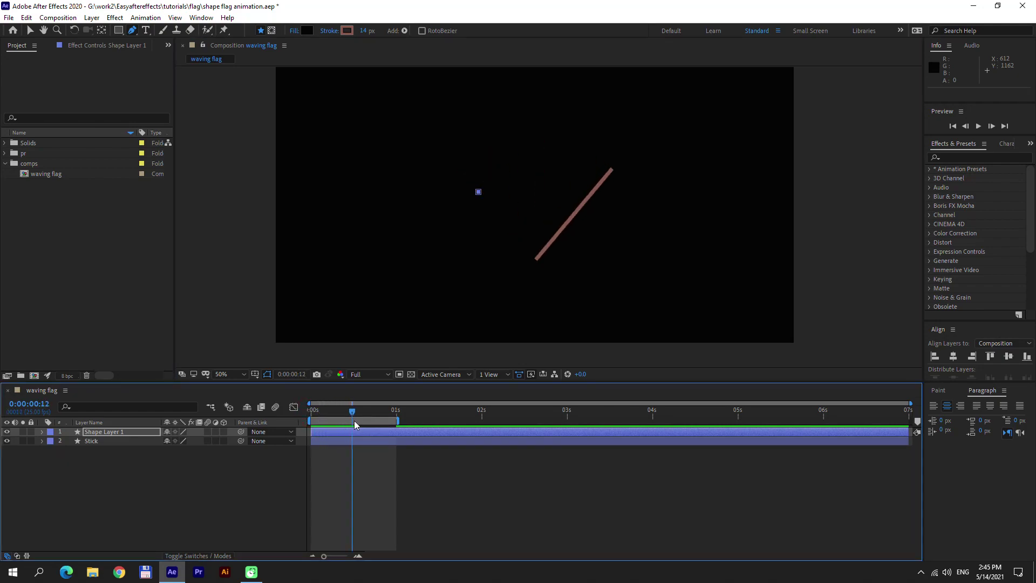
pyautogui.click(360, 441)
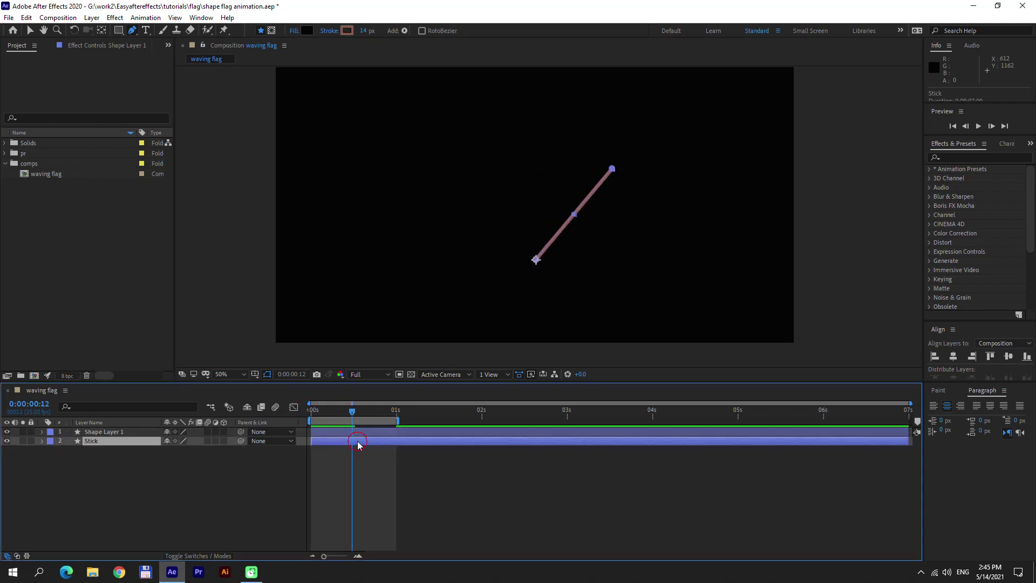
pyautogui.press('u')
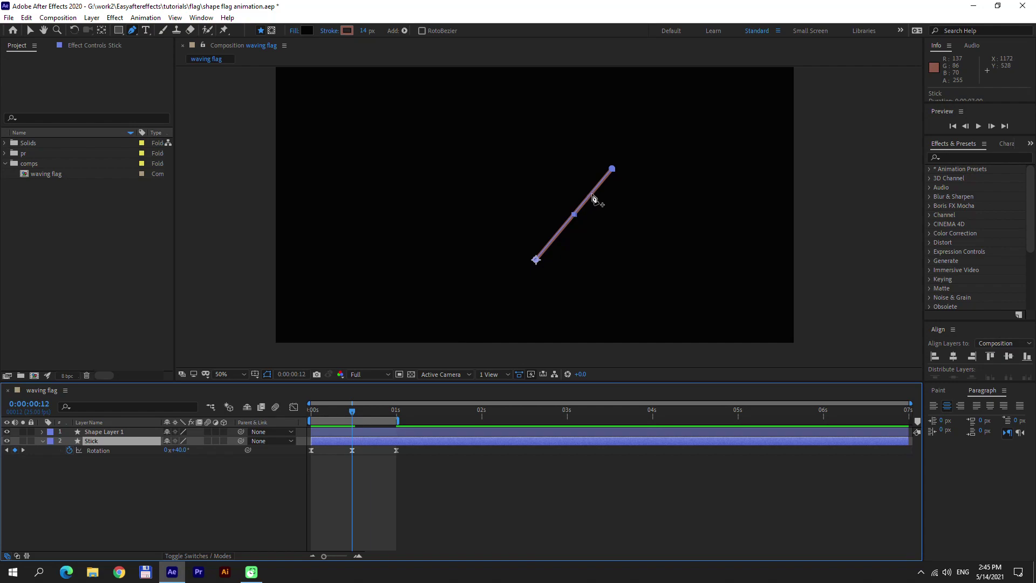
pyautogui.click(371, 434)
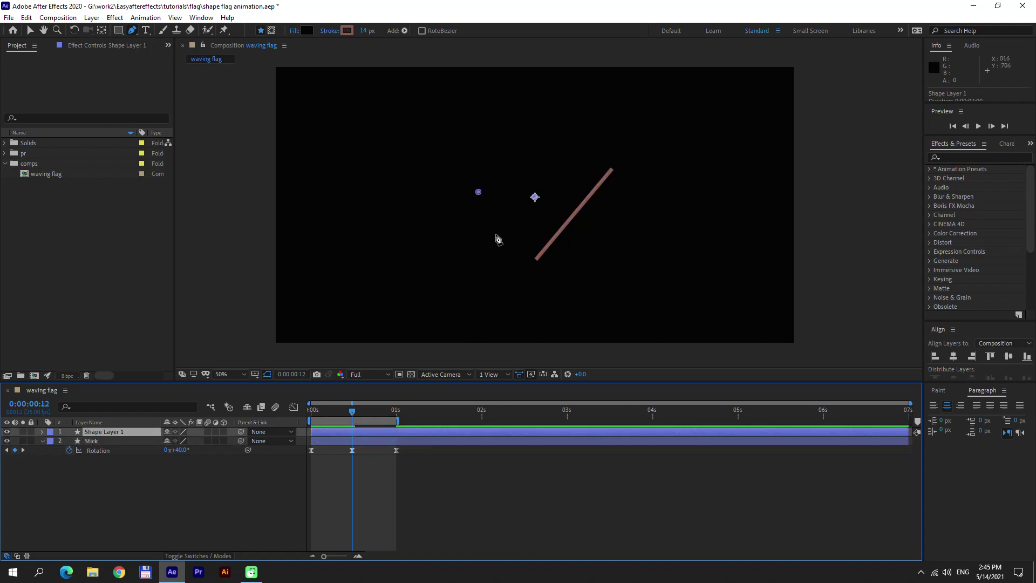
pyautogui.click(478, 192)
pyautogui.moveTo(591, 193); pyautogui.dragTo(613, 228)
pyautogui.moveTo(569, 160); pyautogui.dragTo(533, 135)
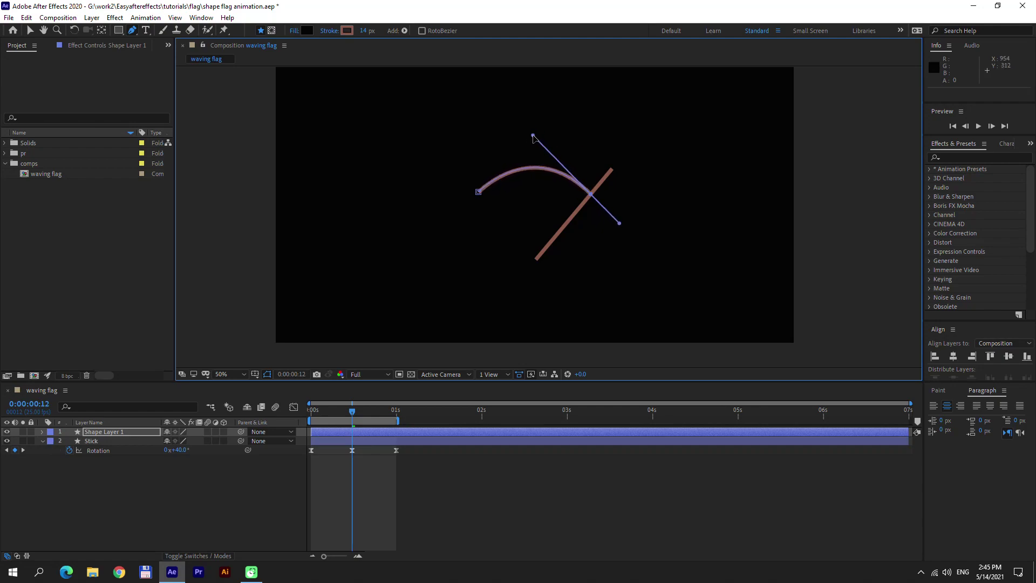
# Step: Thicken the curved path into a flag by setting its stroke width to 180 px
pyautogui.click(359, 30)
pyautogui.write('100')
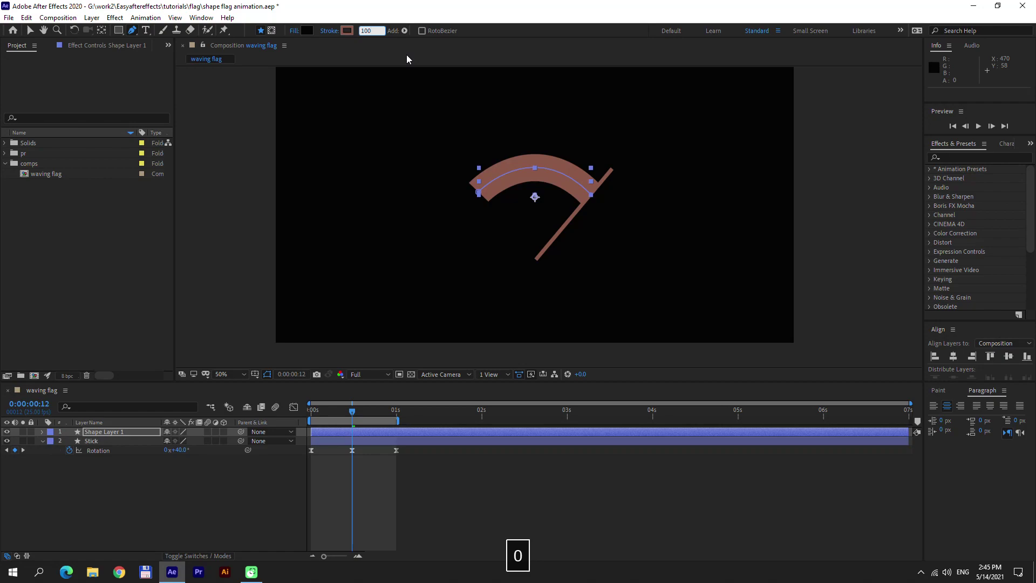
pyautogui.moveTo(376, 31); pyautogui.dragTo(316, 33)
pyautogui.write('150')
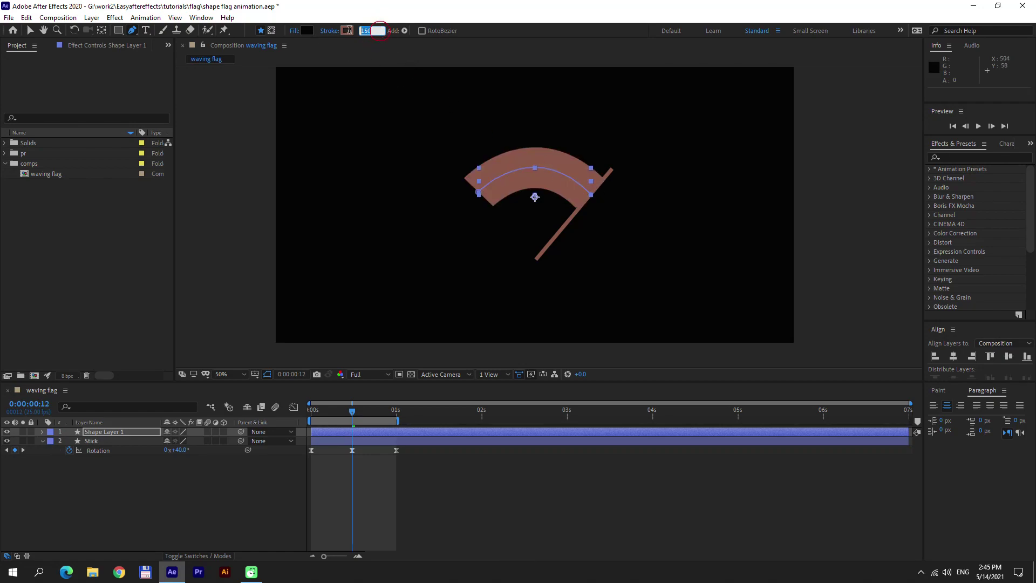
pyautogui.write('170')
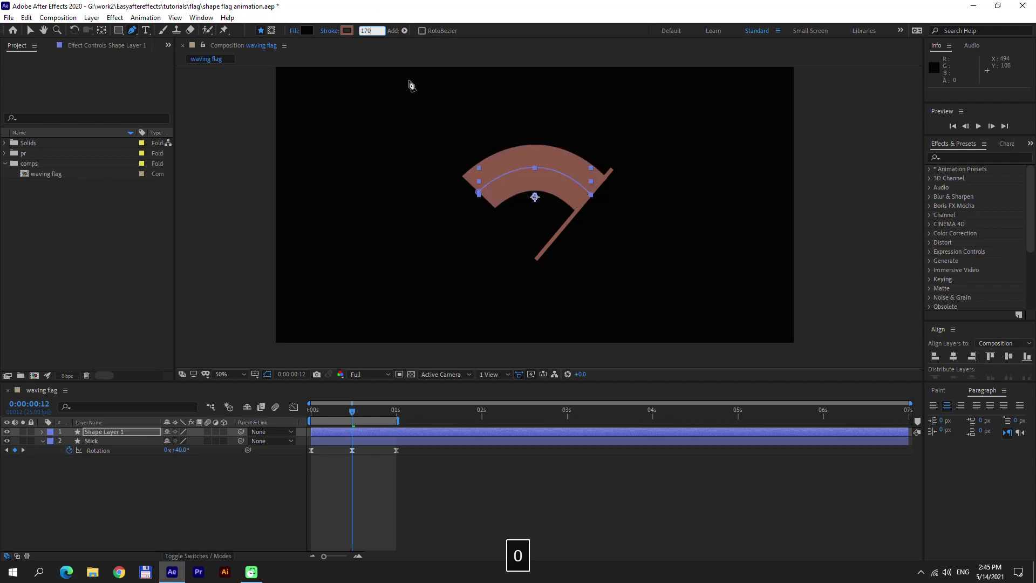
pyautogui.write('180')
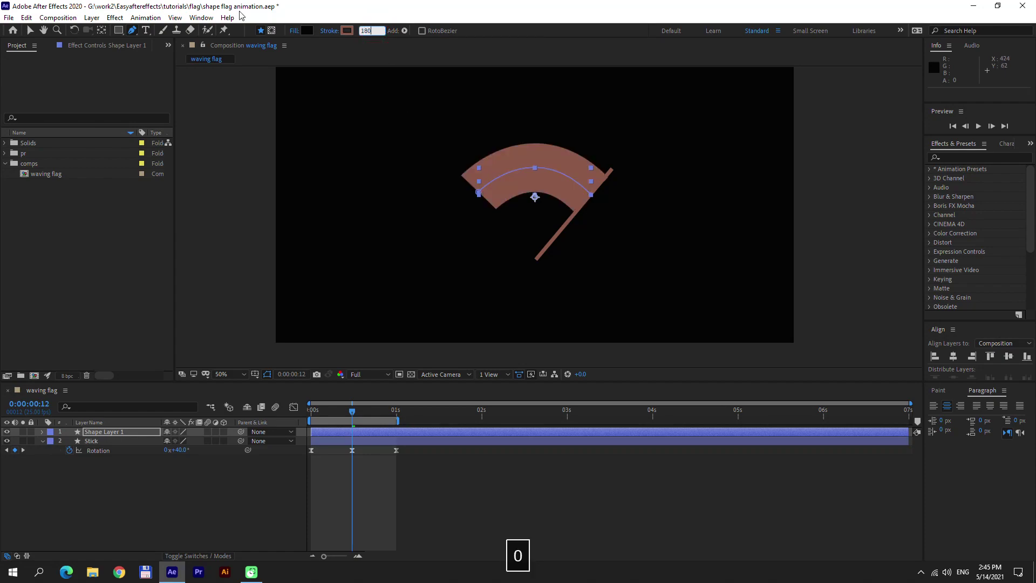
# Step: Change the curved flag stroke's colour to white
pyautogui.click(347, 32)
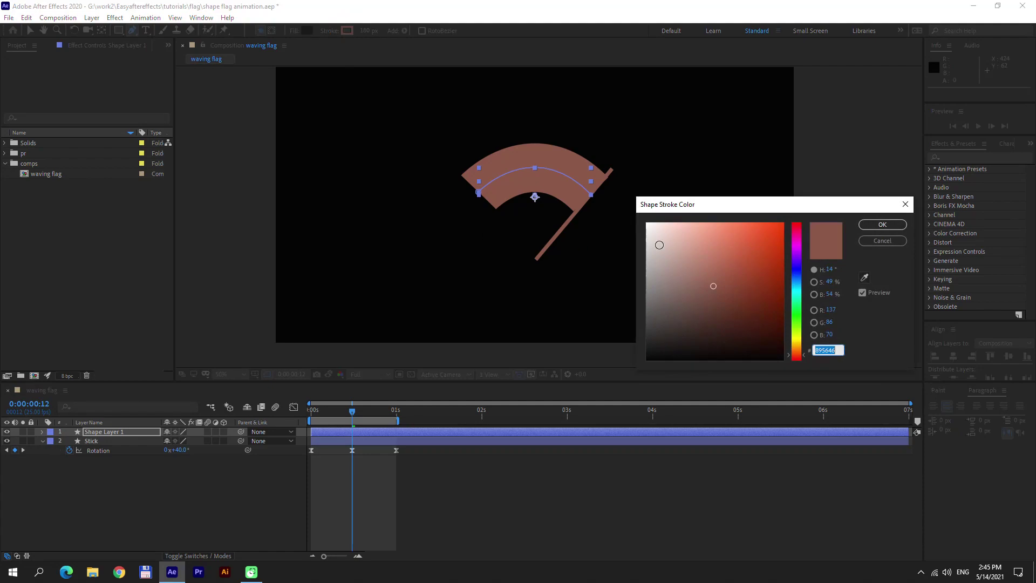
pyautogui.moveTo(696, 265); pyautogui.dragTo(577, 173)
pyautogui.click(883, 225)
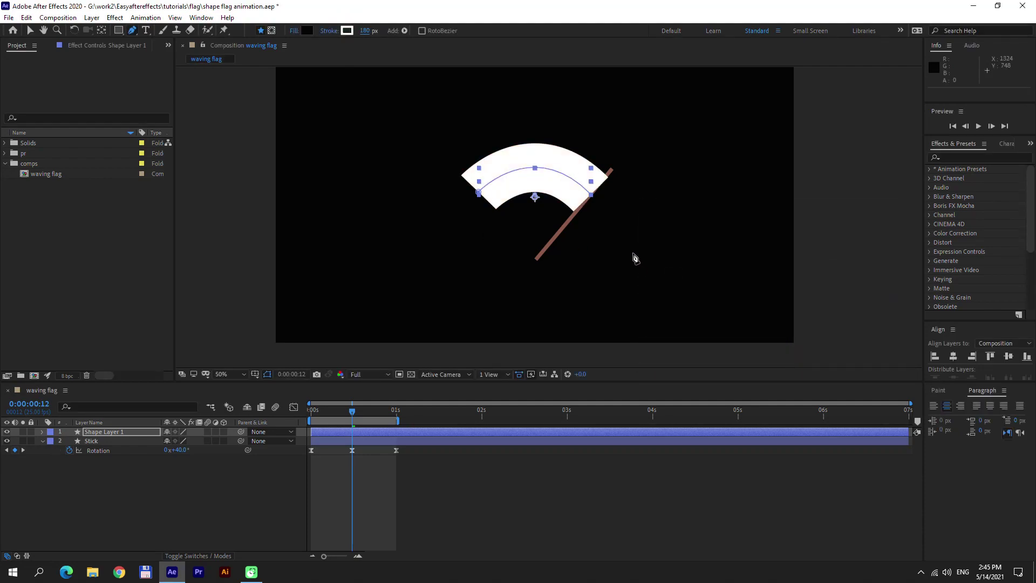
# Step: Adjust the flag path's end point and its handle so the flag's edge runs parallel to the swung stick and overlaps it
pyautogui.press('.')
pyautogui.moveTo(632, 172); pyautogui.dragTo(635, 166)
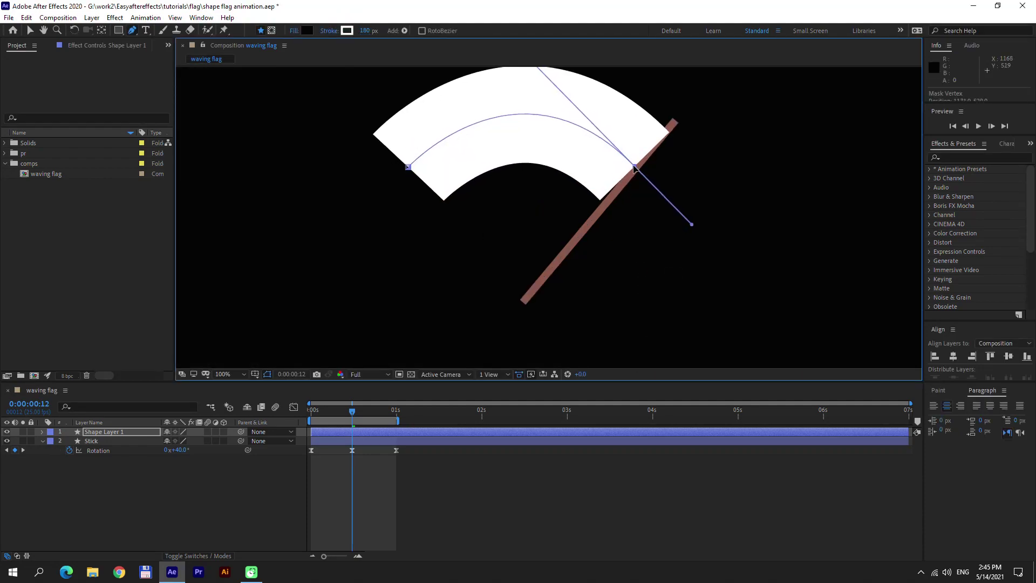
pyautogui.moveTo(692, 225); pyautogui.dragTo(697, 221)
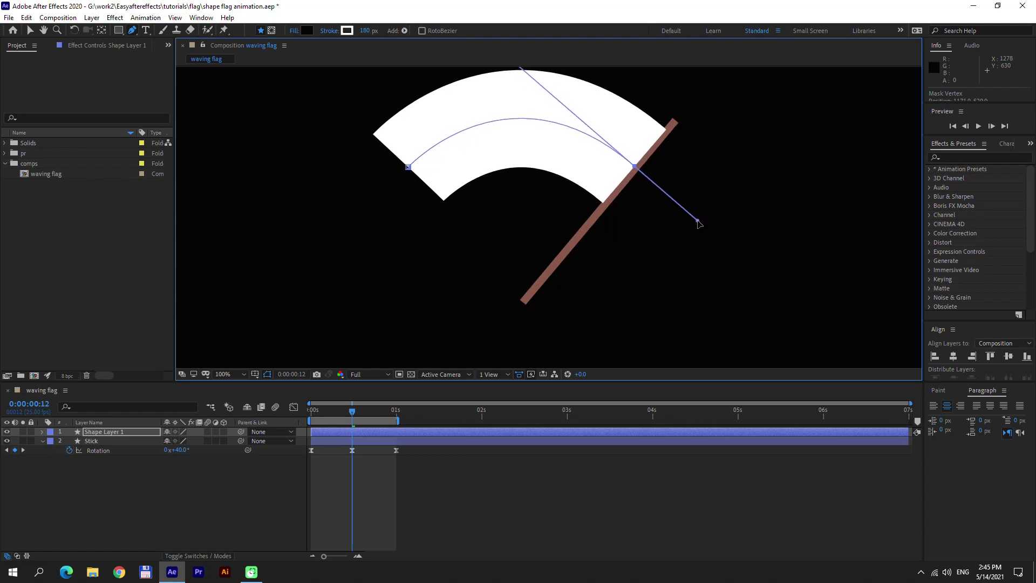
pyautogui.moveTo(635, 167); pyautogui.dragTo(644, 170)
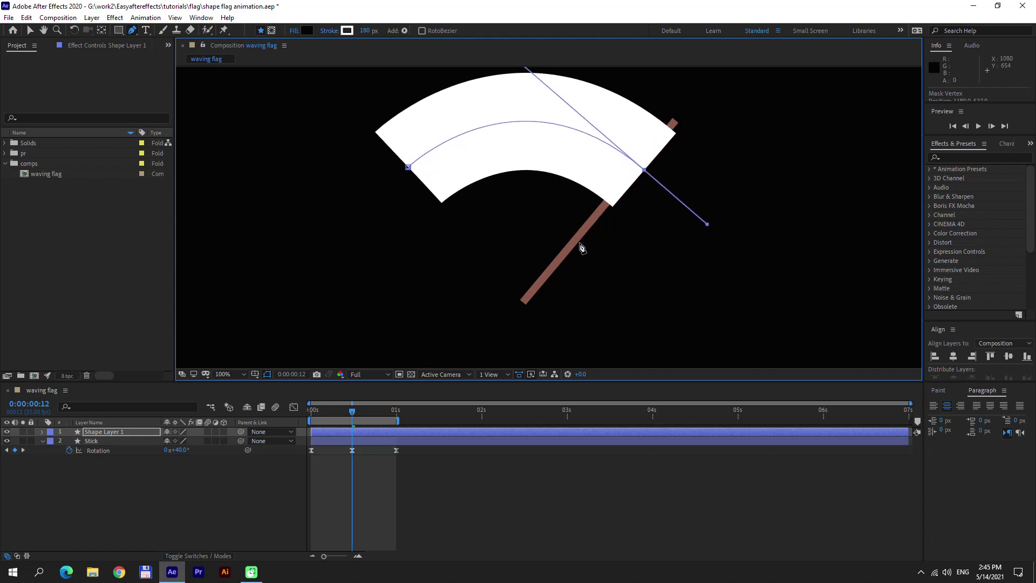
pyautogui.scroll(-1, 584, 167)
pyautogui.moveTo(576, 160); pyautogui.dragTo(544, 160)
# Step: At 0:00:00:07, add a middle vertex to the flag path and adjust its position and handles to flatten the arch
pyautogui.click(344, 431)
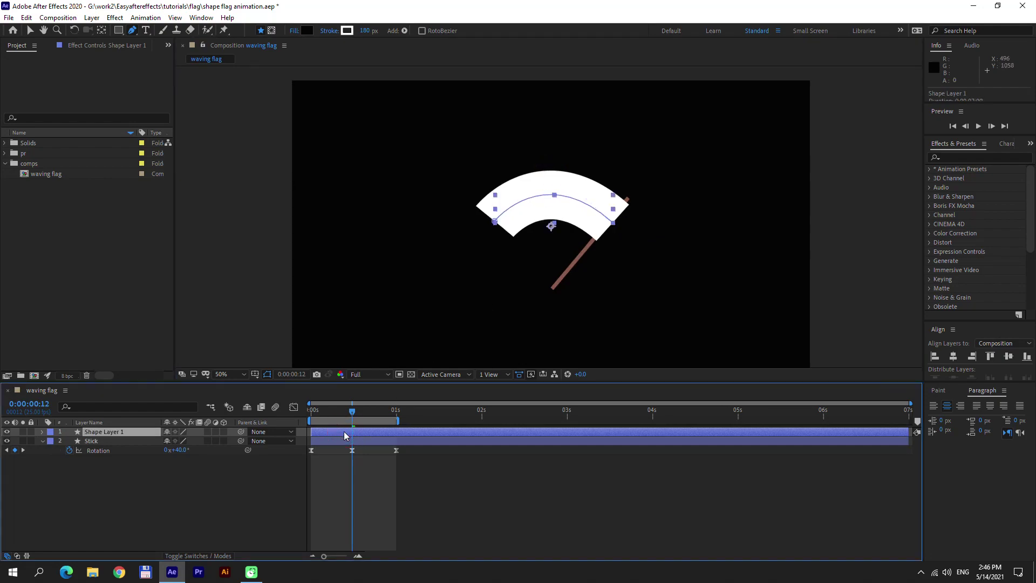
pyautogui.moveTo(352, 411); pyautogui.dragTo(335, 412)
pyautogui.click(545, 196)
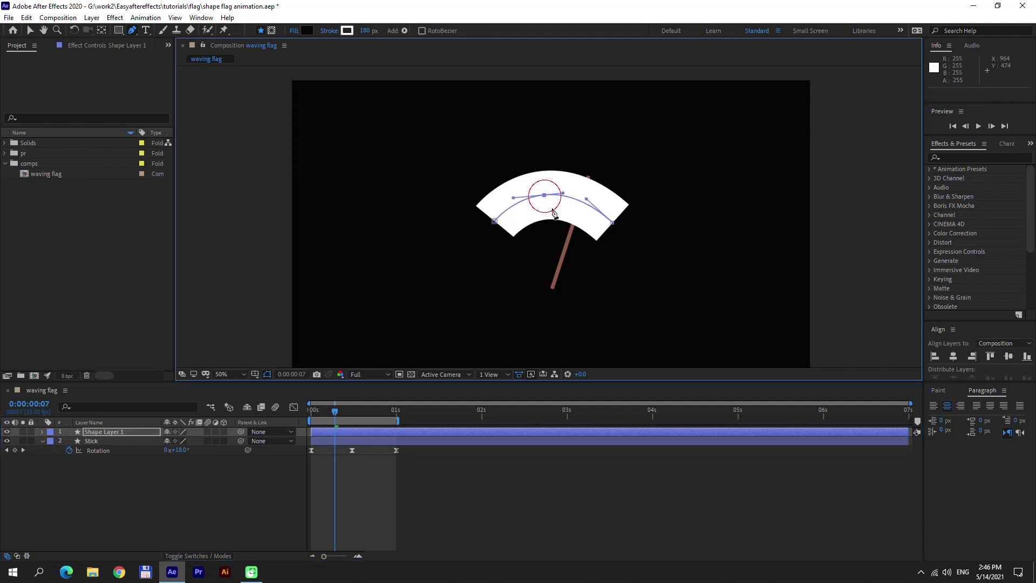
pyautogui.moveTo(545, 197); pyautogui.dragTo(519, 197)
pyautogui.moveTo(586, 199); pyautogui.dragTo(569, 204)
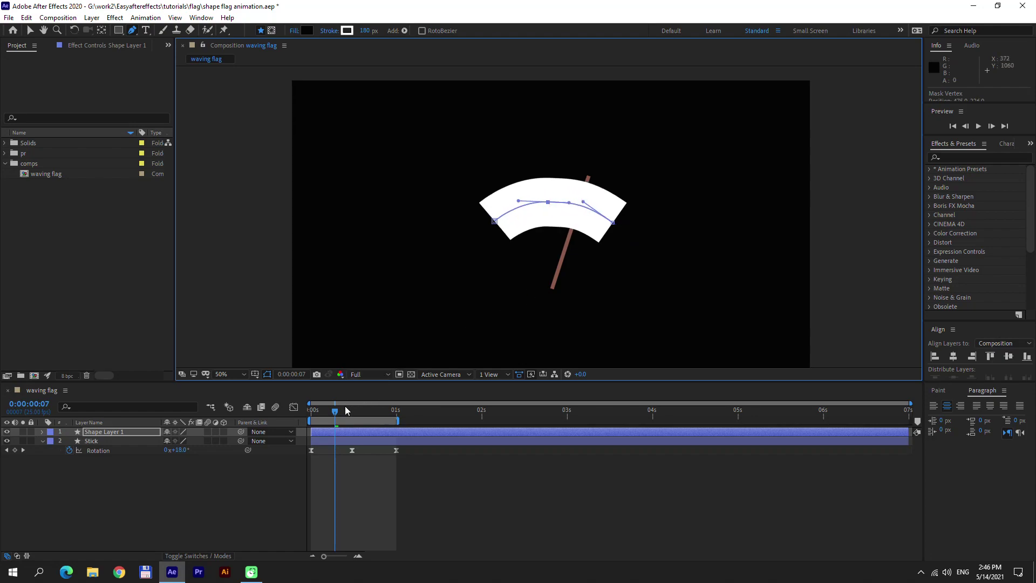
# Step: Return to 0:00:00:12 and rename Shape Layer 1 to flag1
pyautogui.moveTo(346, 408)
pyautogui.mouseDown()
pyautogui.moveTo(316, 420)
pyautogui.moveTo(361, 425)
pyautogui.moveTo(315, 420)
pyautogui.moveTo(349, 425)
pyautogui.mouseUp()
pyautogui.click(97, 432)
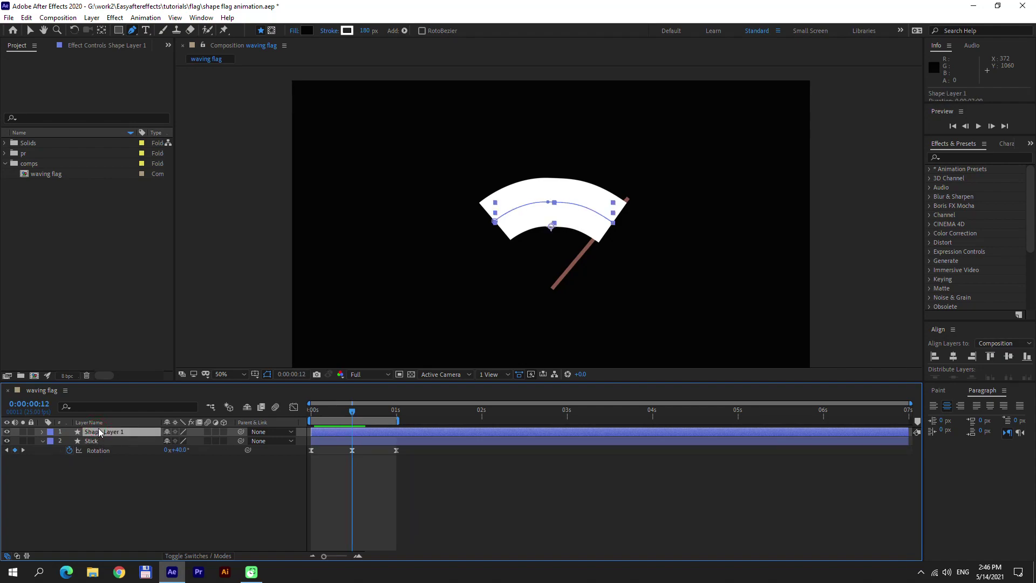
pyautogui.press('Return')
pyautogui.write('flag')
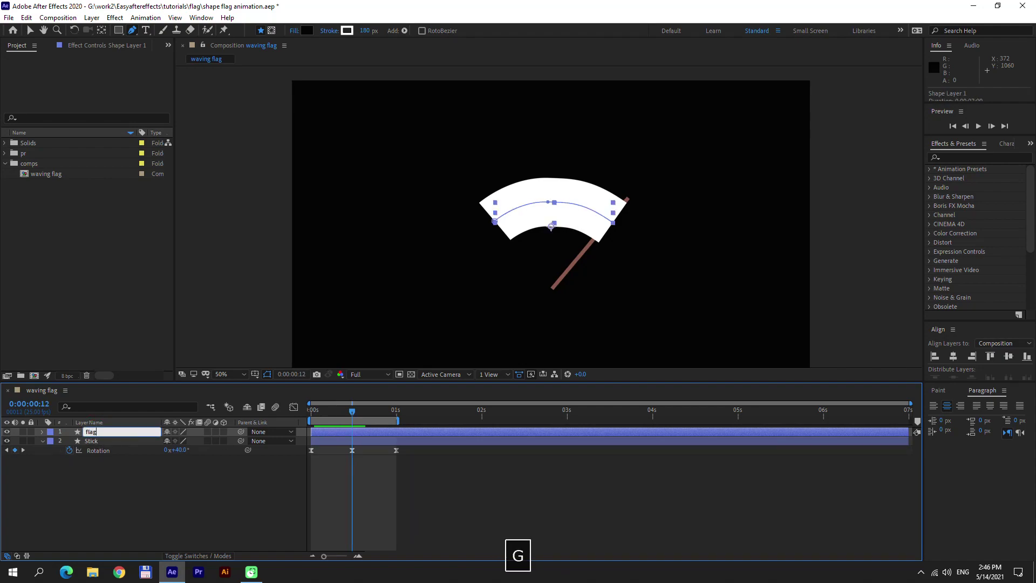
pyautogui.write('1')
pyautogui.press('Return')
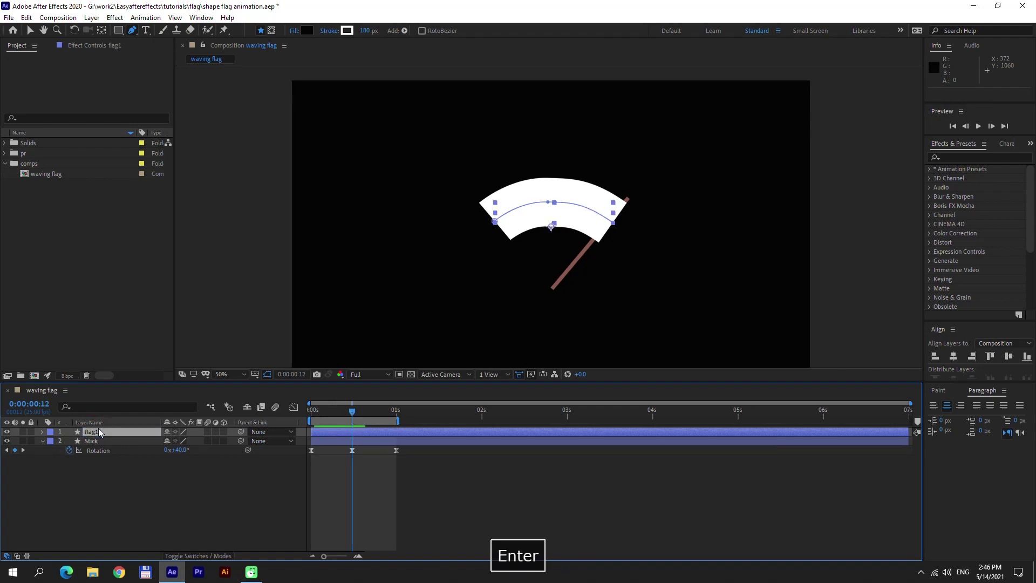
# Step: Add Trim Paths to flag1 and set Start and End keyframes at 0:00:00:12
pyautogui.click(43, 431)
pyautogui.click(229, 441)
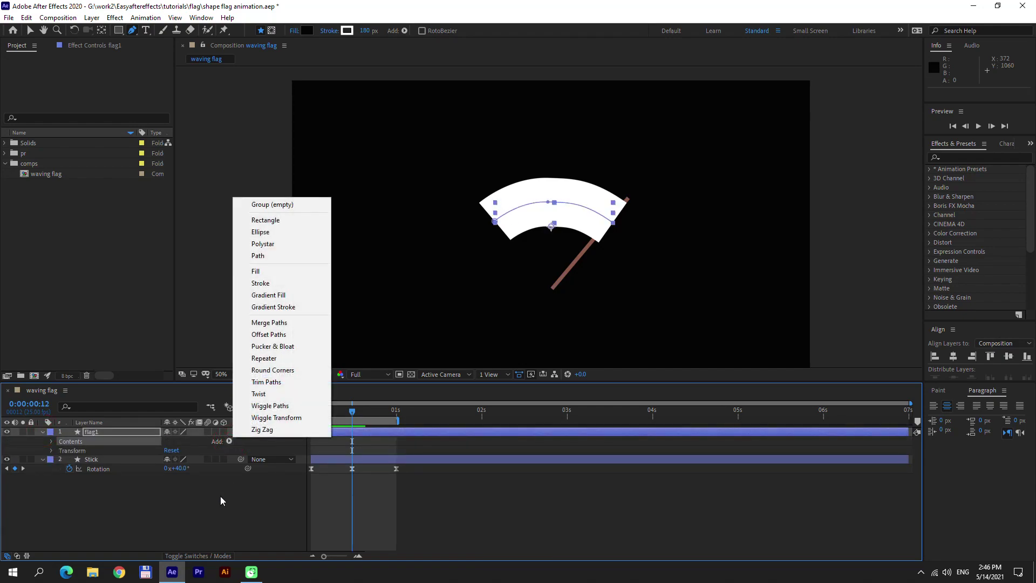
pyautogui.click(272, 382)
pyautogui.click(61, 459)
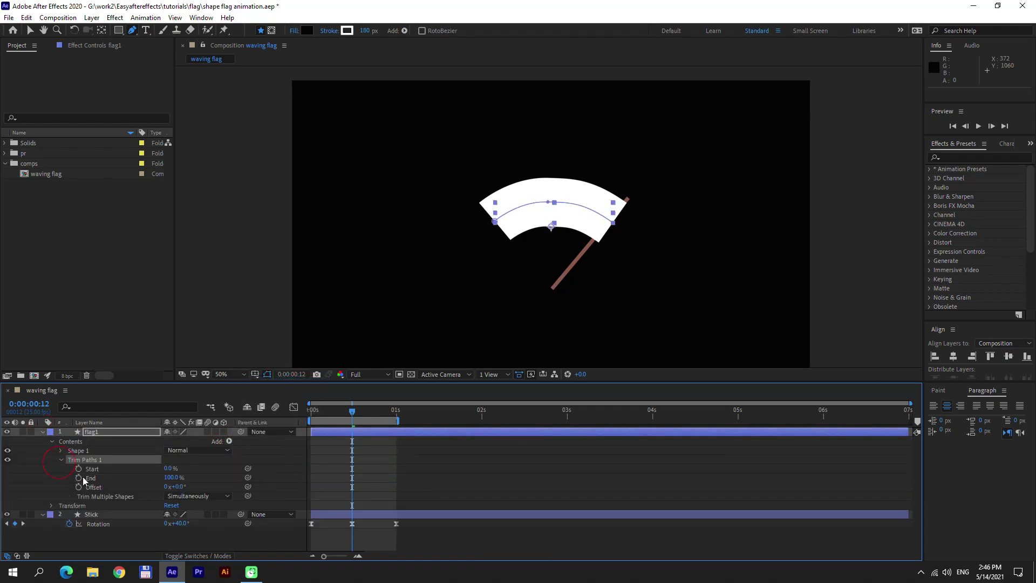
pyautogui.click(79, 468)
pyautogui.click(79, 478)
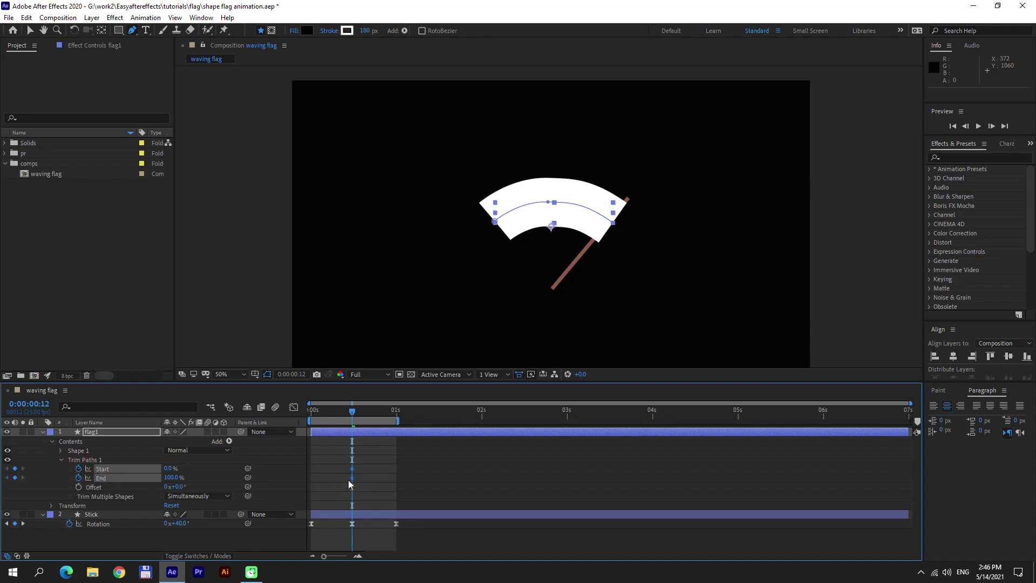
pyautogui.click(327, 467)
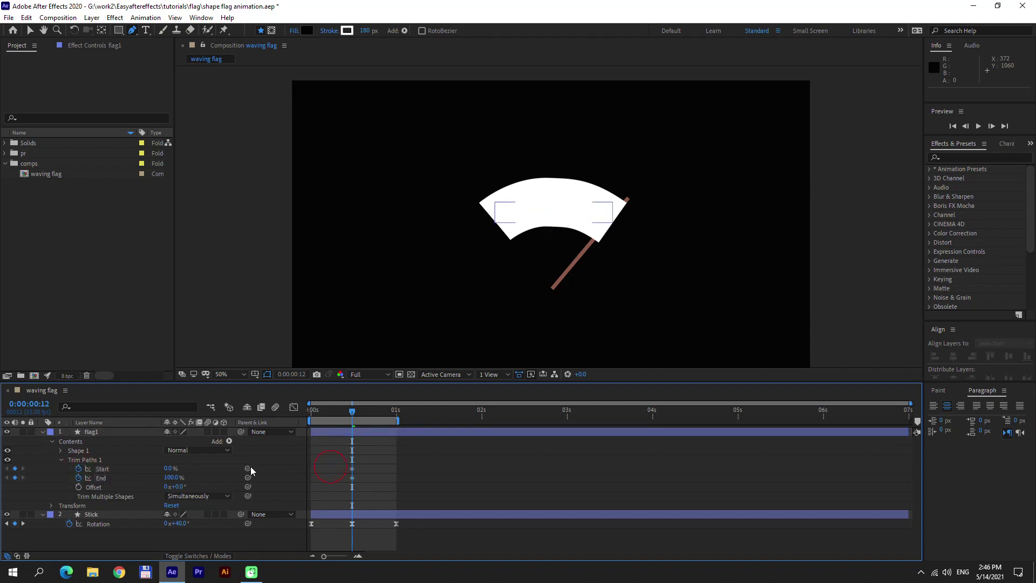
# Step: Animate Trim Paths with Start at 100% at 0:00:00:12, and both Start and End at 0% on the first frame
pyautogui.click(170, 469)
pyautogui.write('100')
pyautogui.press('Return')
pyautogui.moveTo(322, 413); pyautogui.dragTo(302, 418)
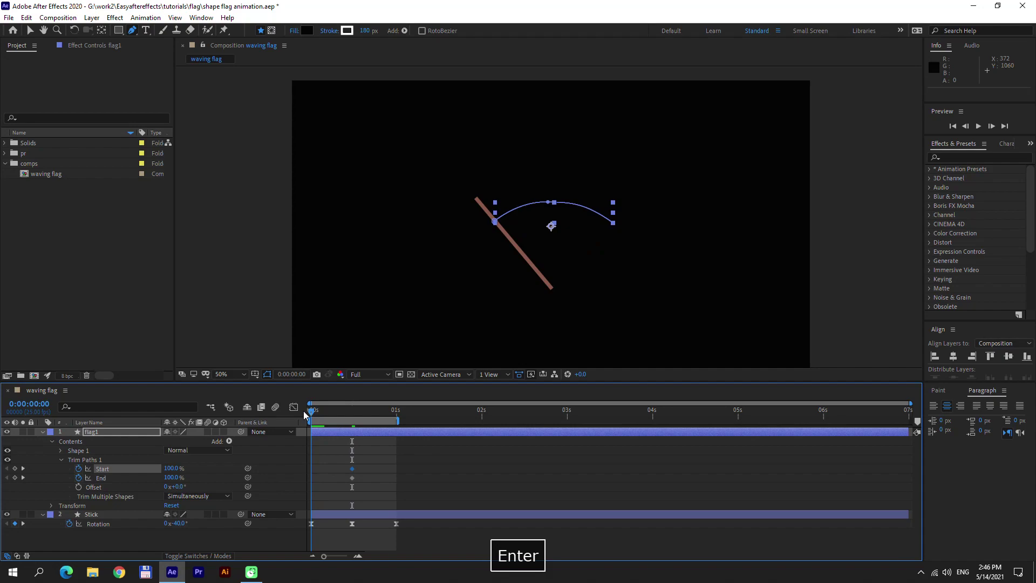
pyautogui.click(172, 469)
pyautogui.write('0')
pyautogui.click(177, 478)
pyautogui.write('0')
pyautogui.click(341, 464)
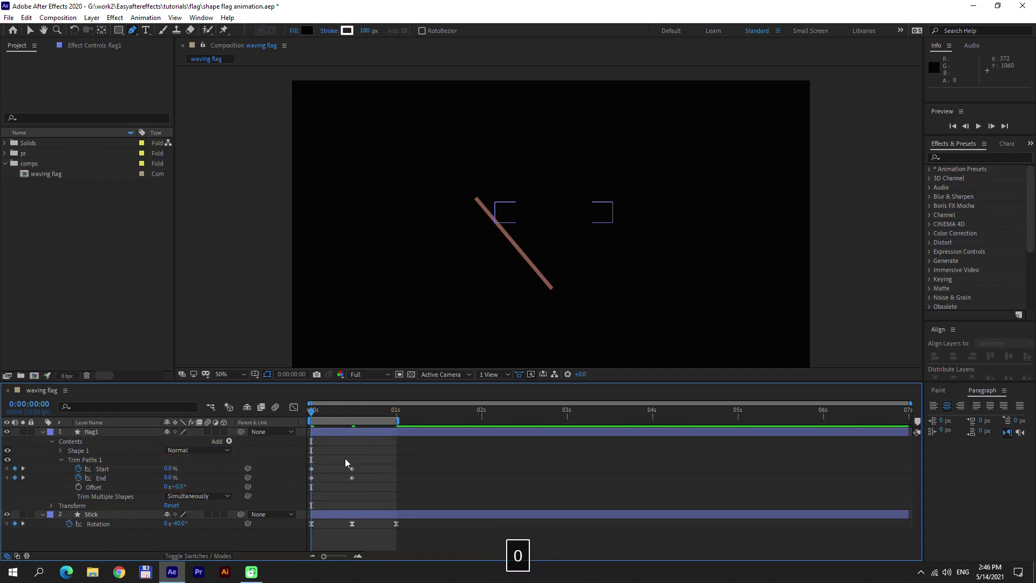
# Step: Apply Easy Ease to the Trim Paths keyframes and shift the Start keyframes about three frames later than the End keyframes
pyautogui.moveTo(361, 459); pyautogui.dragTo(322, 471)
pyautogui.press('F9')
pyautogui.click(356, 459)
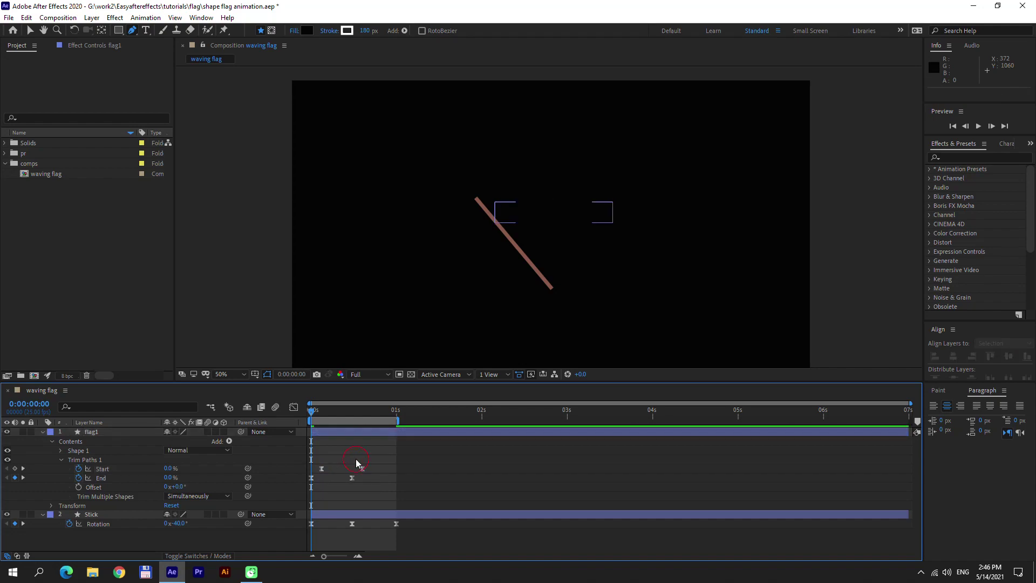
# Step: Retime the trim so Start runs from 0:00:00:06 to about 0:00:00:16 and End finishes at about 0:00:00:10
pyautogui.moveTo(317, 418); pyautogui.dragTo(346, 422)
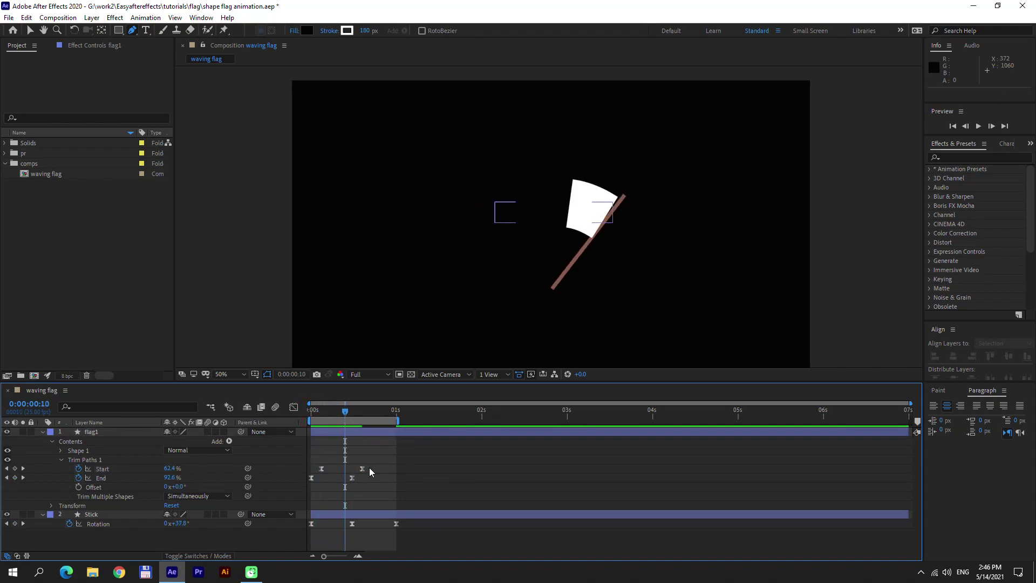
pyautogui.moveTo(373, 464); pyautogui.dragTo(332, 469)
pyautogui.click(370, 452)
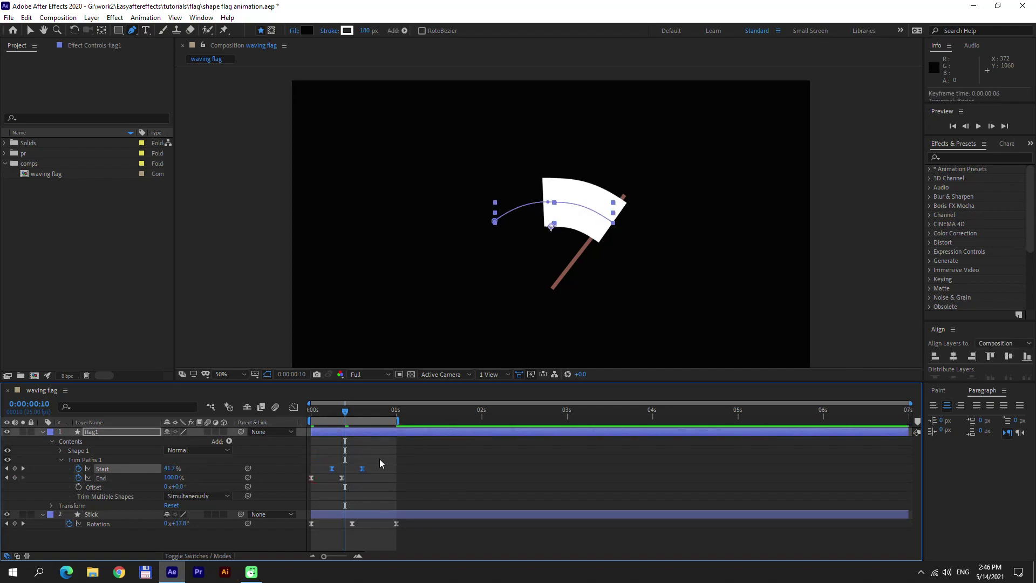
pyautogui.click(380, 462)
pyautogui.moveTo(345, 411)
pyautogui.mouseDown()
pyautogui.moveTo(297, 409)
pyautogui.moveTo(350, 419)
pyautogui.mouseUp()
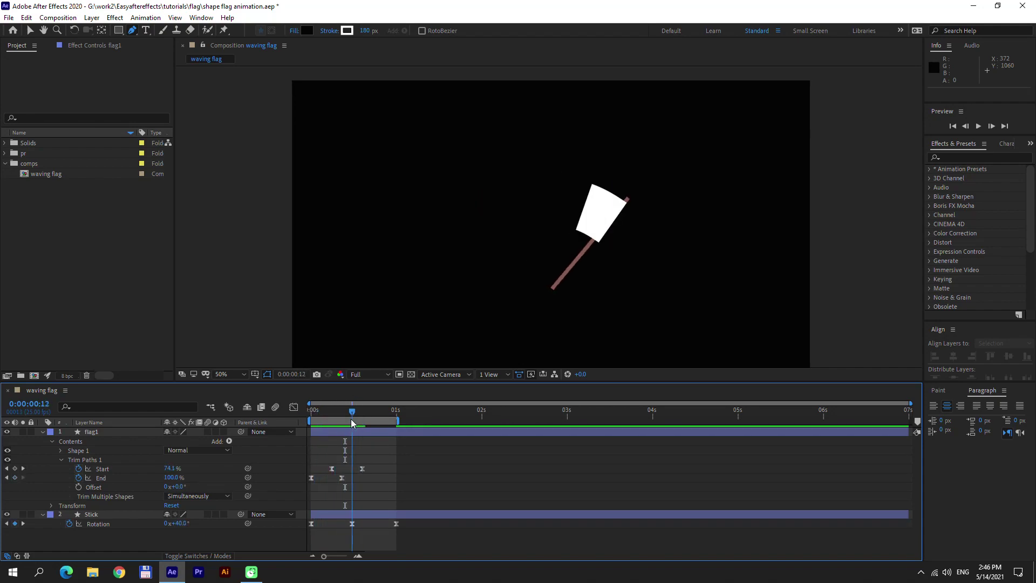
pyautogui.moveTo(373, 452); pyautogui.dragTo(340, 478)
pyautogui.moveTo(342, 478); pyautogui.dragTo(346, 477)
pyautogui.click(363, 457)
# Step: Preview the flag animation from the first frame
pyautogui.moveTo(348, 412); pyautogui.dragTo(306, 413)
pyautogui.press('KP_0')
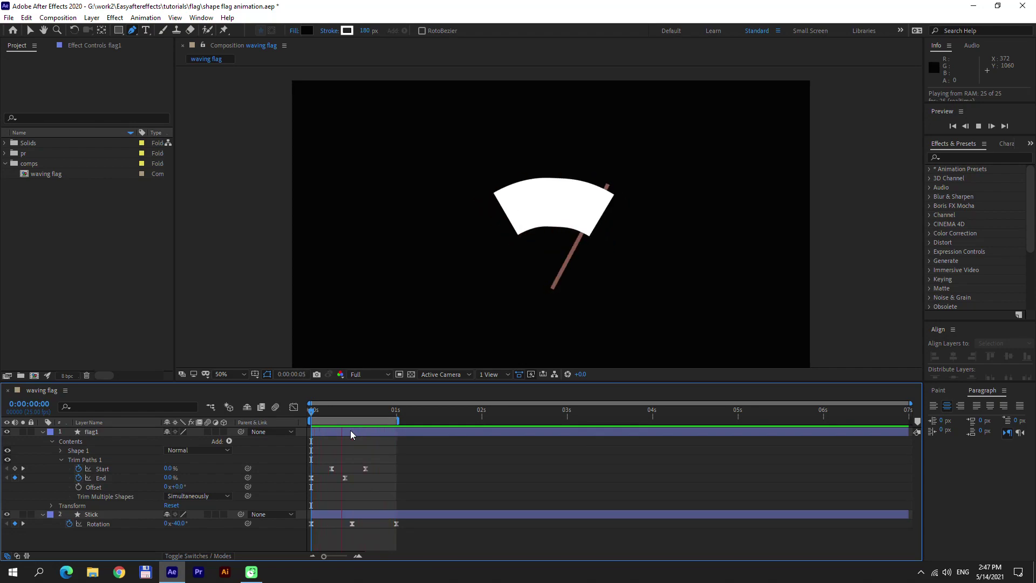
pyautogui.press('0')
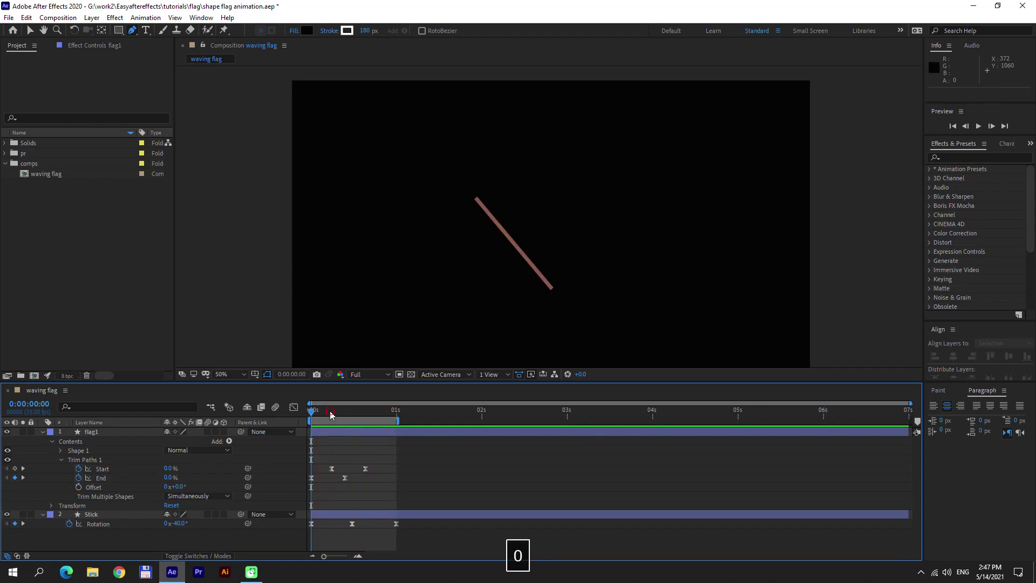
# Step: At 0:00:00:09, bend flag1's path into a gentle S-curve by tilting and lengthening the middle vertex's handles, and preview the wave
pyautogui.moveTo(330, 414); pyautogui.dragTo(342, 414)
pyautogui.click(100, 429)
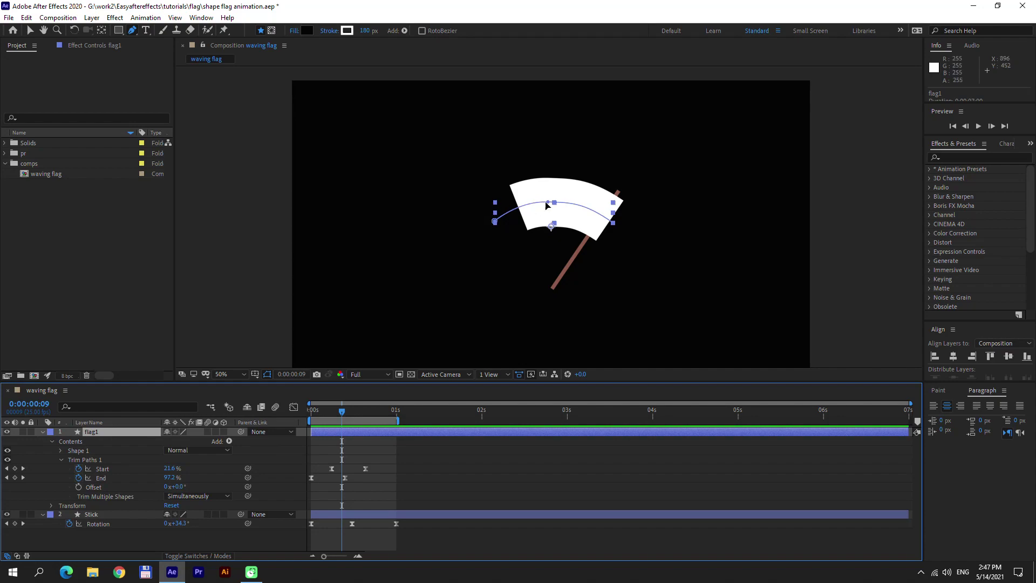
pyautogui.moveTo(549, 202); pyautogui.dragTo(569, 214)
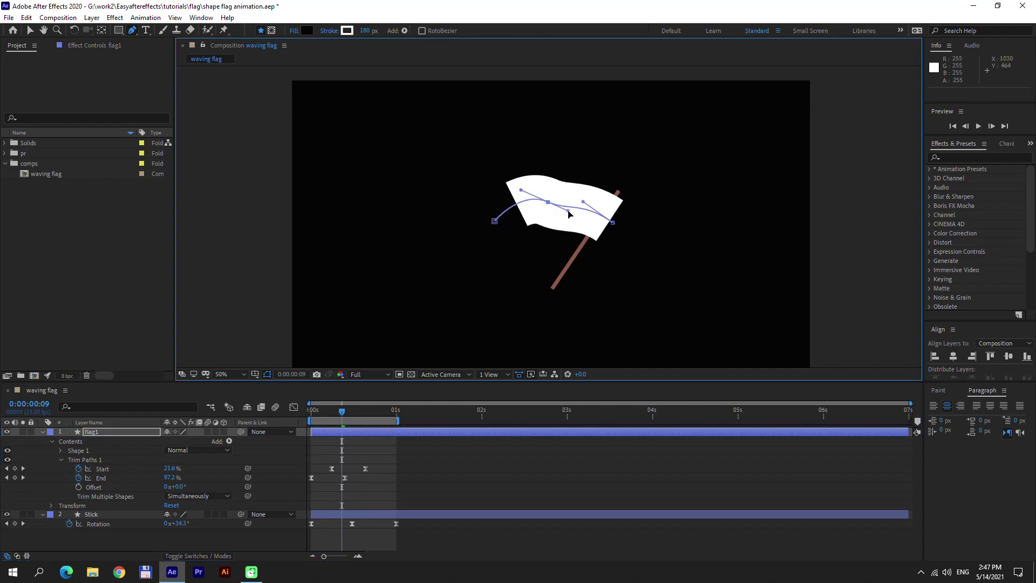
pyautogui.press('KP_0')
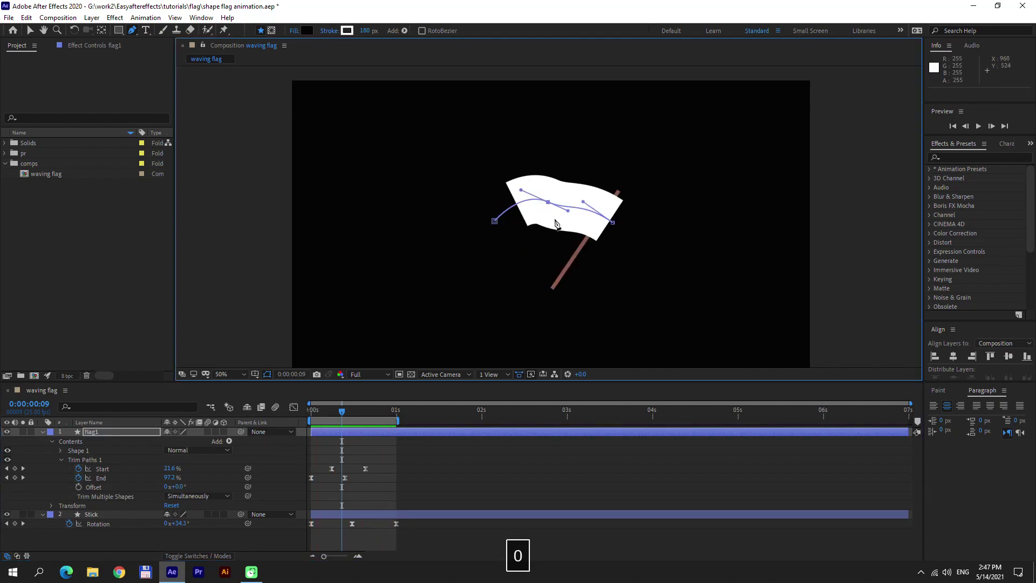
pyautogui.moveTo(583, 202)
pyautogui.mouseDown()
pyautogui.moveTo(586, 191)
pyautogui.moveTo(596, 221)
pyautogui.moveTo(586, 205)
pyautogui.moveTo(581, 217)
pyautogui.mouseUp()
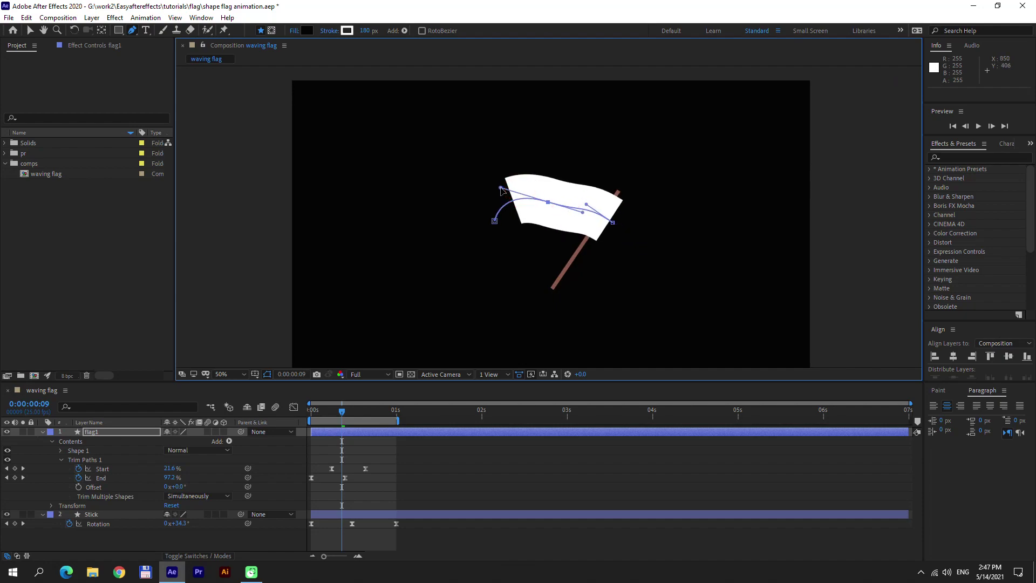
pyautogui.press('0')
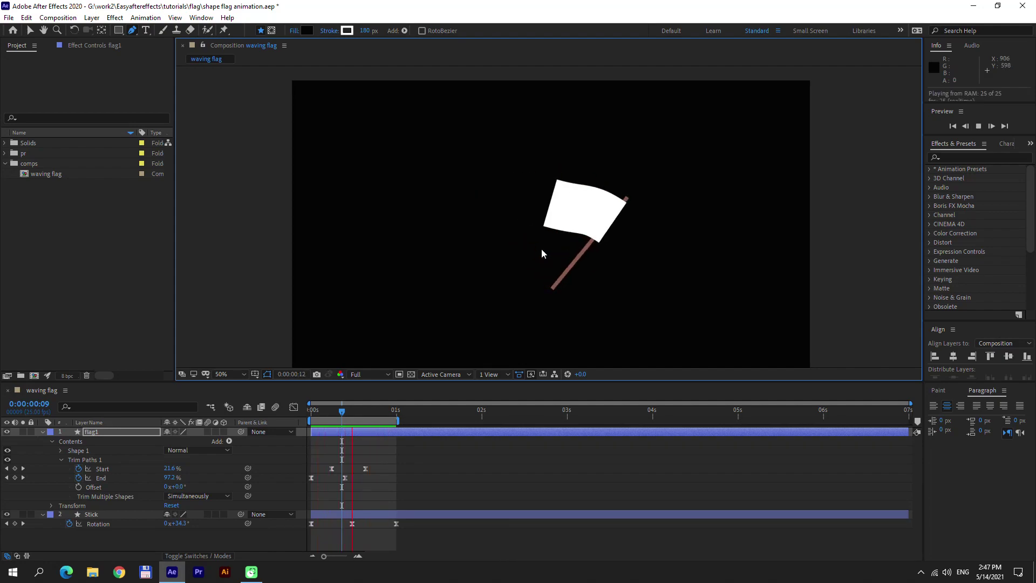
pyautogui.press('0')
# Step: Raise the flag path's starting vertex, curve its handles, level out the middle vertex, and preview the motion
pyautogui.moveTo(494, 221); pyautogui.dragTo(489, 212)
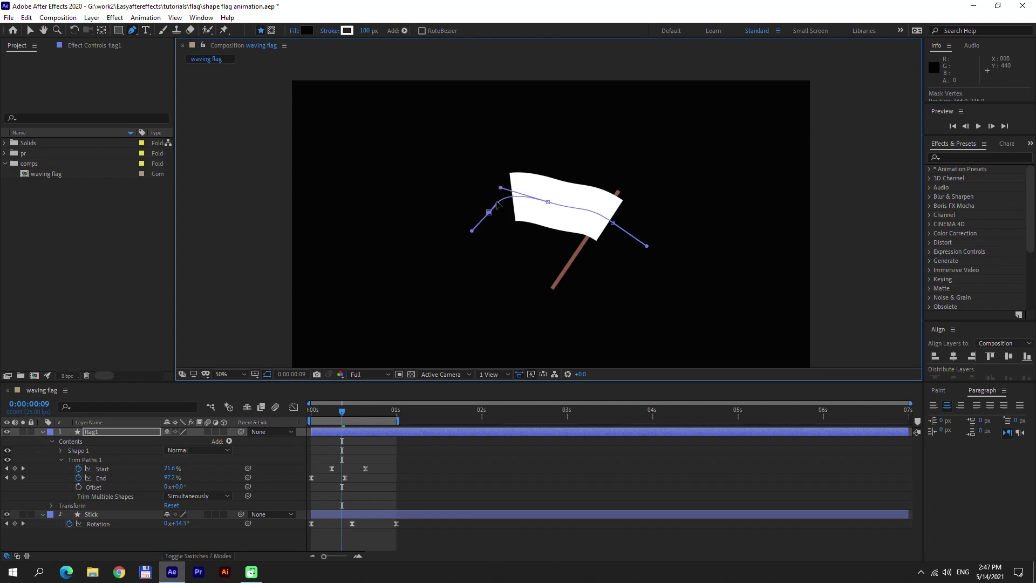
pyautogui.moveTo(491, 197); pyautogui.dragTo(521, 201)
pyautogui.press('KP_0')
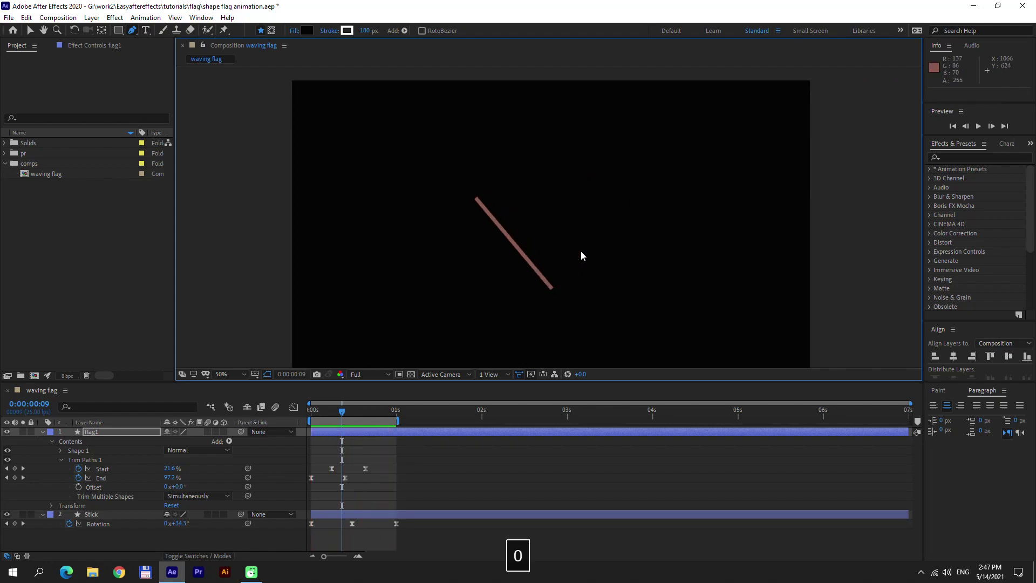
pyautogui.press('KP_0')
pyautogui.press('KP_0')
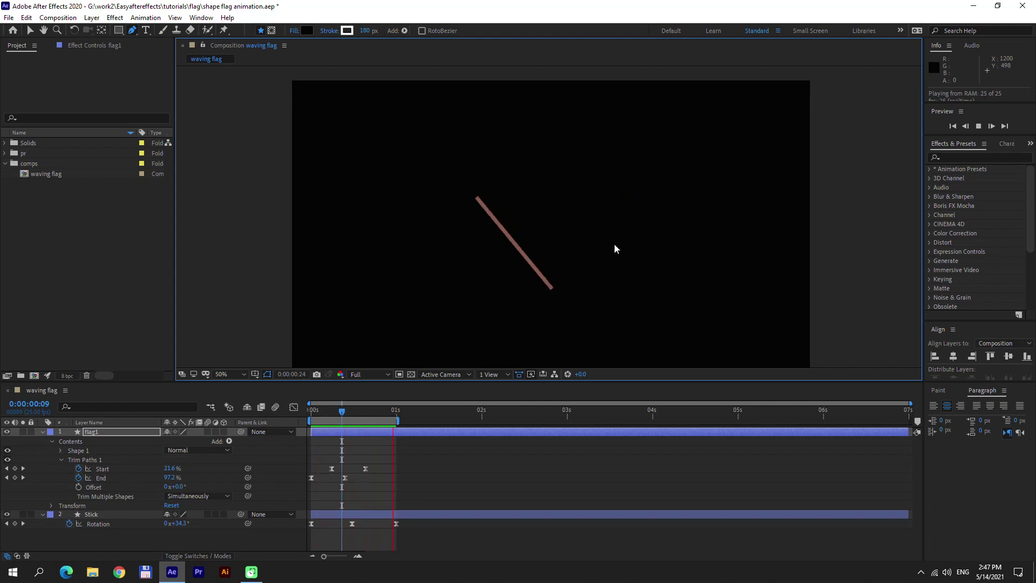
pyautogui.press('KP_0')
# Step: Reshape flag1's path at its end vertex and middle handle into a smooth arch, previewing the wave between adjustments
pyautogui.moveTo(586, 204); pyautogui.dragTo(584, 215)
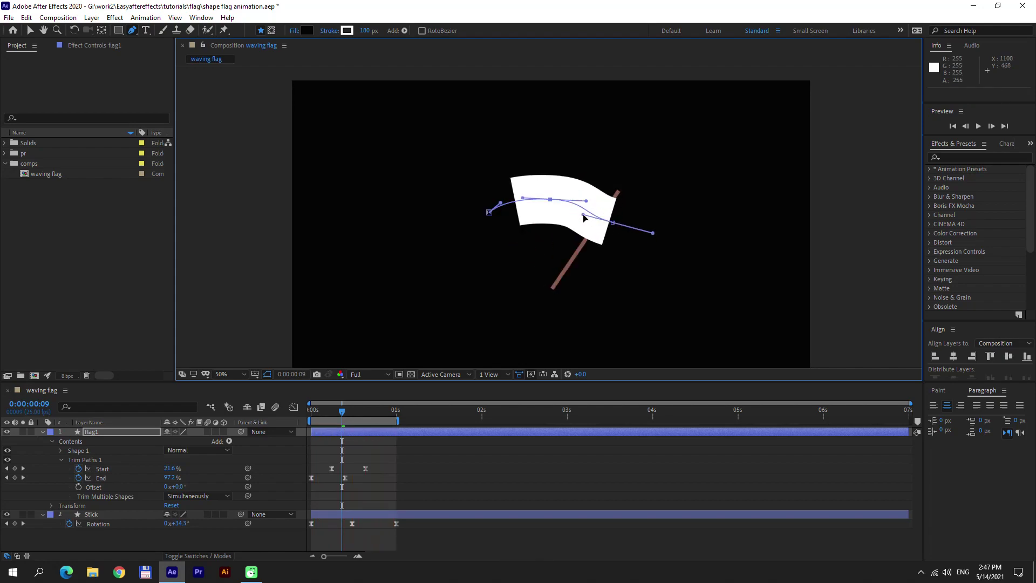
pyautogui.press('KP_0')
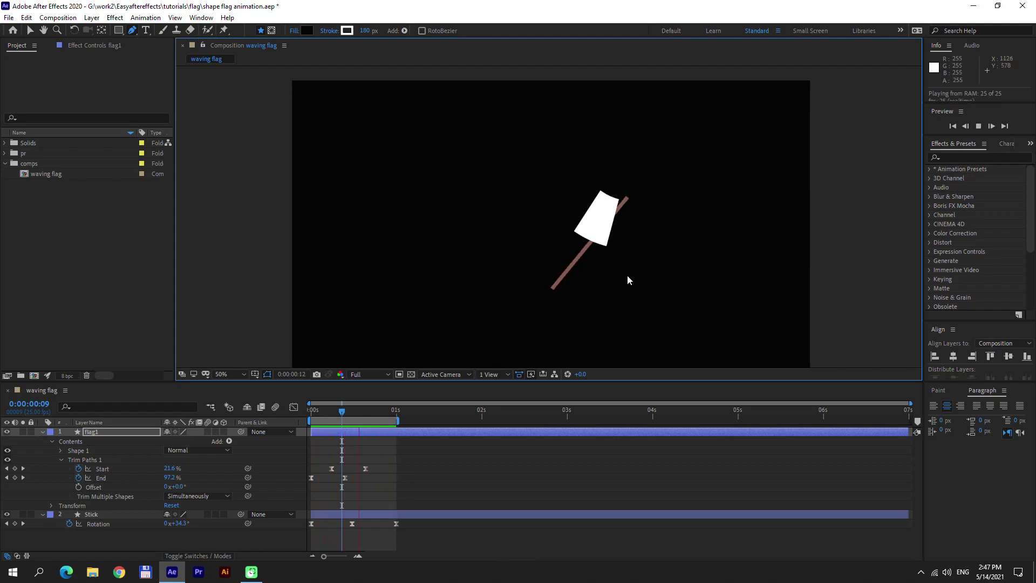
pyautogui.press('KP_0')
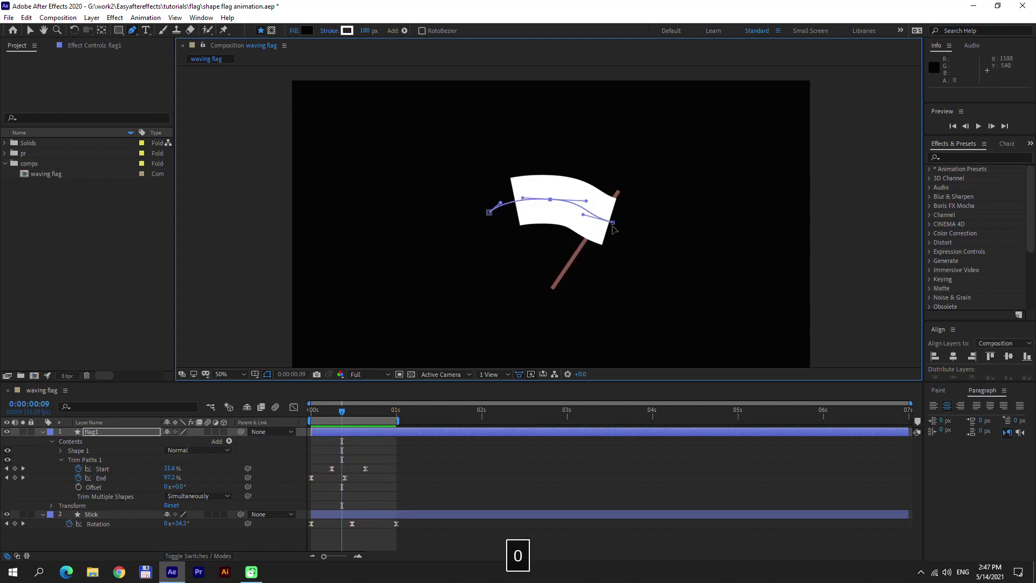
pyautogui.moveTo(584, 215)
pyautogui.mouseDown()
pyautogui.moveTo(588, 202)
pyautogui.moveTo(612, 223)
pyautogui.moveTo(573, 200)
pyautogui.mouseUp()
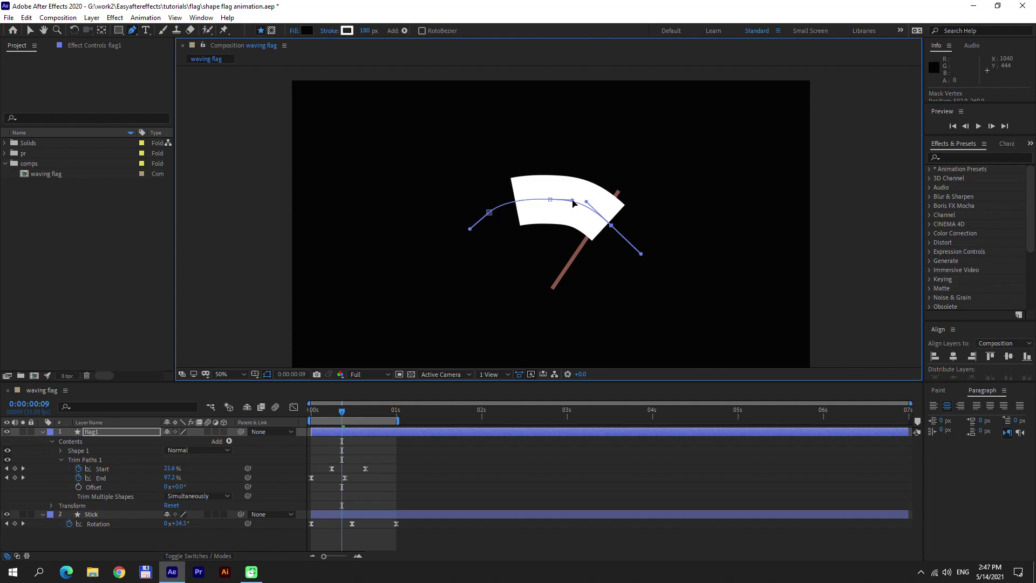
pyautogui.press('space')
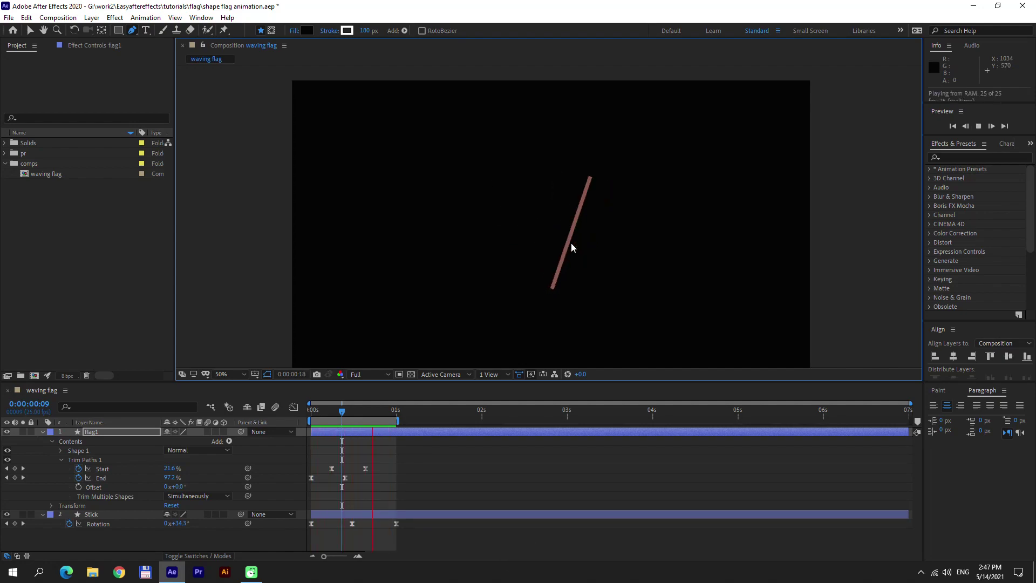
pyautogui.press('KP_0')
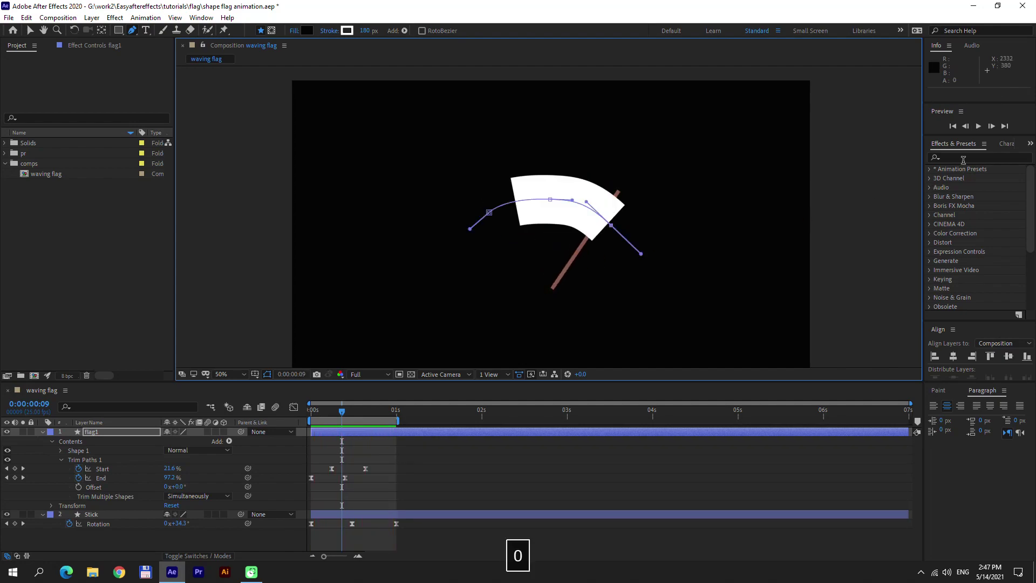
# Step: Collapse flag1's properties and move the current time to 0:00:00:06
pyautogui.click(238, 468)
pyautogui.click(43, 432)
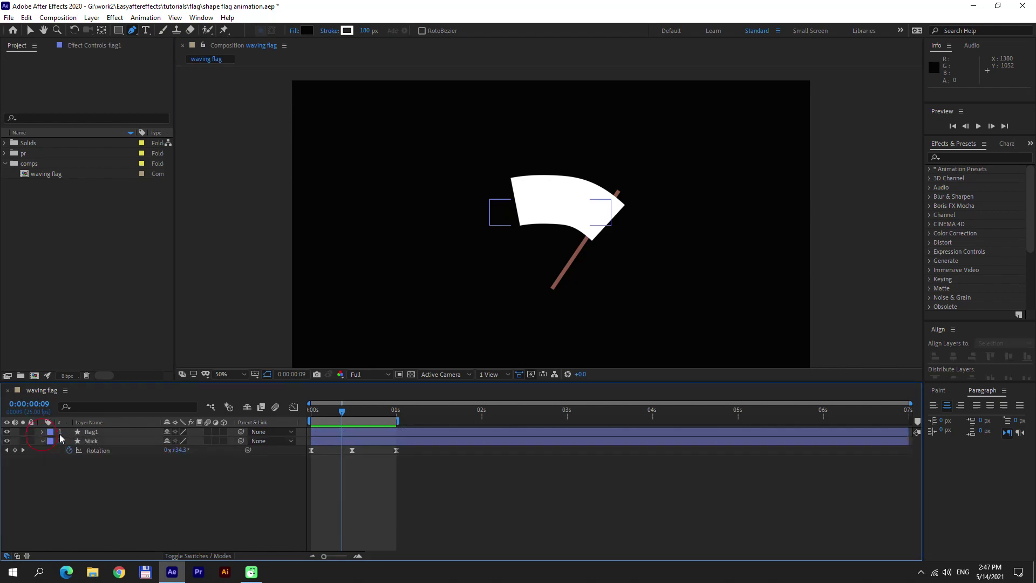
pyautogui.click(92, 433)
pyautogui.click(156, 503)
pyautogui.moveTo(346, 412); pyautogui.dragTo(335, 412)
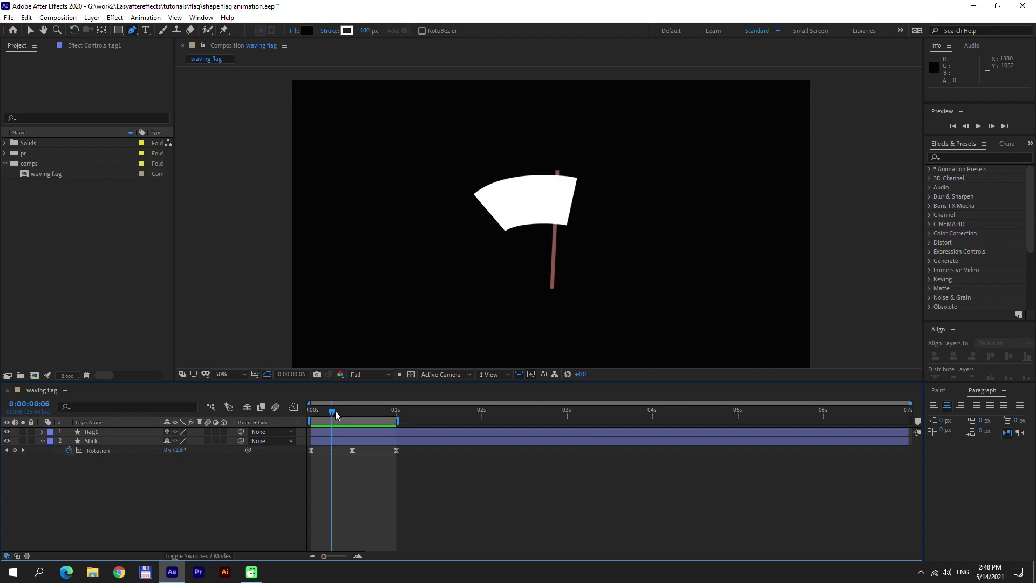
# Step: Create a 1920 × 1080 px solid in blue 3D94FF named Mask
pyautogui.click(92, 18)
pyautogui.moveTo(162, 26)
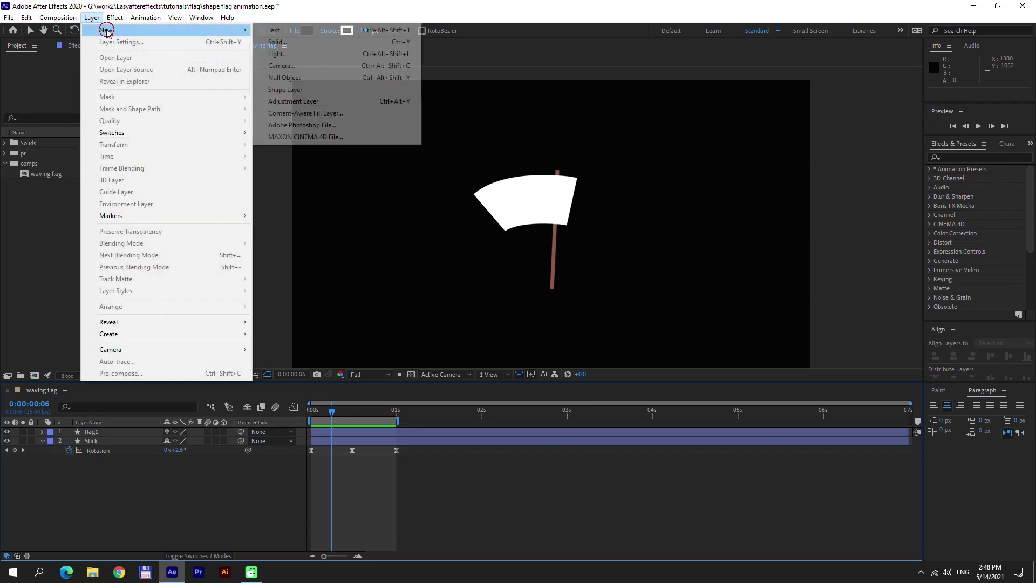
pyautogui.click(300, 42)
pyautogui.click(513, 351)
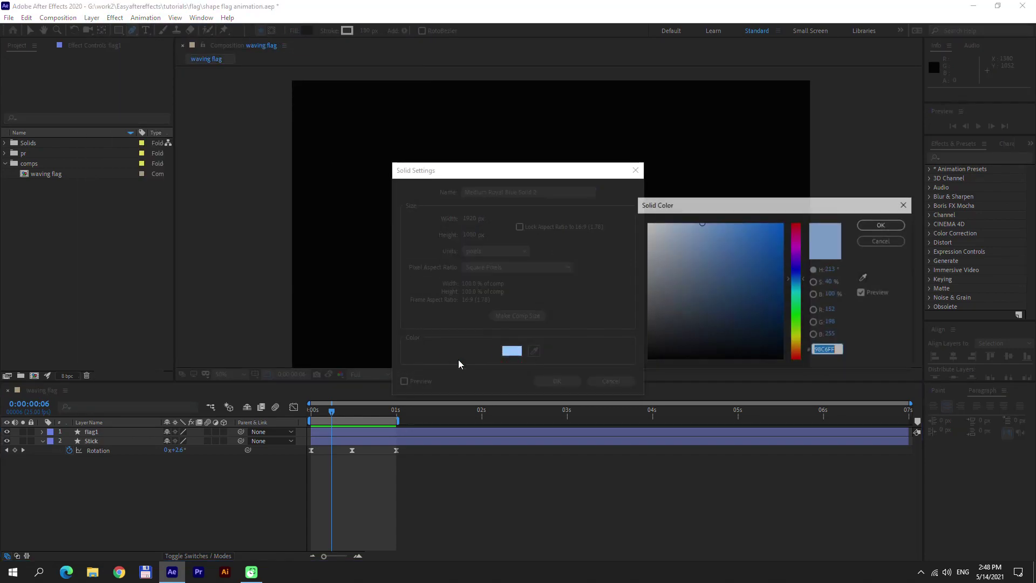
pyautogui.moveTo(731, 246); pyautogui.dragTo(751, 211)
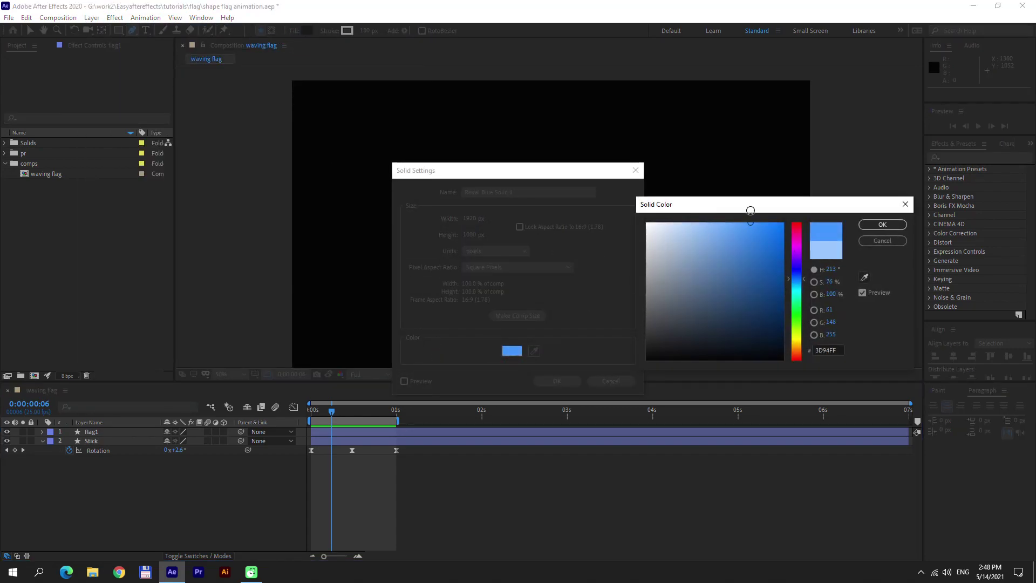
pyautogui.click(866, 226)
pyautogui.moveTo(521, 193); pyautogui.dragTo(495, 192)
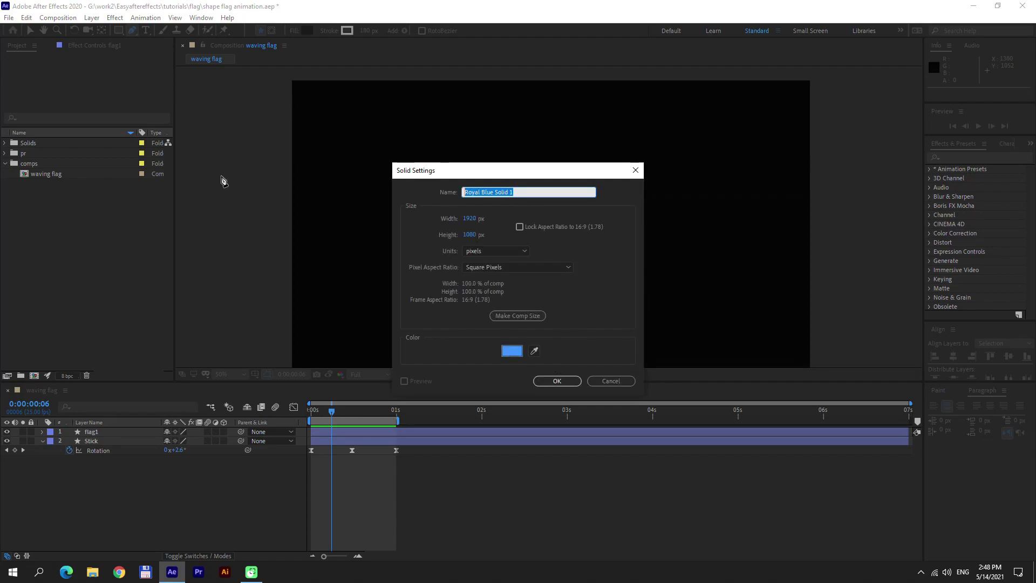
pyautogui.write('Mask')
pyautogui.press('Return')
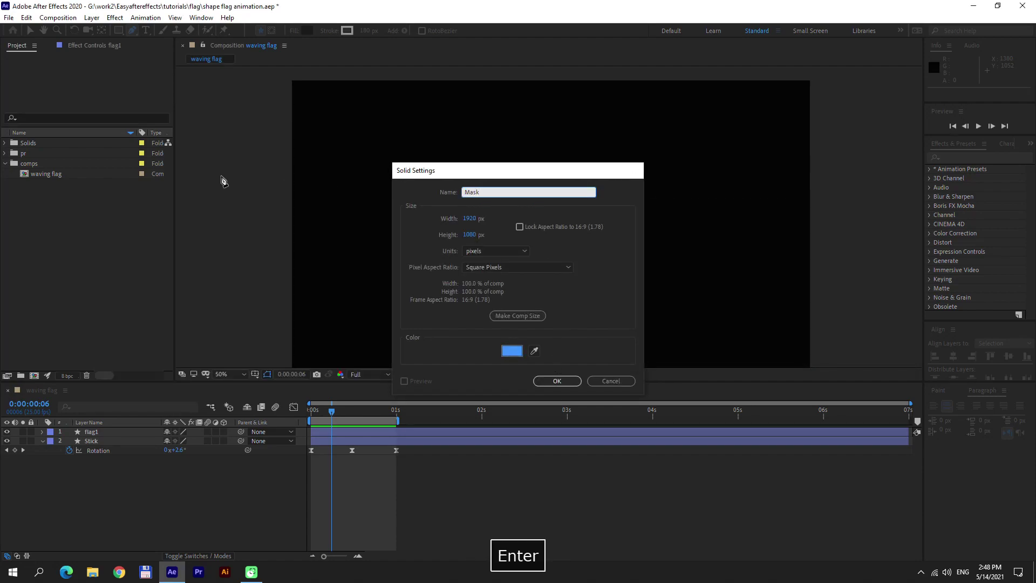
# Step: Shift the Mask solid so its left edge meets the stick, and place its anchor point midway along that edge
pyautogui.click(30, 31)
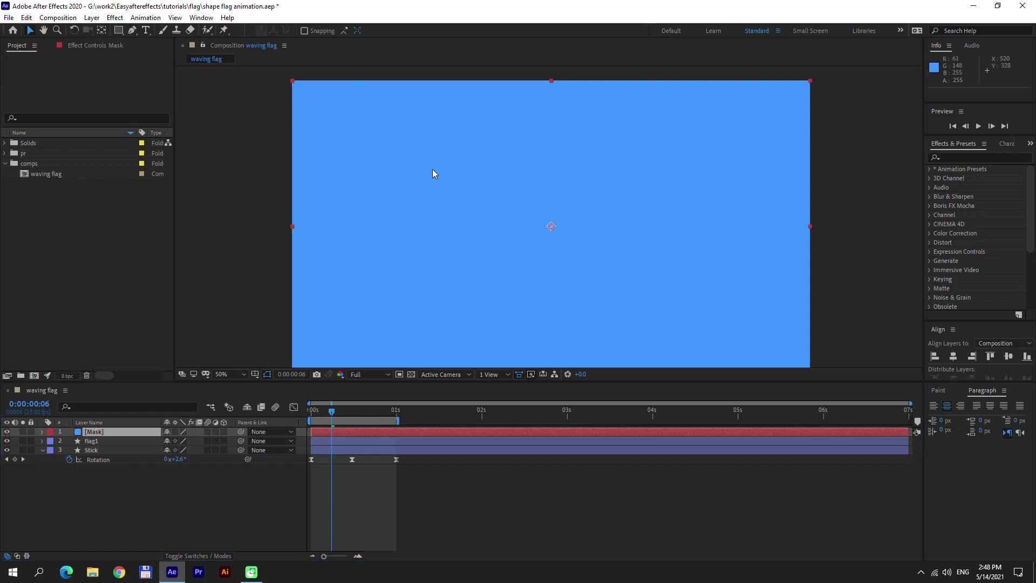
pyautogui.moveTo(435, 172); pyautogui.dragTo(694, 166)
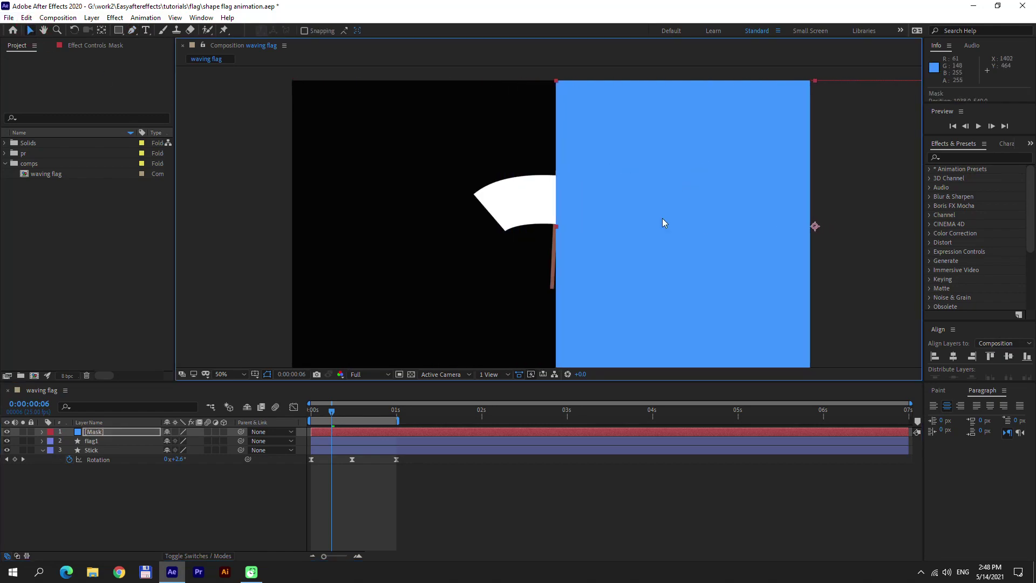
pyautogui.click(101, 30)
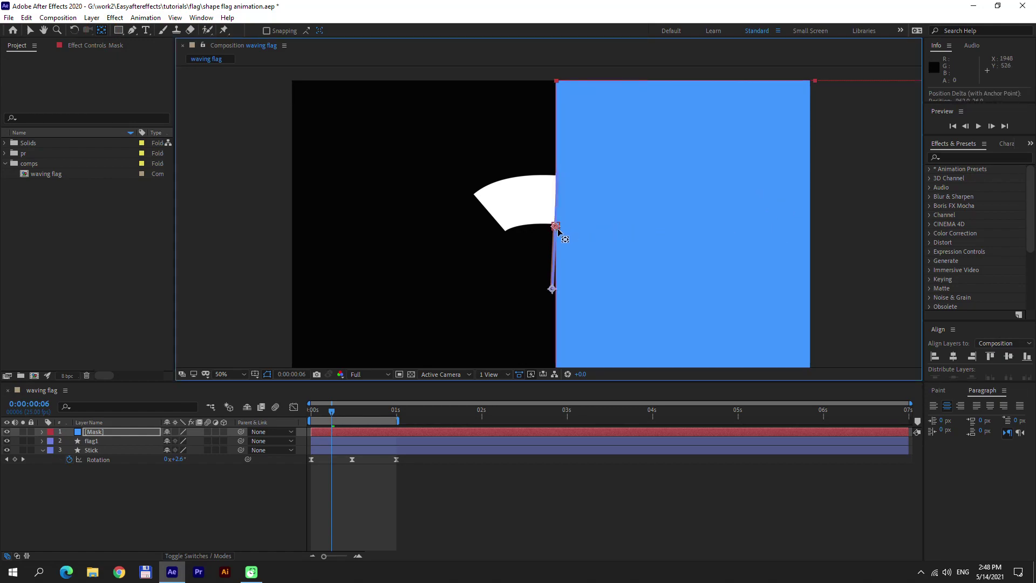
pyautogui.press('r')
pyautogui.scroll(4, 598, 244)
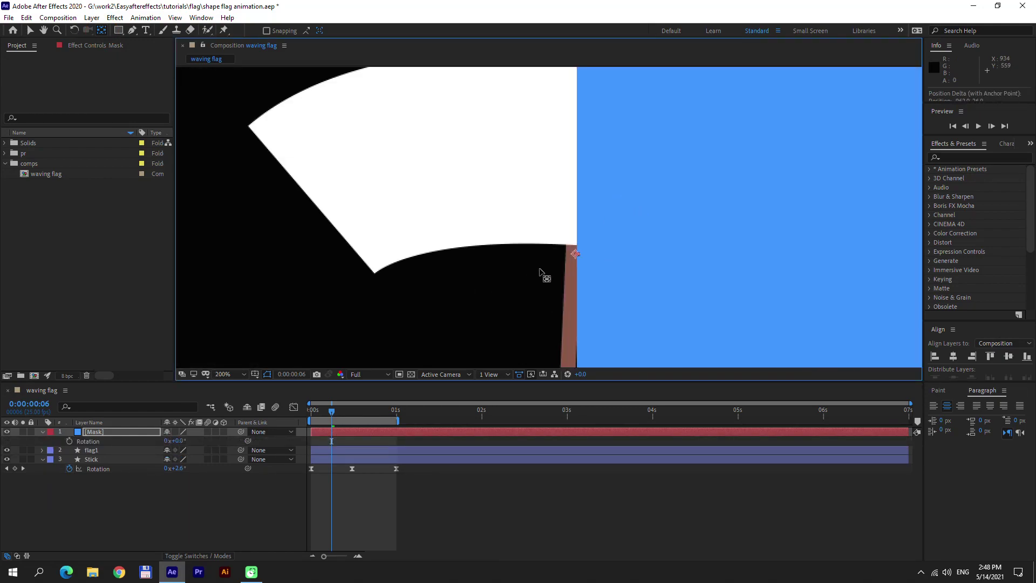
pyautogui.press('r')
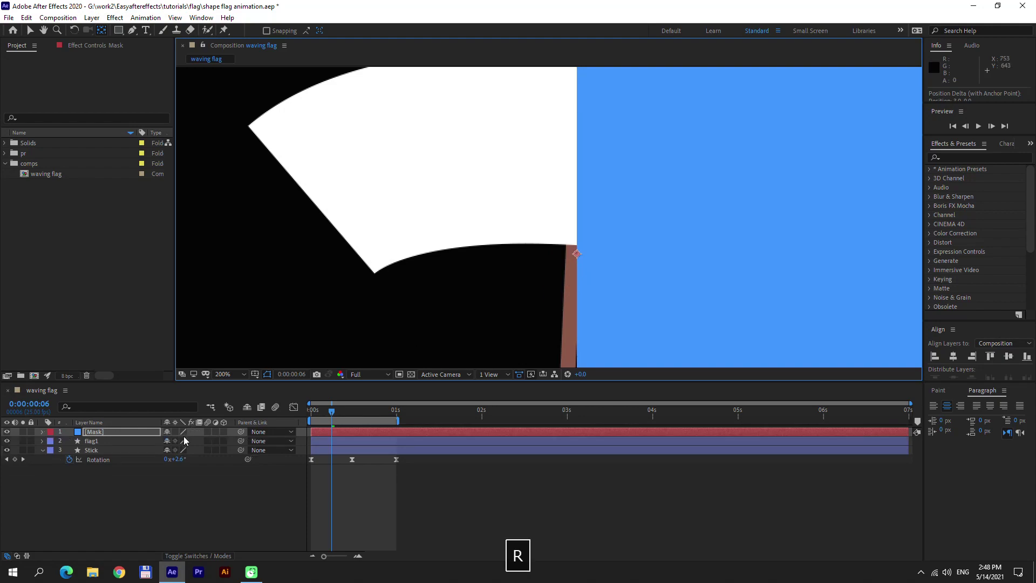
# Step: Rotate Mask to 3.0° and nudge it so its edge runs along the tilted stick
pyautogui.press('r')
pyautogui.moveTo(179, 441); pyautogui.dragTo(180, 440)
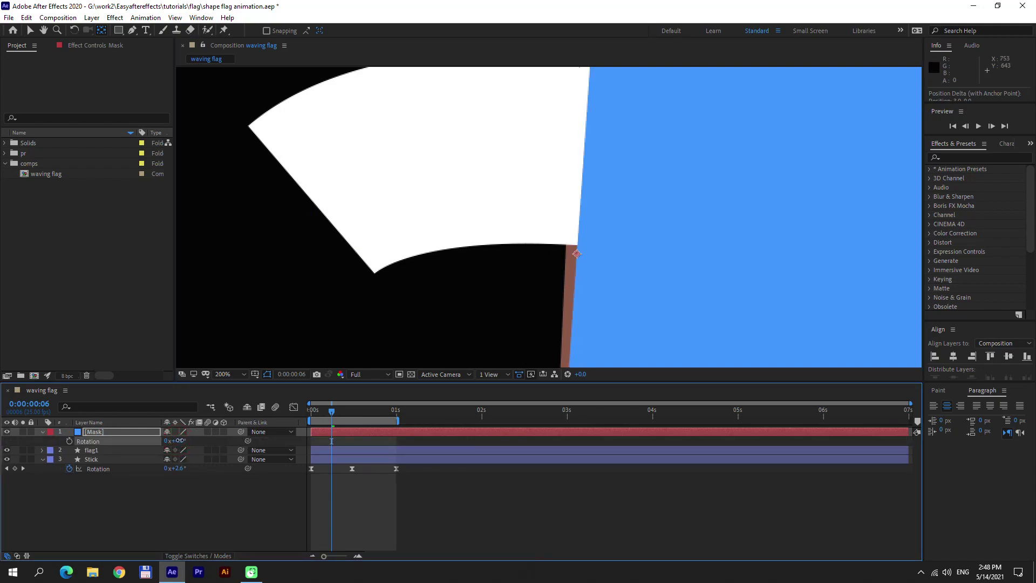
pyautogui.scroll(-2, 607, 202)
pyautogui.scroll(1, 603, 205)
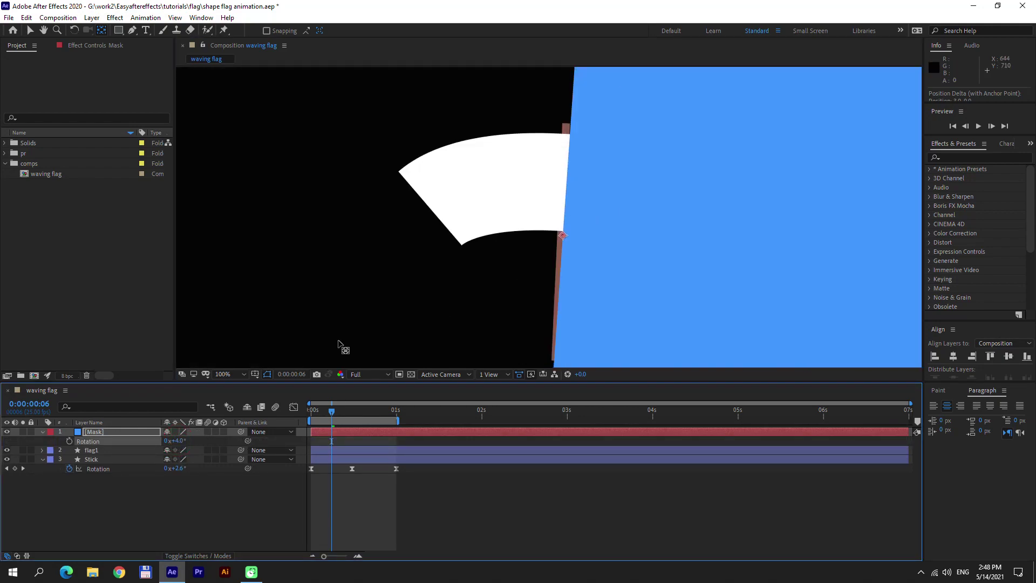
pyautogui.press('Return')
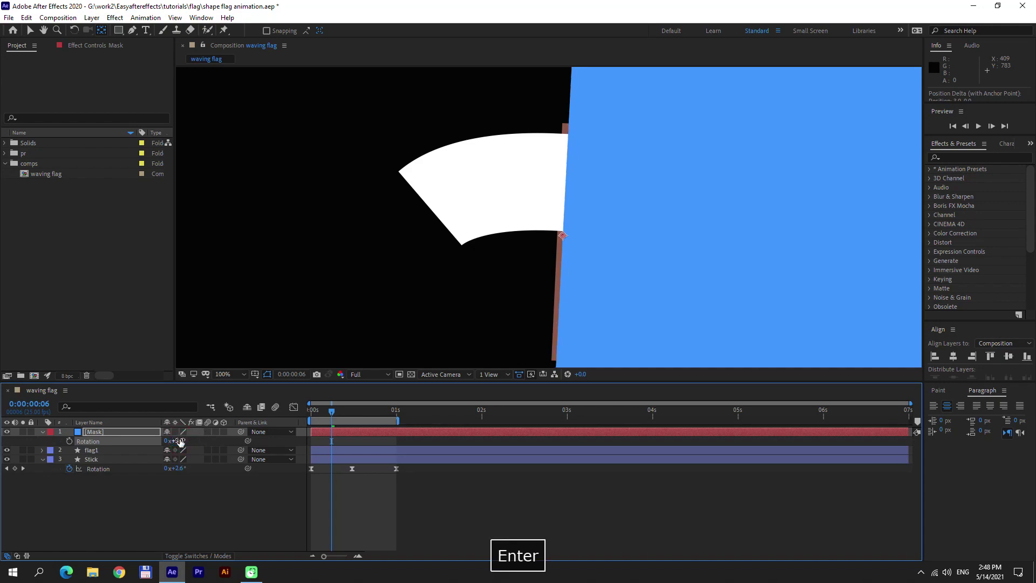
pyautogui.click(30, 31)
pyautogui.moveTo(861, 169); pyautogui.dragTo(860, 170)
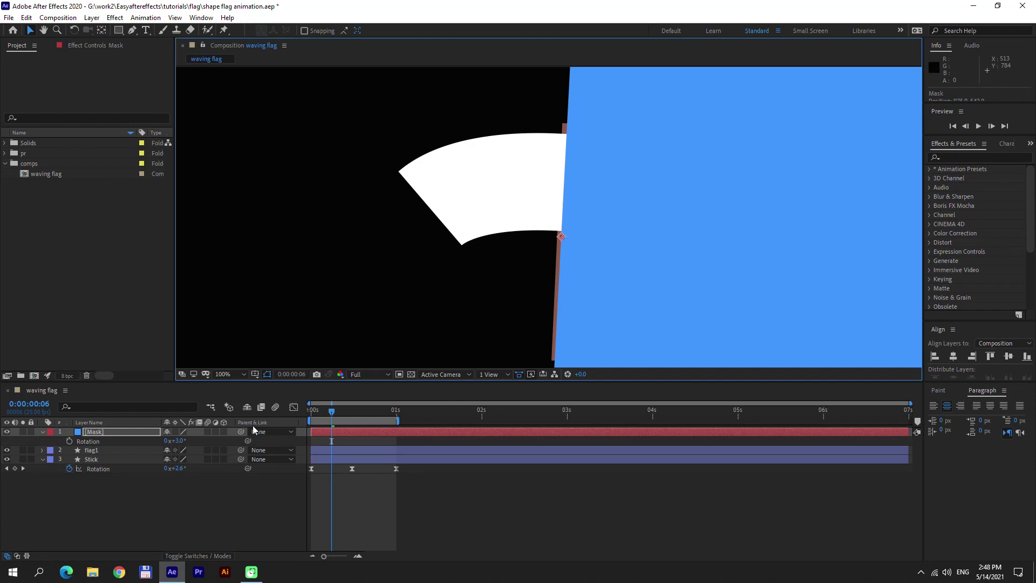
# Step: Parent Mask to the Stick layer and set flag1's track matte to Alpha Inverted Matte "[Mask]"
pyautogui.moveTo(241, 432); pyautogui.dragTo(92, 460)
pyautogui.click(91, 449)
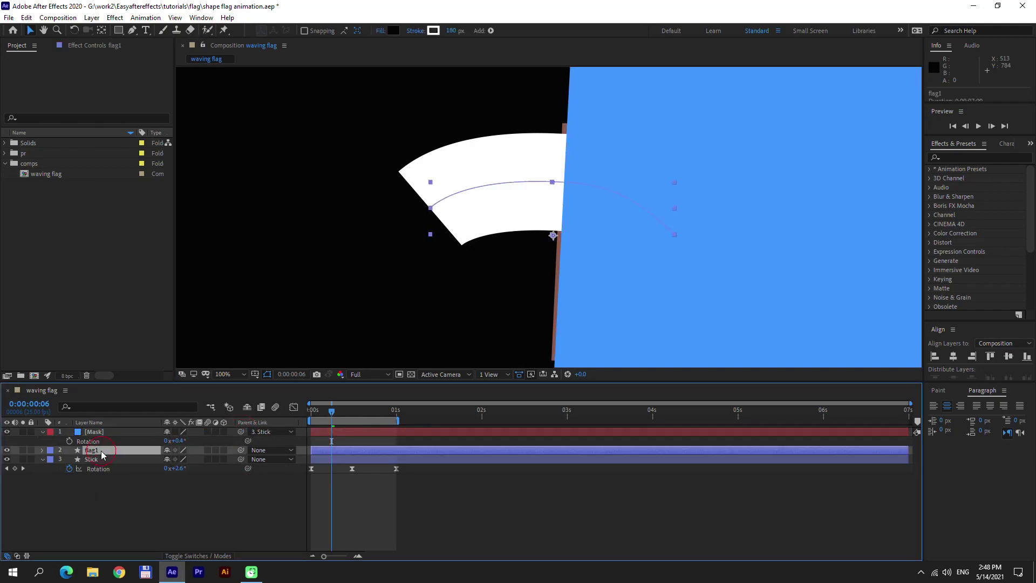
pyautogui.click(216, 555)
pyautogui.click(229, 450)
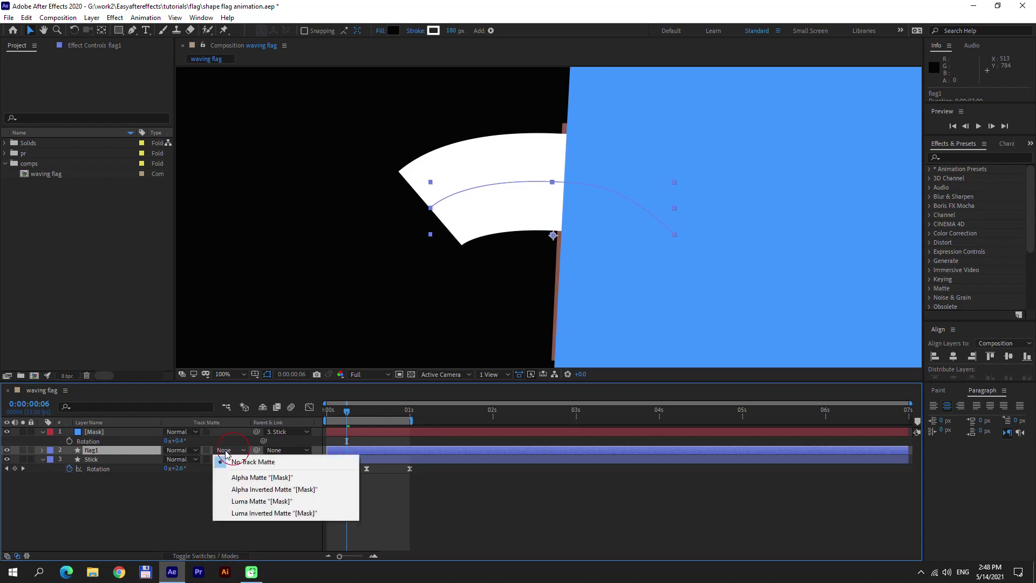
pyautogui.click(295, 492)
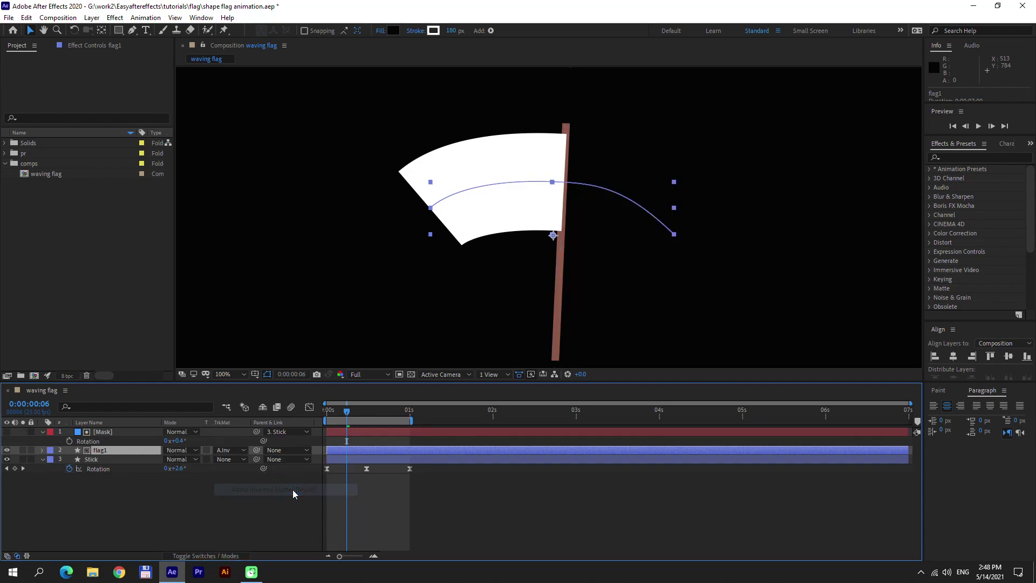
pyautogui.click(278, 498)
# Step: Place the Stick layer above Mask in the layer stack and preview the masked flag
pyautogui.click(111, 460)
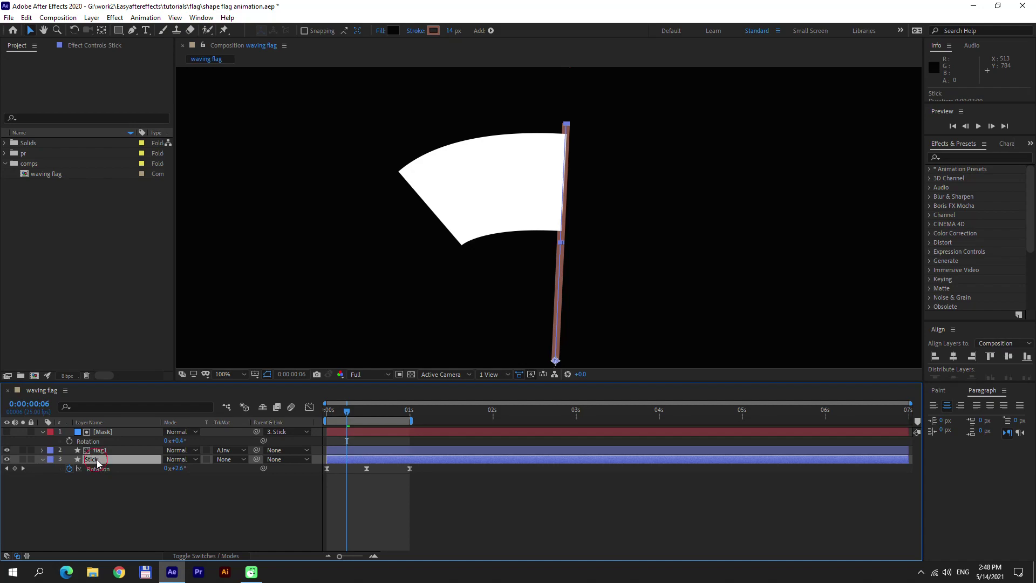
pyautogui.moveTo(97, 460); pyautogui.dragTo(110, 430)
pyautogui.click(176, 505)
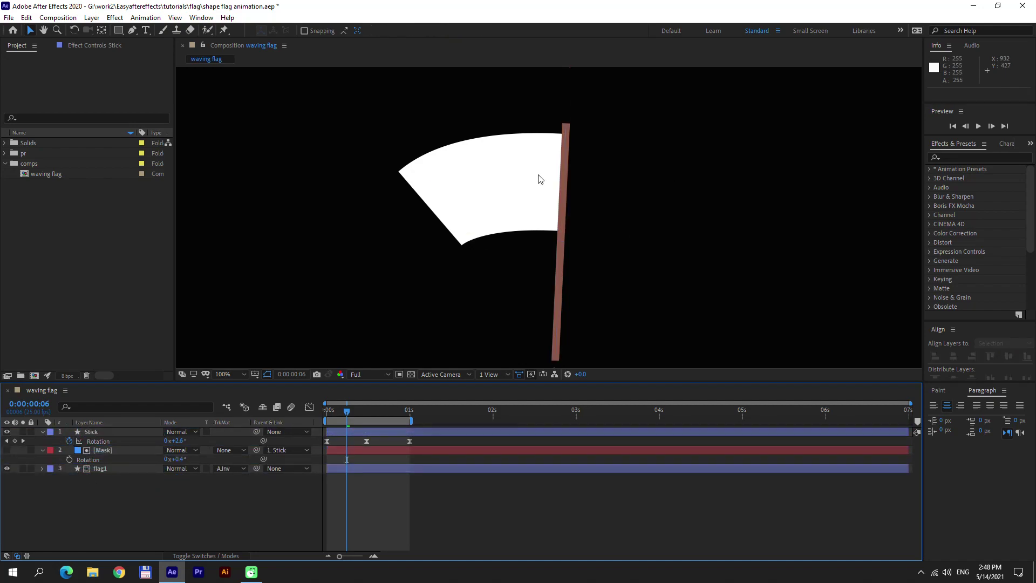
pyautogui.scroll(-1, 604, 207)
pyautogui.press('0')
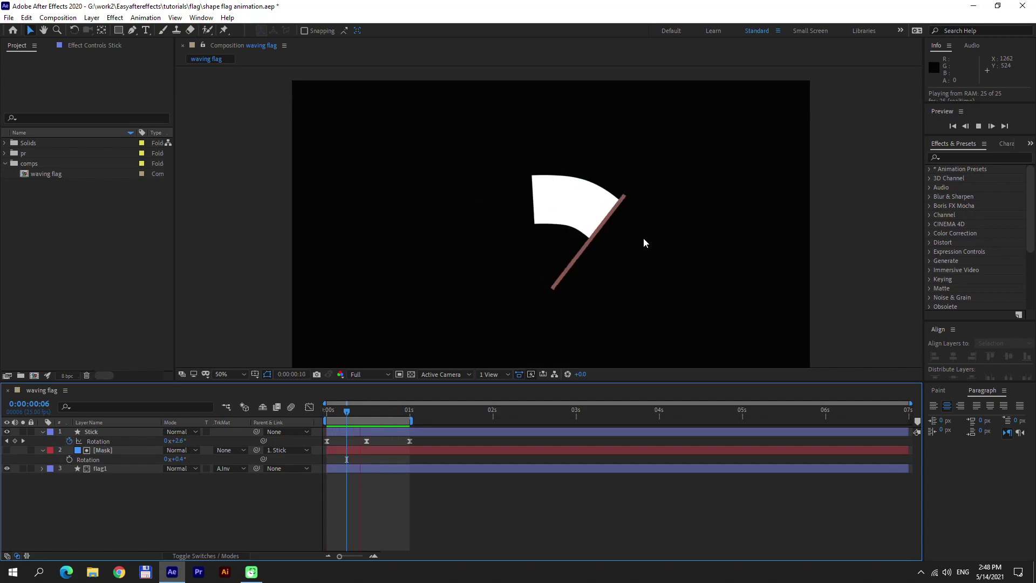
pyautogui.press('0')
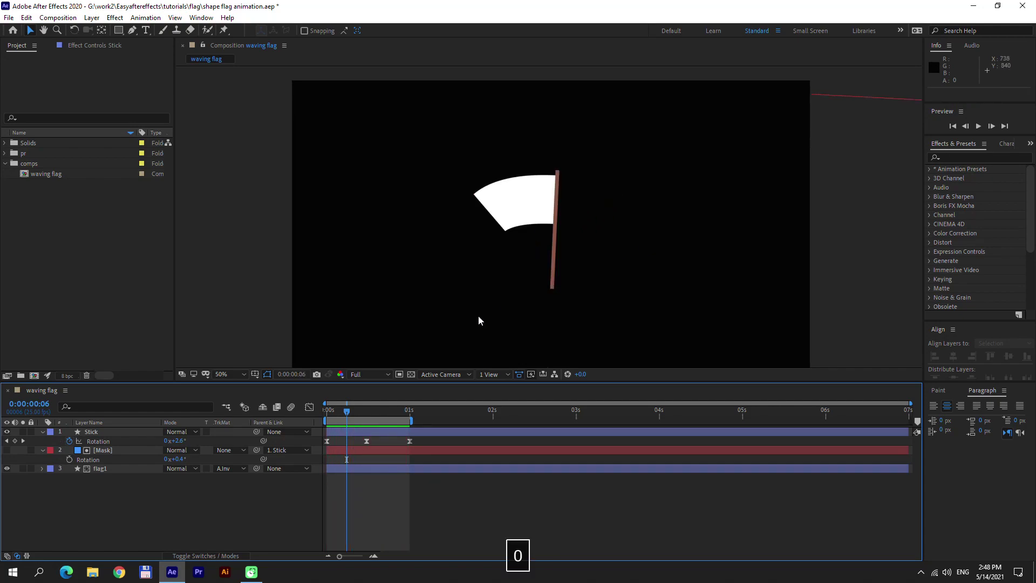
# Step: At 0:00:00:09, find the Wave Warp effect by searching for "wave" and apply it to flag1
pyautogui.moveTo(345, 417); pyautogui.dragTo(358, 414)
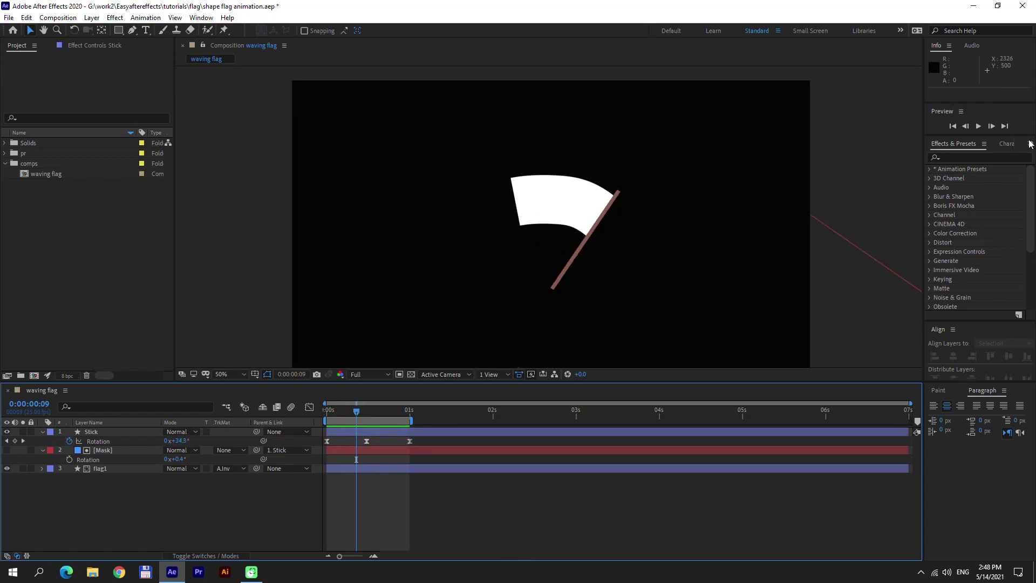
pyautogui.click(985, 158)
pyautogui.write('wave')
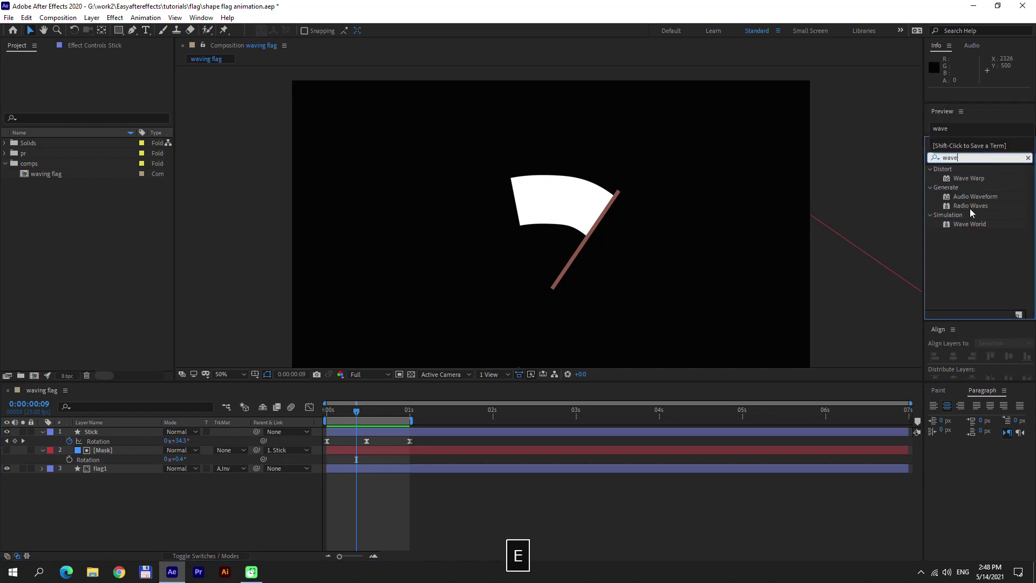
pyautogui.click(986, 178)
pyautogui.moveTo(953, 187); pyautogui.dragTo(116, 469)
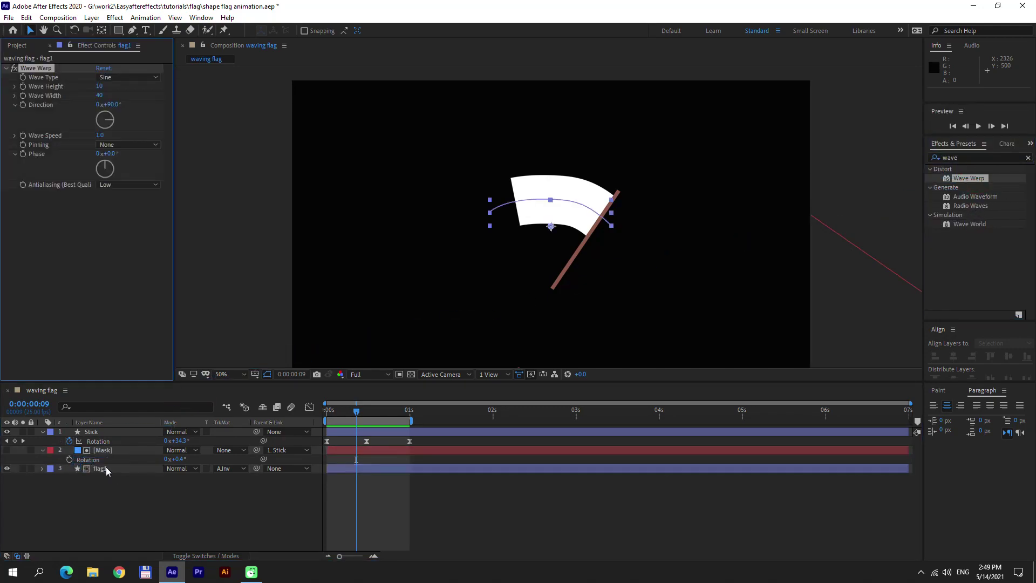
# Step: Set Wave Warp's Wave Width to 120 and Wave Speed to 1 on flag1, and preview the animation
pyautogui.click(99, 96)
pyautogui.write('12')
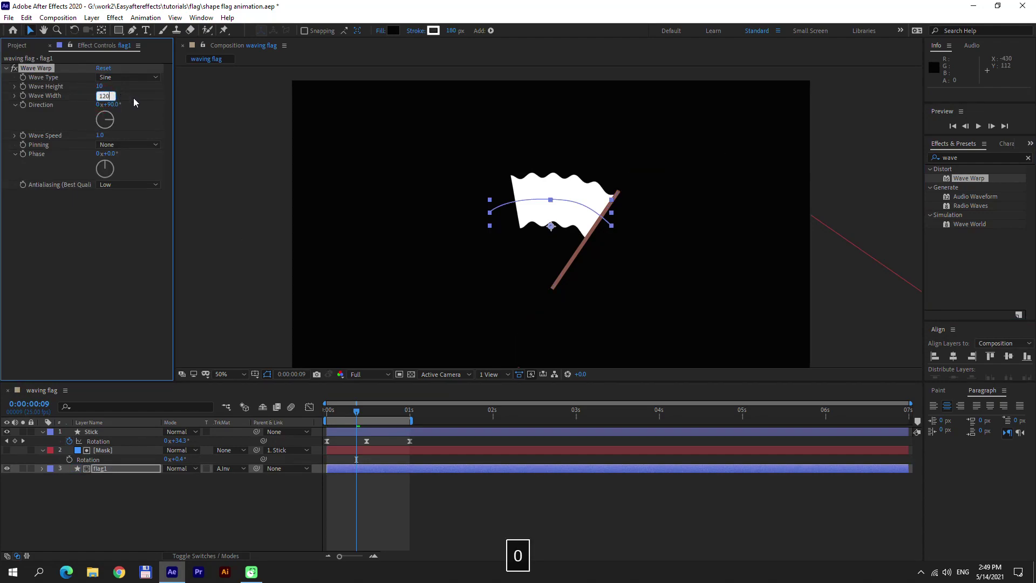
pyautogui.write('0')
pyautogui.press('Return')
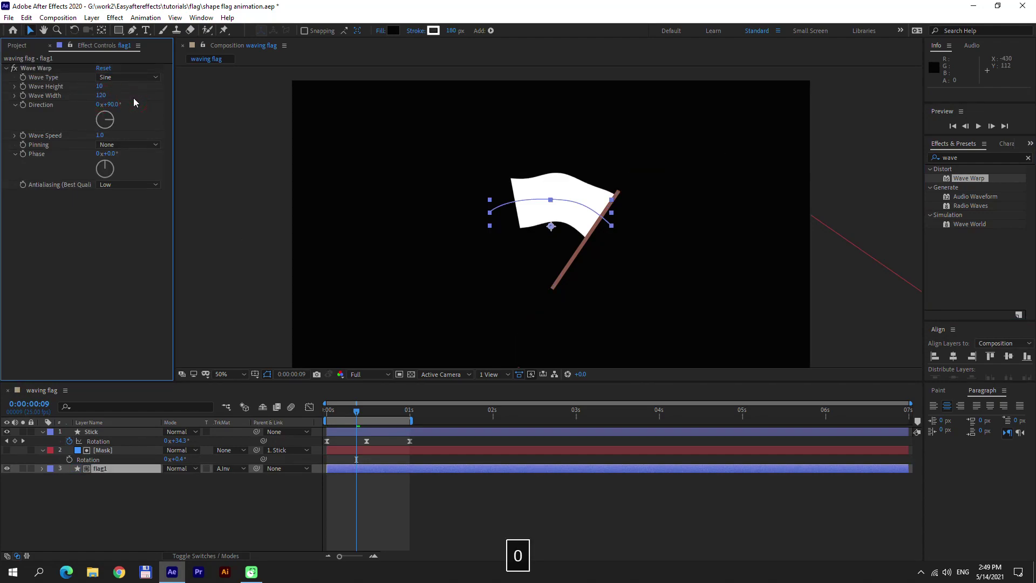
pyautogui.click(101, 135)
pyautogui.write('1')
pyautogui.press('Return')
pyautogui.press('KP_0')
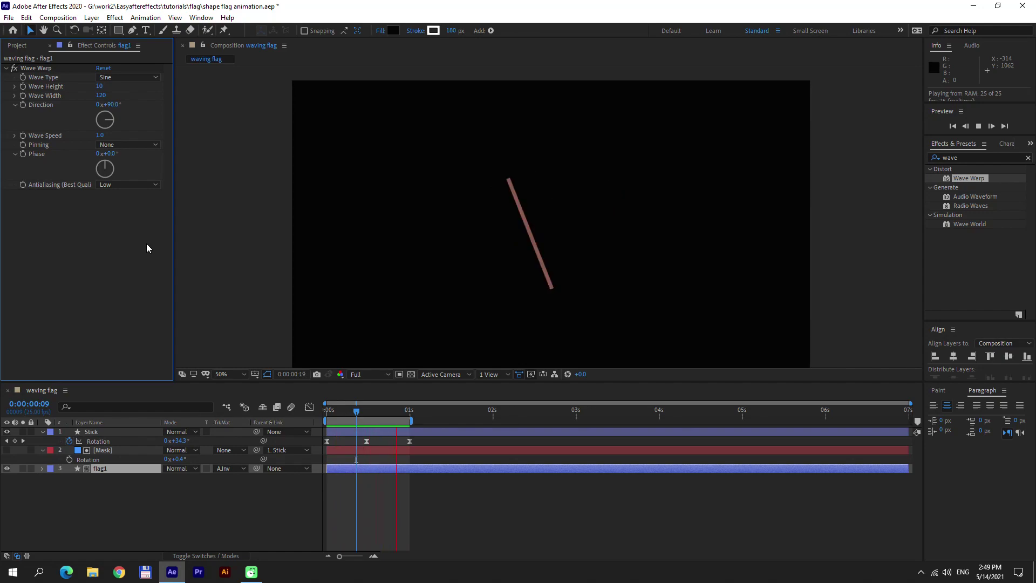
# Step: At 0:00:00:09, lower the free end of flag1's path and tilt the middle point's curve handles upward, and preview the animation
pyautogui.press('KP_0')
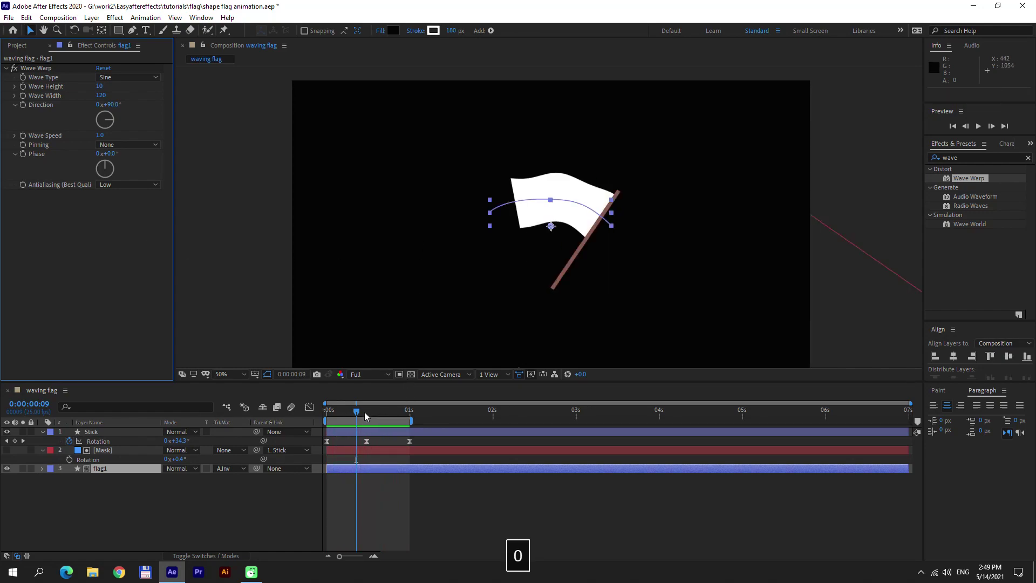
pyautogui.moveTo(357, 412); pyautogui.dragTo(357, 411)
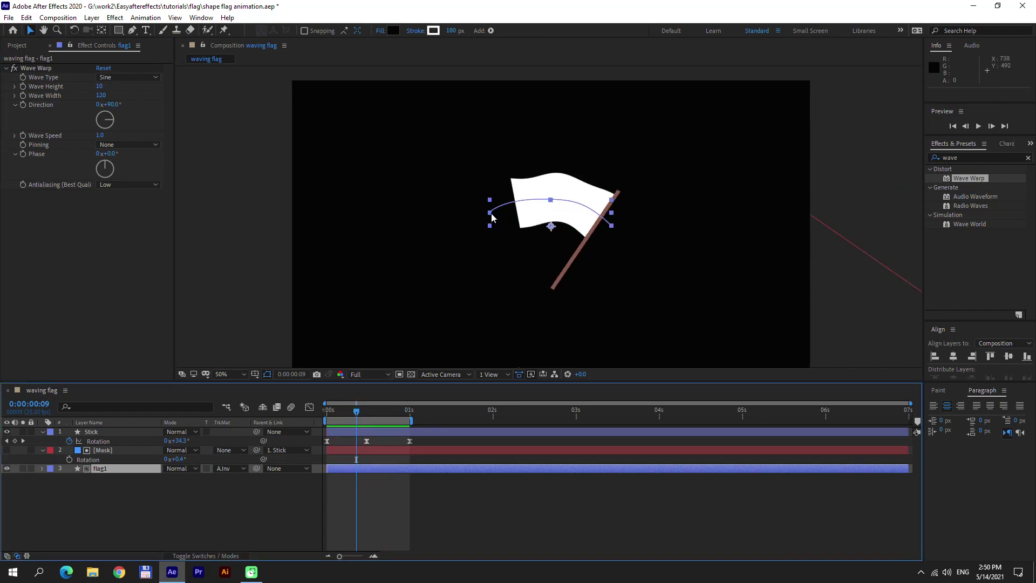
pyautogui.press('g')
pyautogui.moveTo(490, 214)
pyautogui.mouseDown()
pyautogui.moveTo(501, 232)
pyautogui.moveTo(488, 232)
pyautogui.mouseUp()
pyautogui.moveTo(551, 200); pyautogui.dragTo(576, 191)
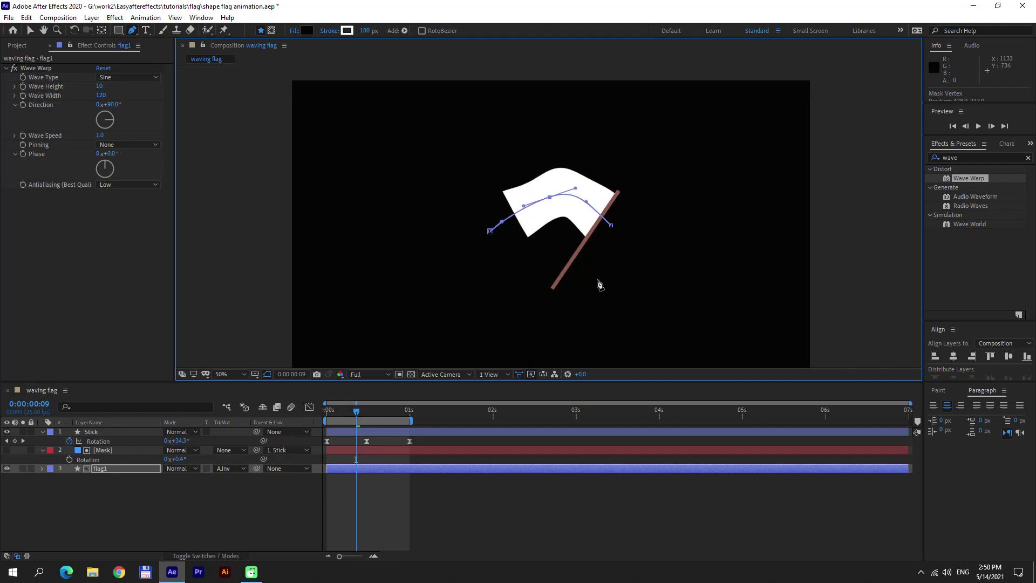
pyautogui.press('KP_0')
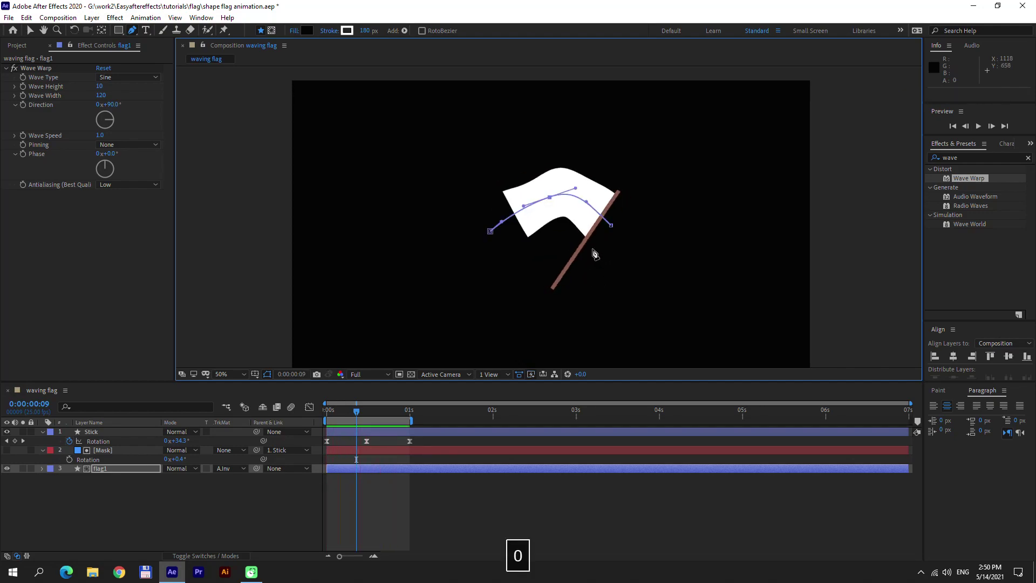
# Step: Extend the stick-side end of flag1's path beyond the stick, angle its curve handle slightly downward, and preview the animation
pyautogui.moveTo(575, 189); pyautogui.dragTo(623, 222)
pyautogui.press('KP_0')
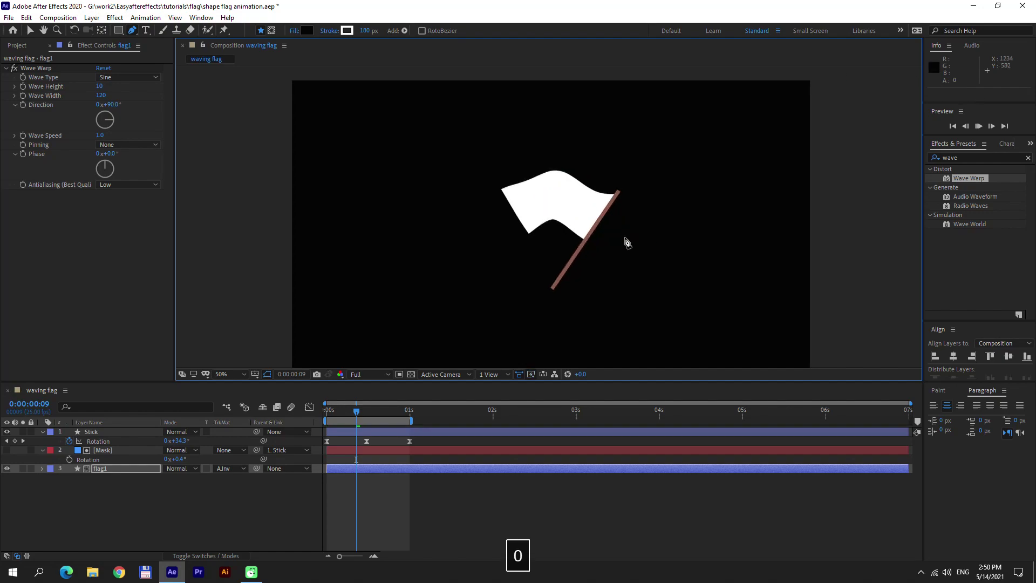
pyautogui.press('KP_0')
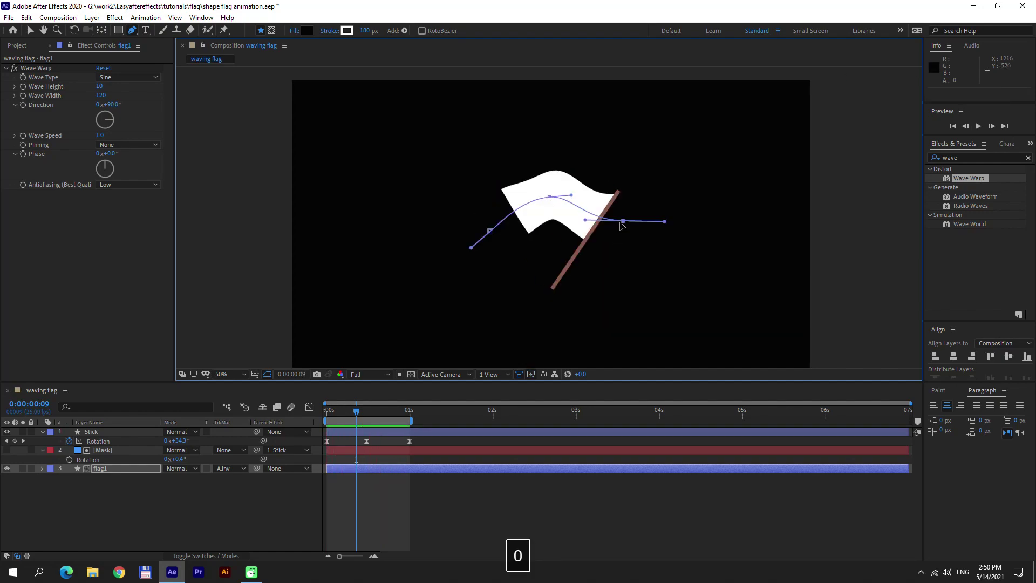
pyautogui.moveTo(664, 221); pyautogui.dragTo(657, 236)
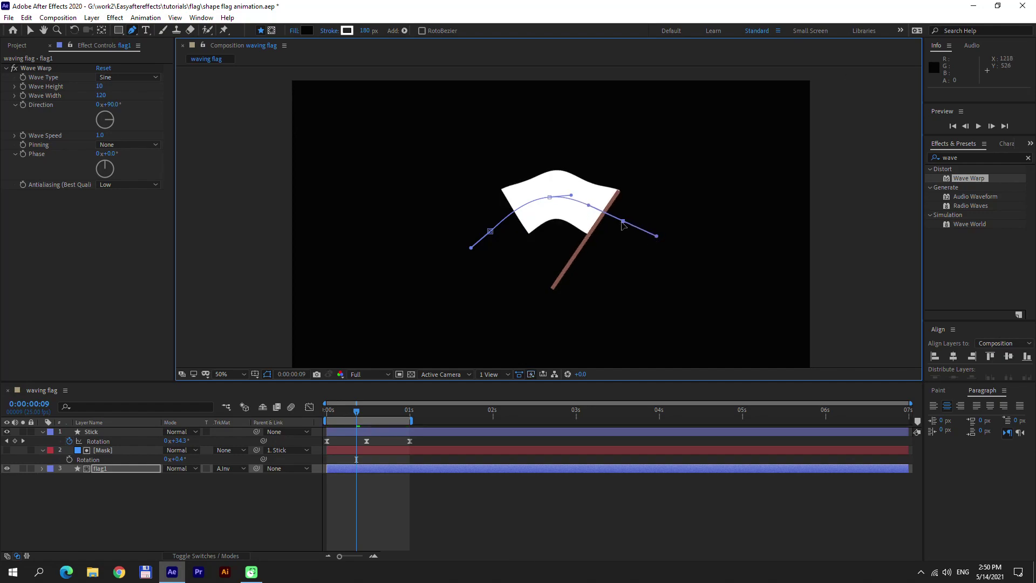
pyautogui.press('KP_0')
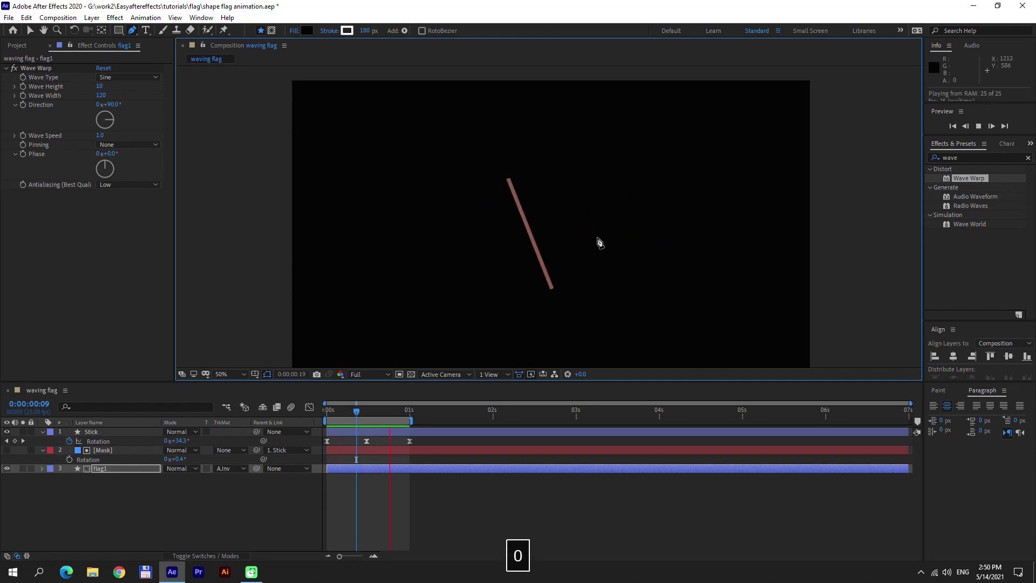
pyautogui.press('KP_0')
# Step: Reshape flag1's path by lowering its stick-side end point and raising its middle and free-end points, previewing the changes
pyautogui.moveTo(551, 198); pyautogui.dragTo(550, 209)
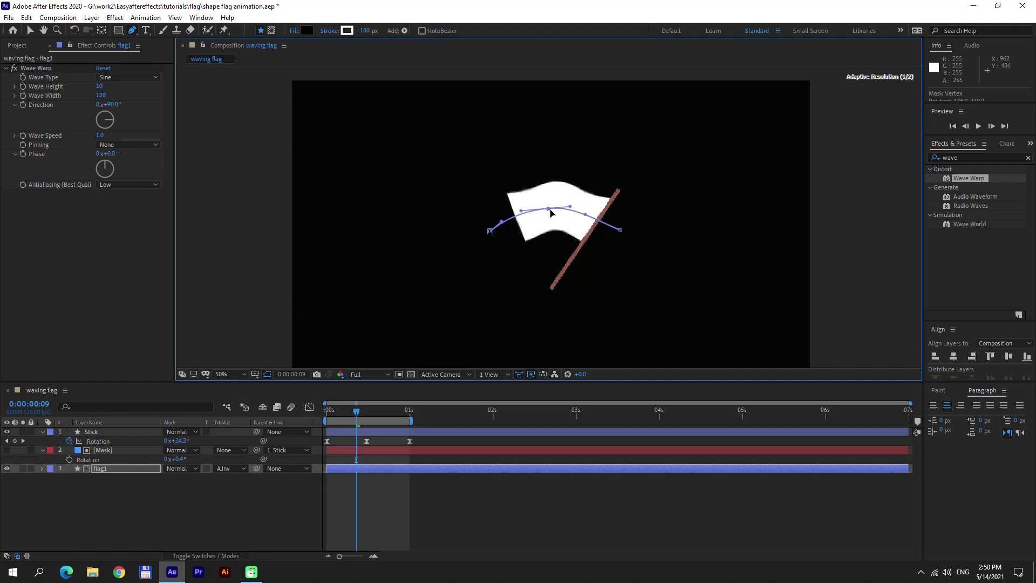
pyautogui.press('KP_0')
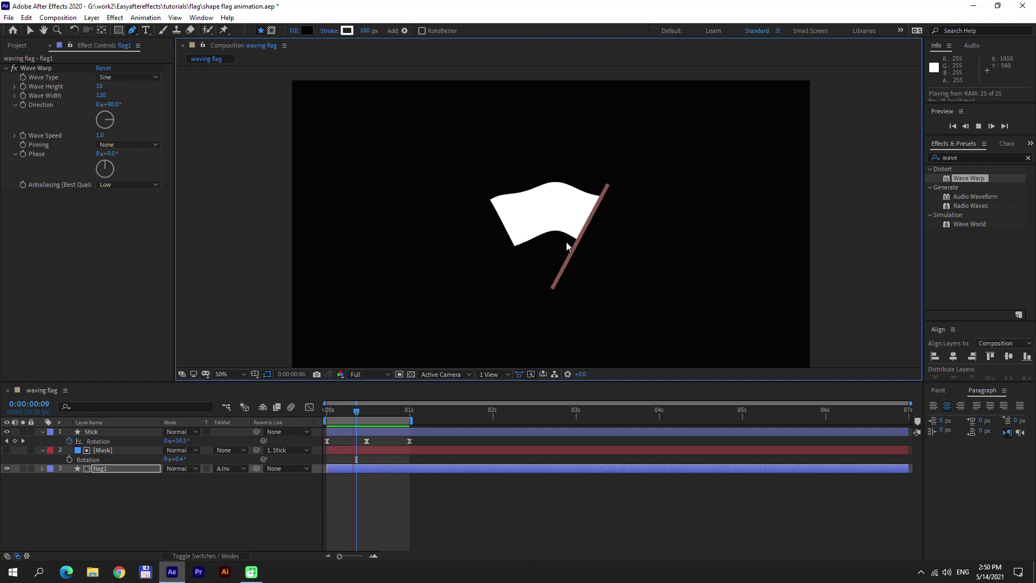
pyautogui.press('KP_0')
pyautogui.moveTo(549, 209); pyautogui.dragTo(546, 191)
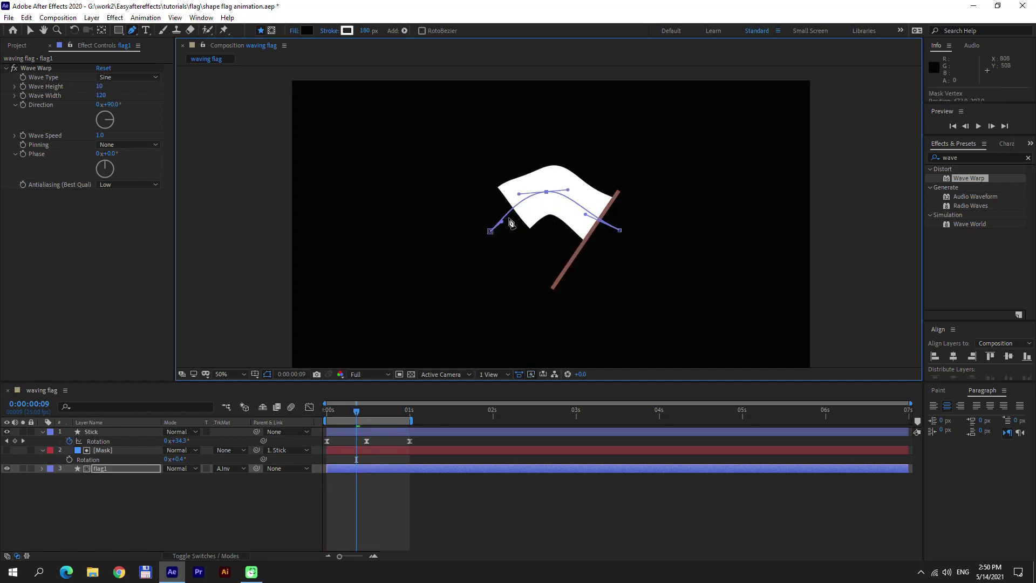
pyautogui.press('KP_0')
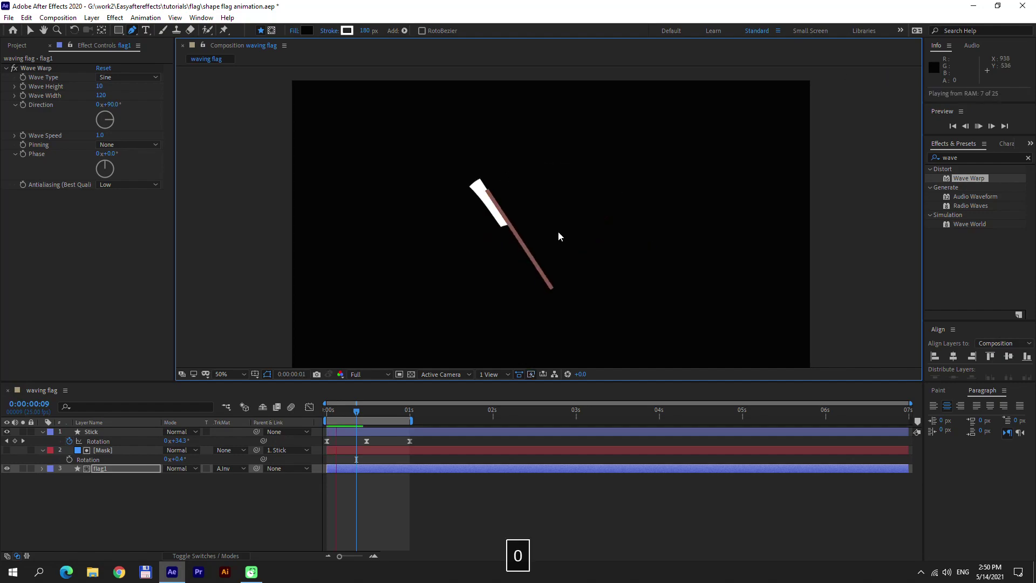
pyautogui.press('KP_0')
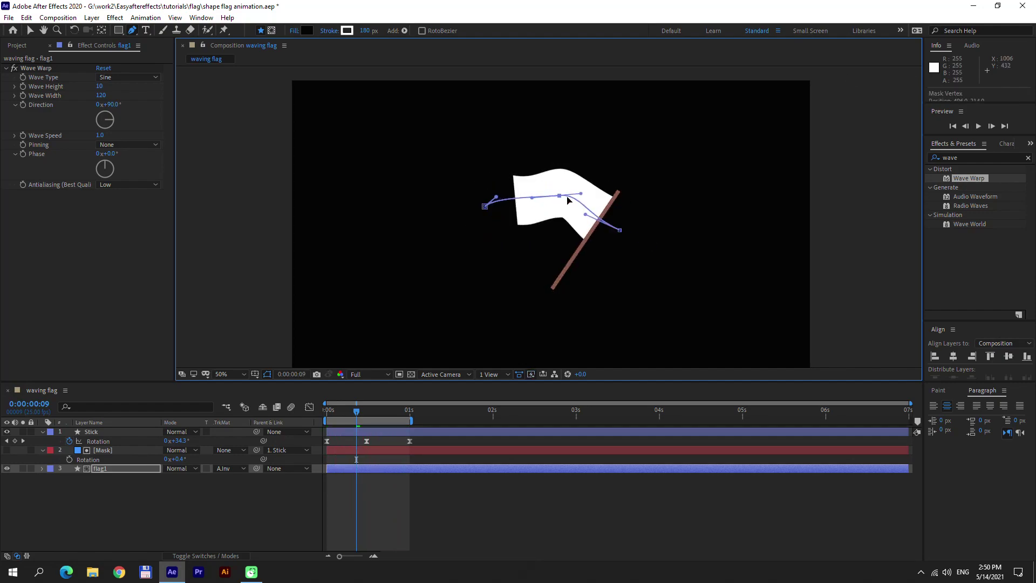
# Step: Smooth the bend at the middle point of flag1's path using its curve handle and preview the animation
pyautogui.press('KP_0')
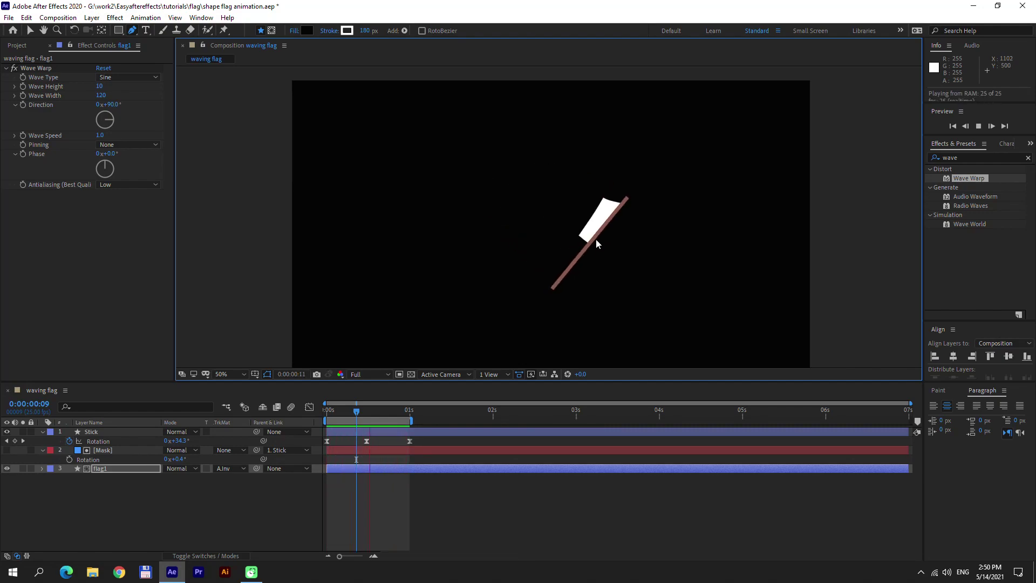
pyautogui.press('KP_0')
pyautogui.moveTo(588, 213); pyautogui.dragTo(591, 204)
pyautogui.press('KP_0')
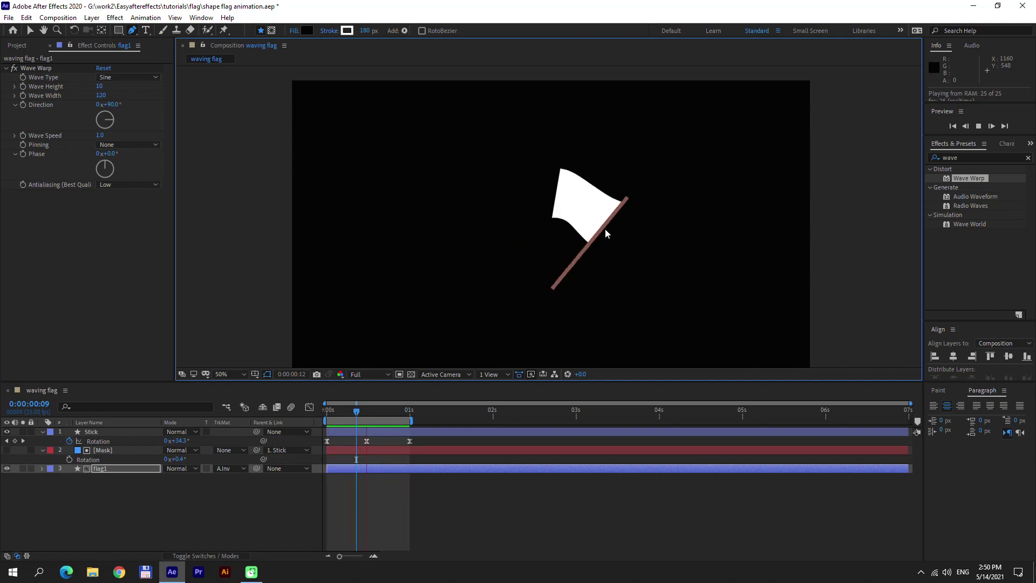
pyautogui.press('0')
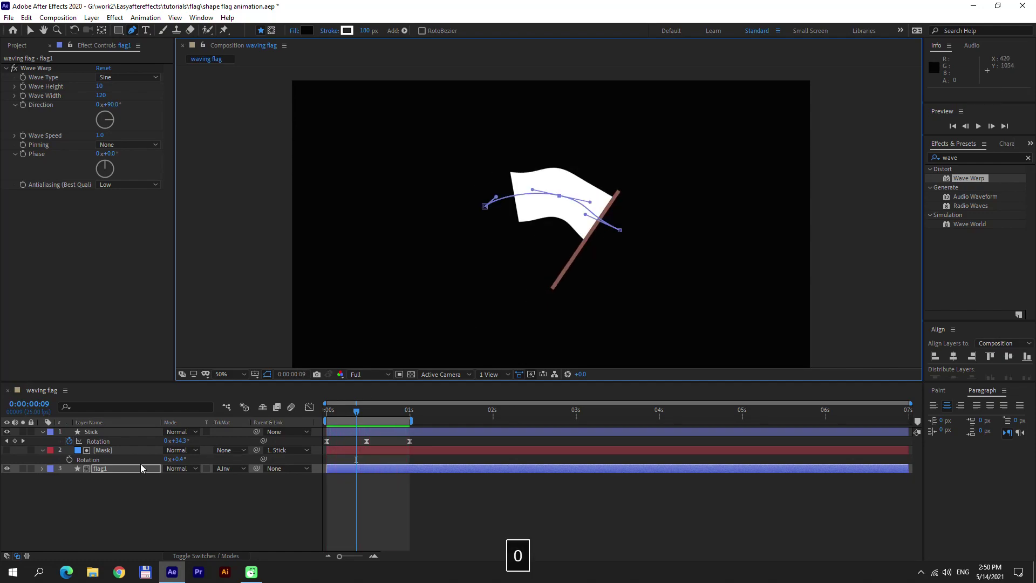
# Step: Save the project and duplicate the Mask and flag1 layers together
pyautogui.hotkey('ctrl', 's')
pyautogui.click(44, 447)
pyautogui.click(43, 450)
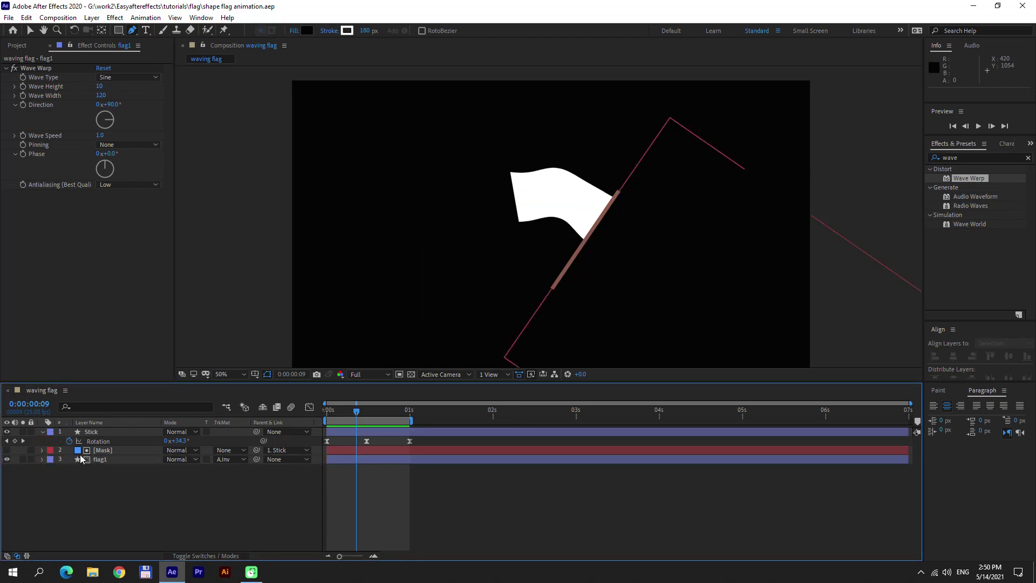
pyautogui.click(101, 459)
pyautogui.keyDown('shift'); pyautogui.click(99, 452); pyautogui.keyUp('shift')
pyautogui.hotkey('ctrl', 'd')
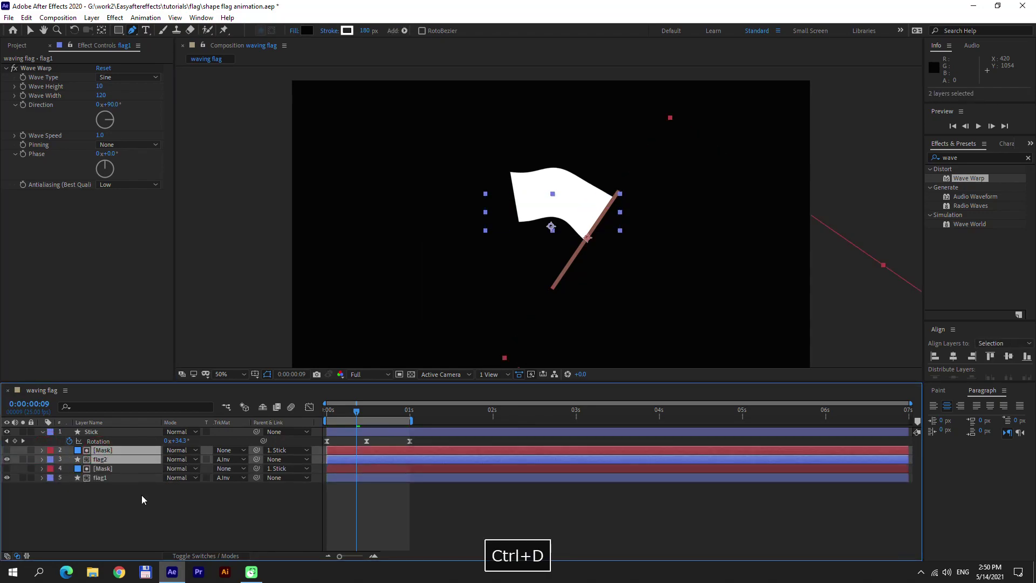
# Step: At 0:00:00:06, unlink the duplicated Mask layer's scale and set its horizontal scale to -100%
pyautogui.click(106, 450)
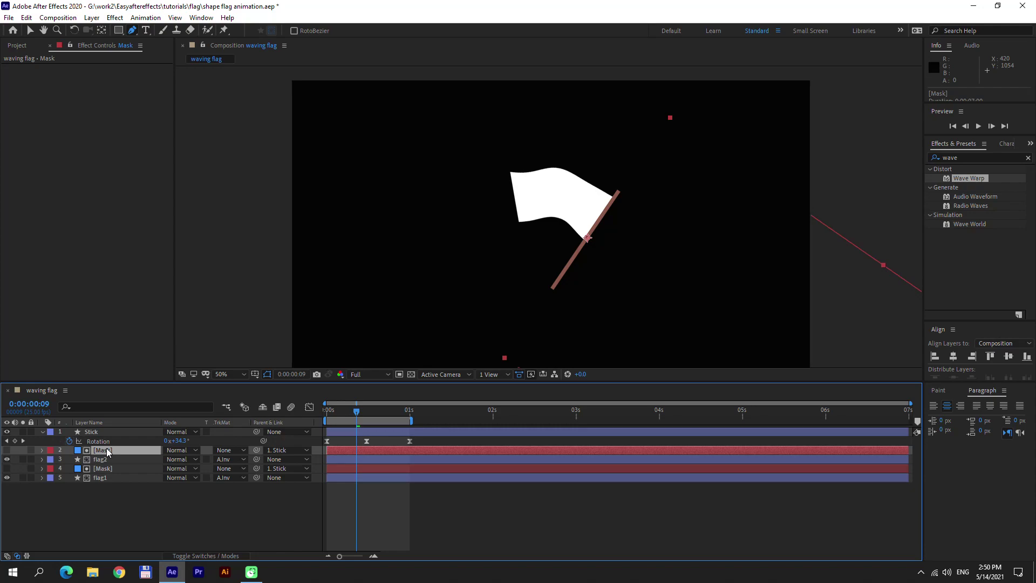
pyautogui.moveTo(371, 410); pyautogui.dragTo(350, 412)
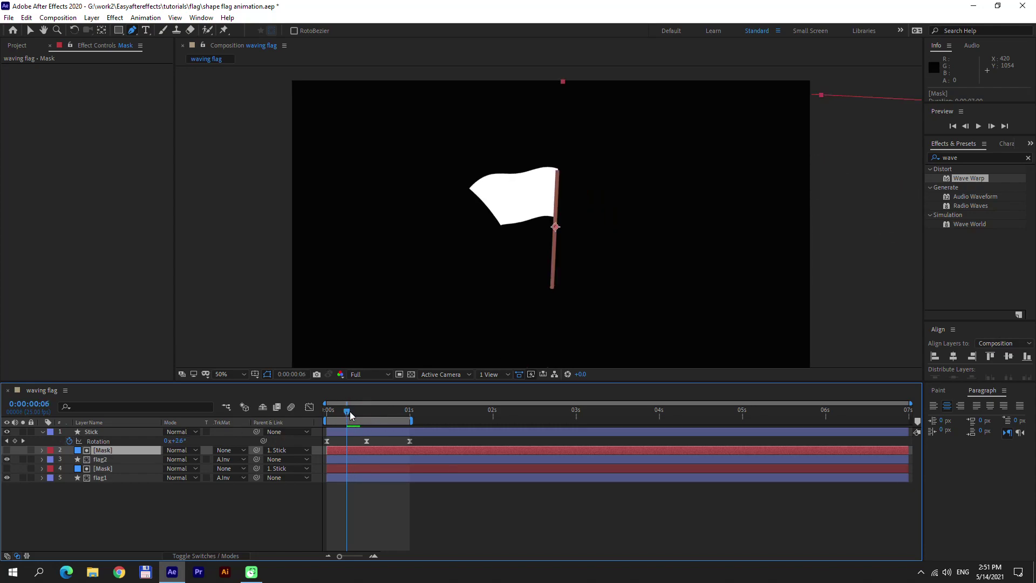
pyautogui.click(99, 460)
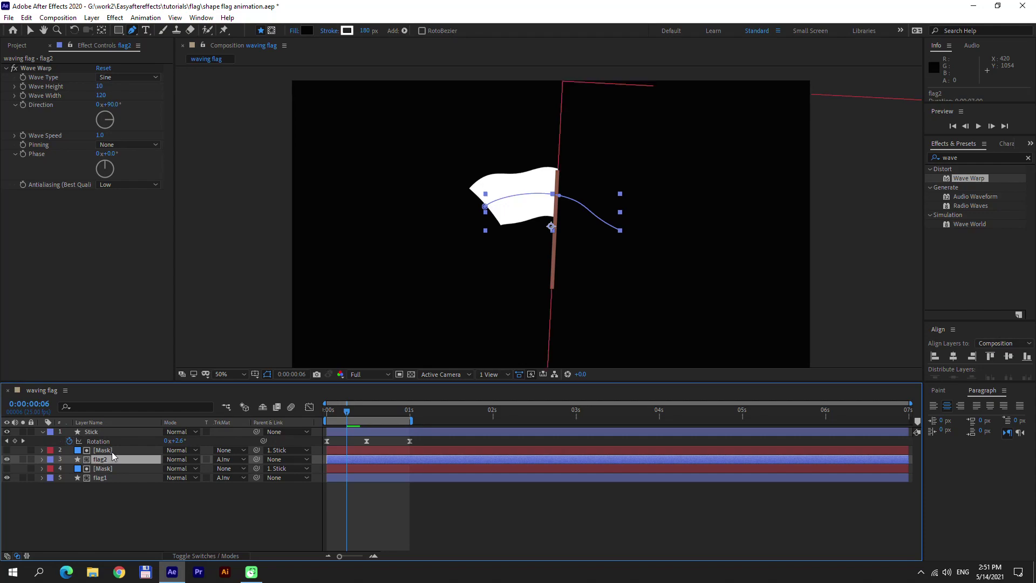
pyautogui.click(111, 452)
pyautogui.press('s')
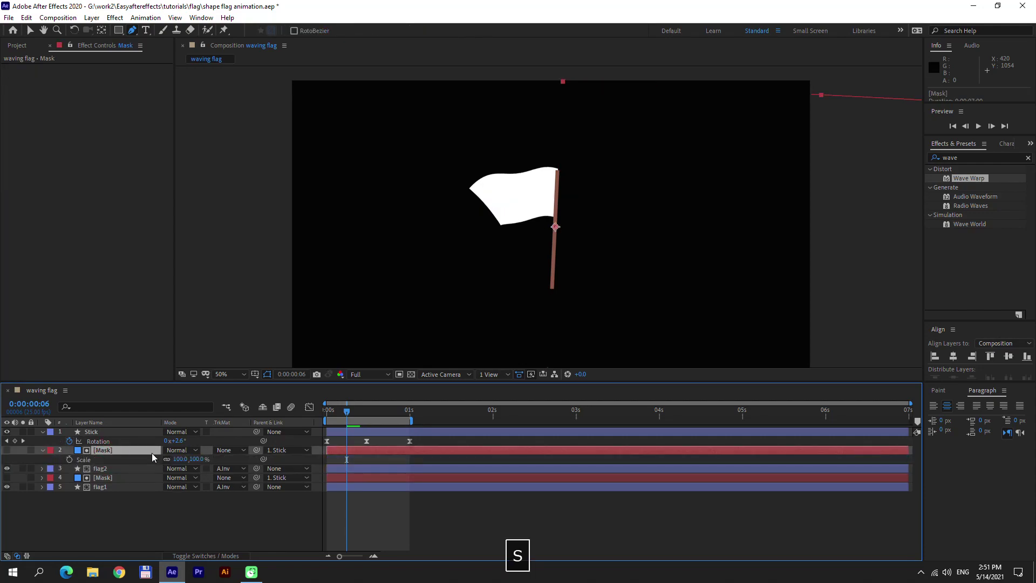
pyautogui.click(163, 459)
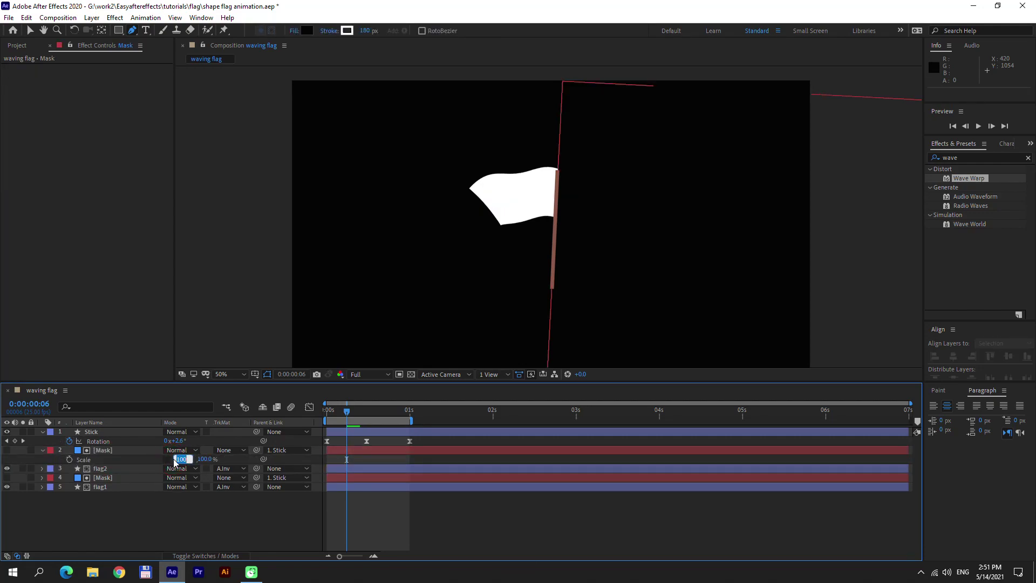
pyautogui.write('-100')
pyautogui.press('Return')
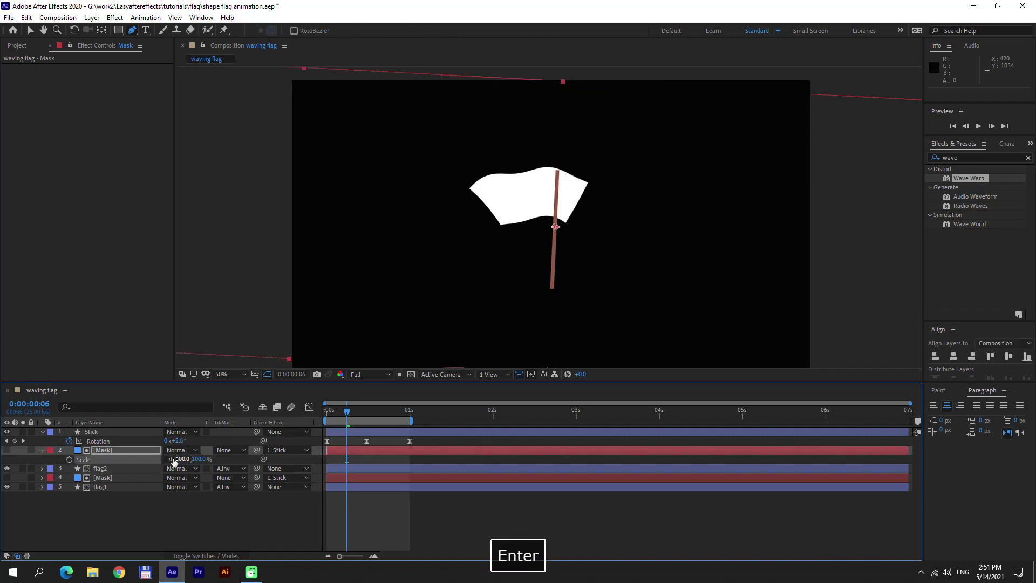
# Step: Mirror the flag2 layer by setting its horizontal scale to -100%
pyautogui.click(100, 468)
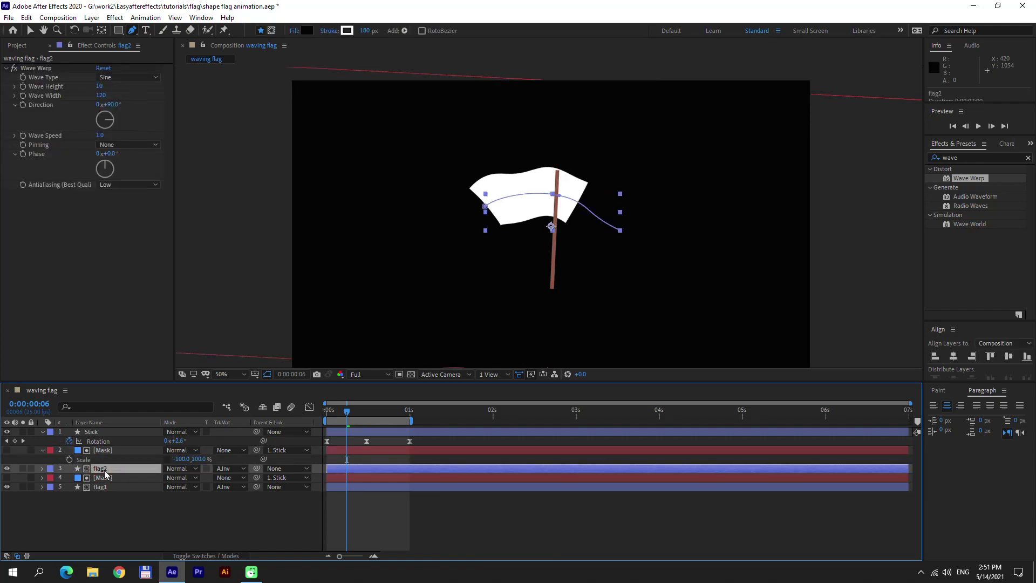
pyautogui.press('s')
pyautogui.click(179, 477)
pyautogui.write('-')
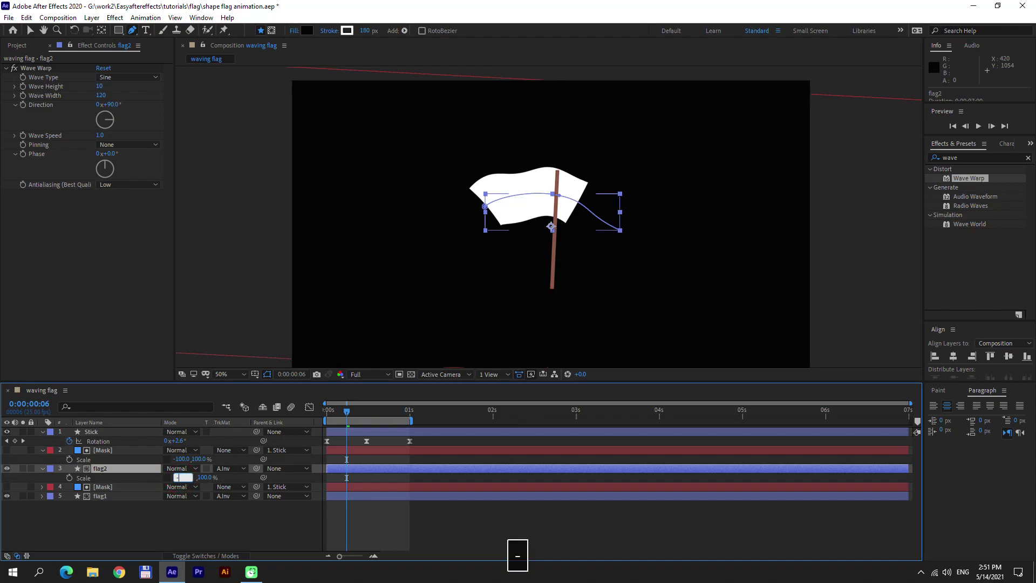
pyautogui.write('100')
pyautogui.press('Return')
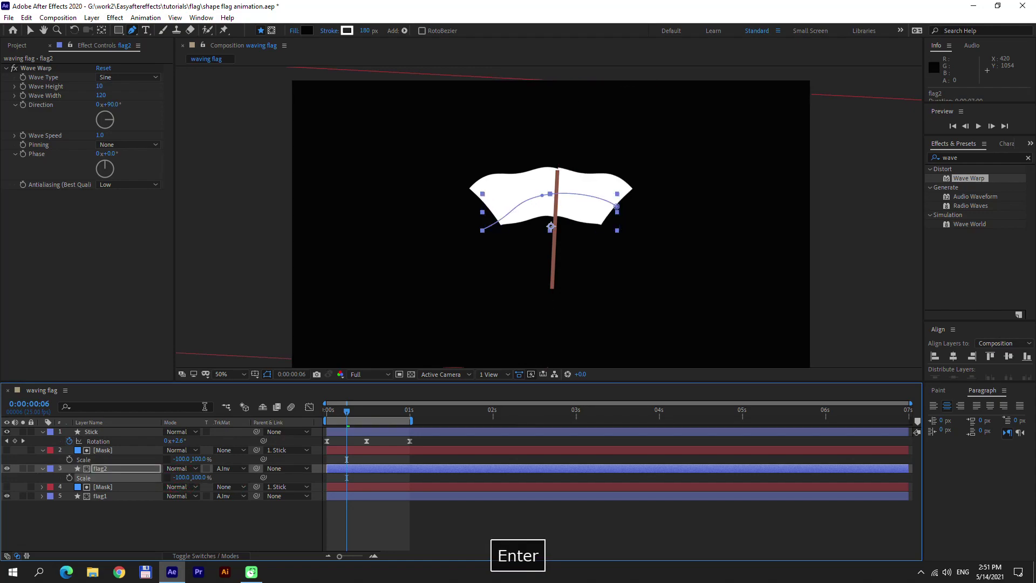
# Step: Move flag2 slightly down in the composition with the Selection tool
pyautogui.click(105, 472)
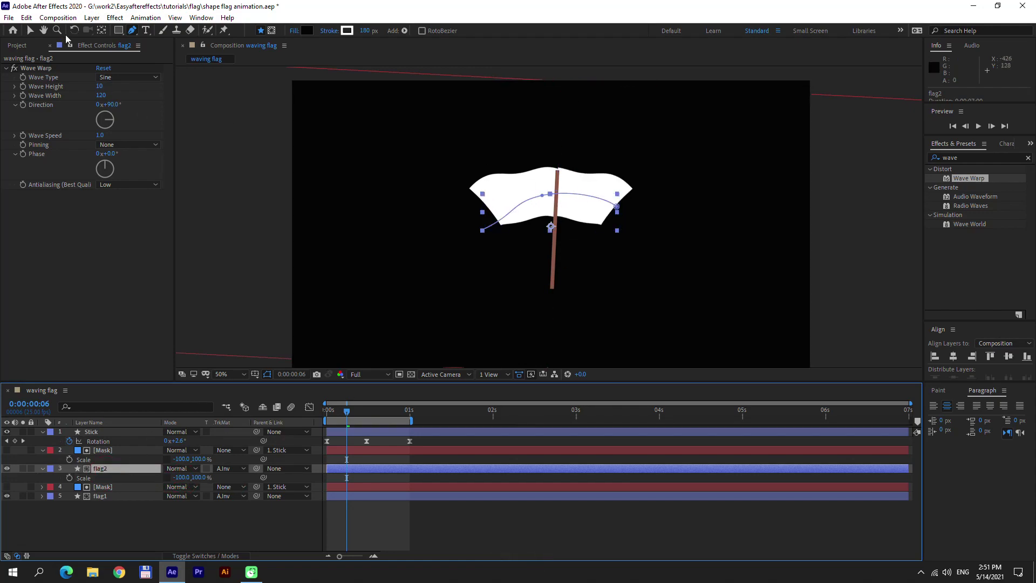
pyautogui.click(31, 31)
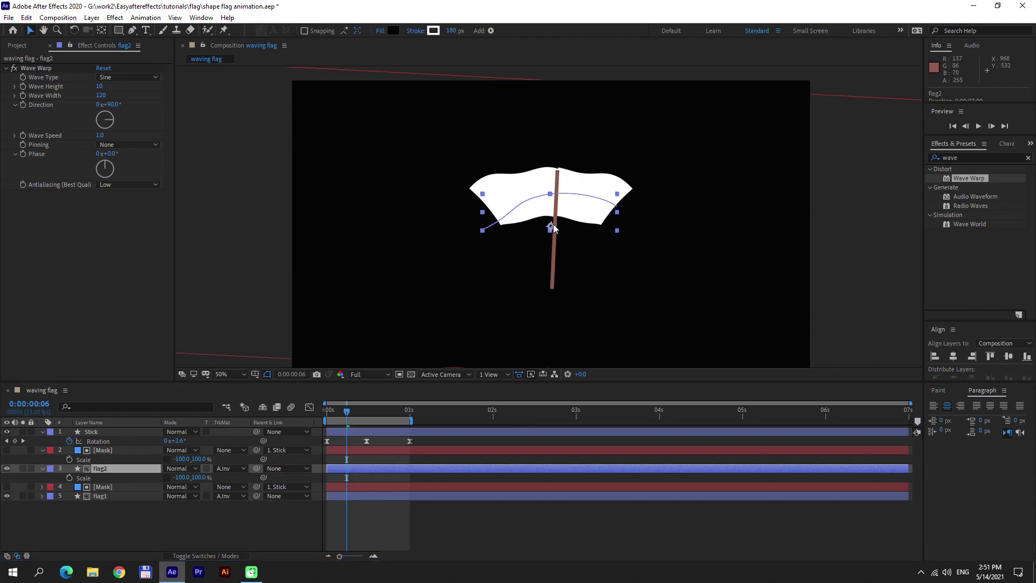
pyautogui.moveTo(554, 225)
pyautogui.mouseDown()
pyautogui.moveTo(588, 231)
pyautogui.moveTo(539, 223)
pyautogui.moveTo(555, 229)
pyautogui.mouseUp()
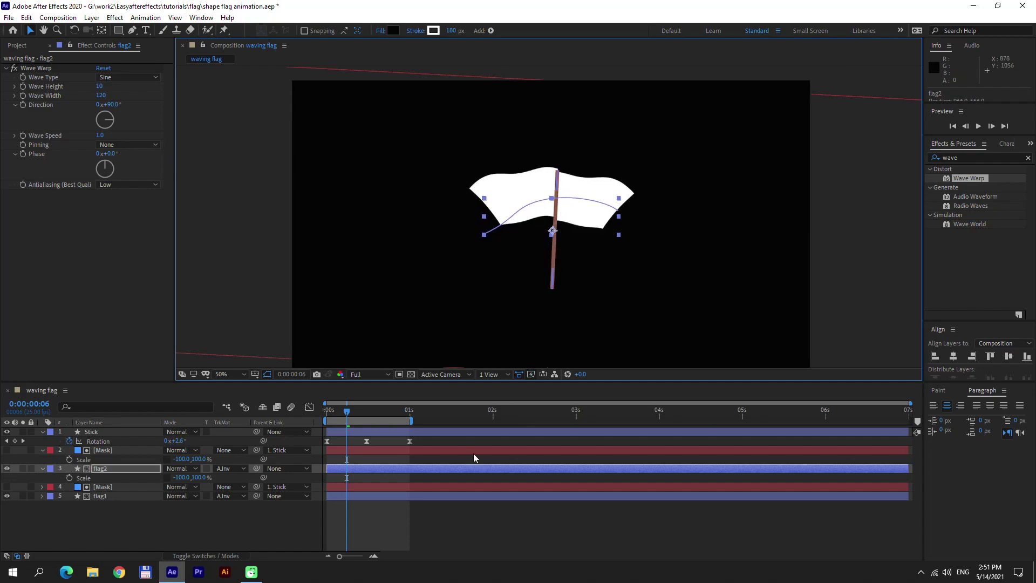
# Step: Reveal flag2's keyframes and shift the layer so it starts at 0:00:00:12, the middle keyframe of the stick's rotation
pyautogui.click(369, 474)
pyautogui.press('u')
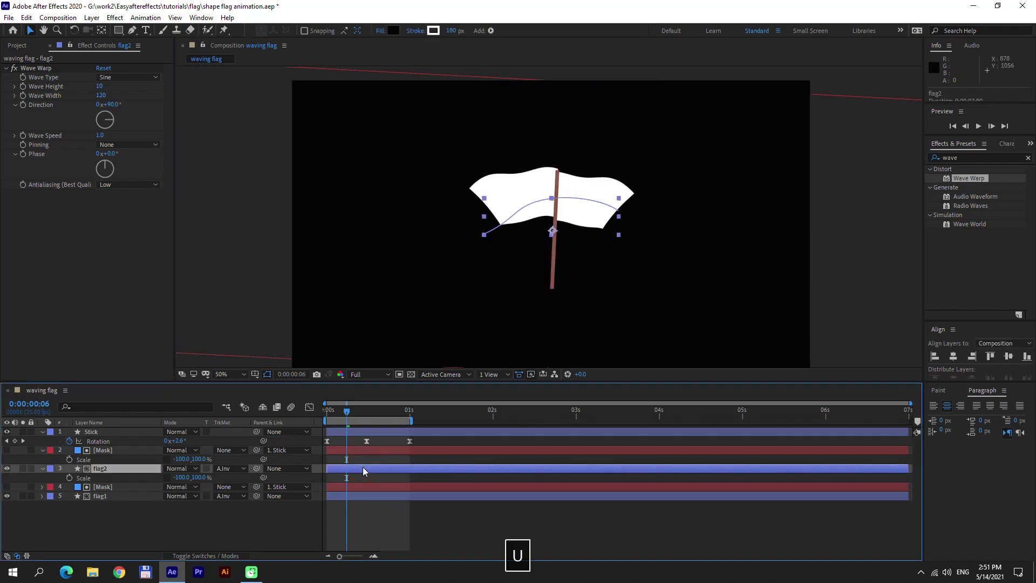
pyautogui.moveTo(348, 411); pyautogui.dragTo(369, 415)
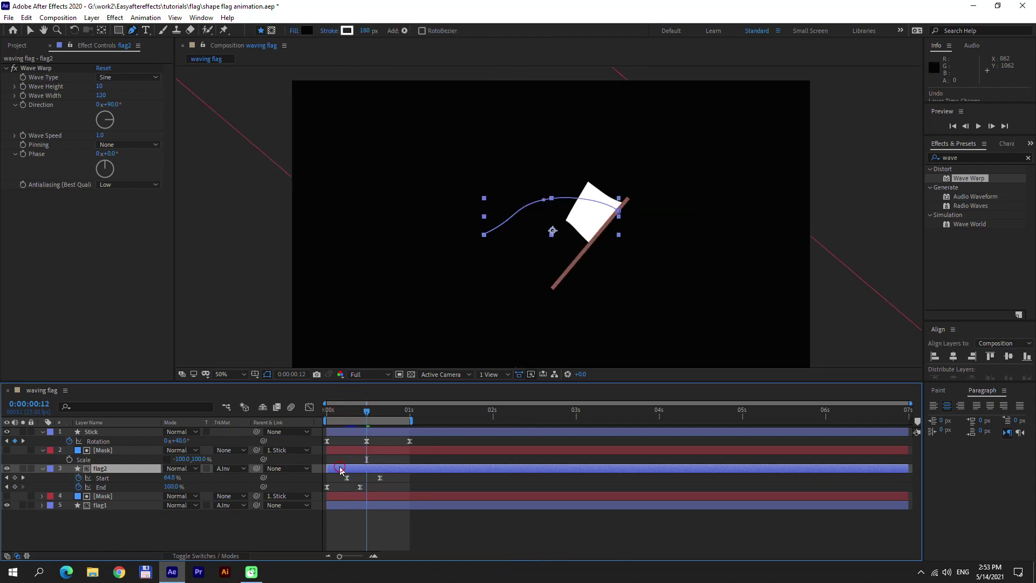
pyautogui.moveTo(341, 468); pyautogui.dragTo(382, 469)
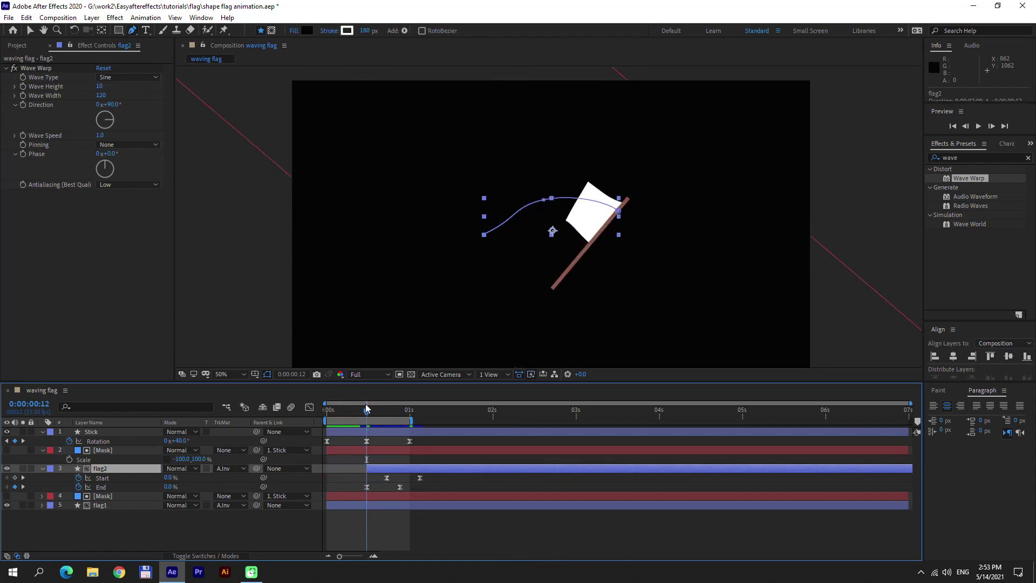
# Step: At 0:00:00:16, lower the free-end point of flag2's path slightly, scrub to 0:00:01:02, and preview the animation
pyautogui.moveTo(367, 411)
pyautogui.mouseDown()
pyautogui.moveTo(390, 418)
pyautogui.moveTo(380, 417)
pyautogui.mouseUp()
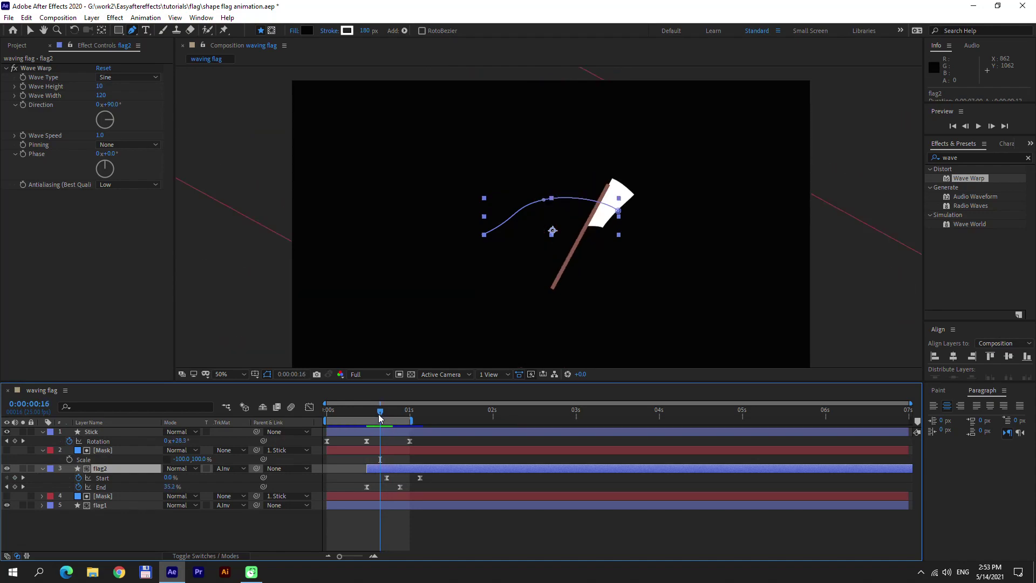
pyautogui.click(546, 200)
pyautogui.keyDown('shift'); pyautogui.click(620, 209); pyautogui.keyUp('shift')
pyautogui.moveTo(620, 214); pyautogui.dragTo(621, 224)
pyautogui.moveTo(379, 416); pyautogui.dragTo(416, 415)
pyautogui.press('space')
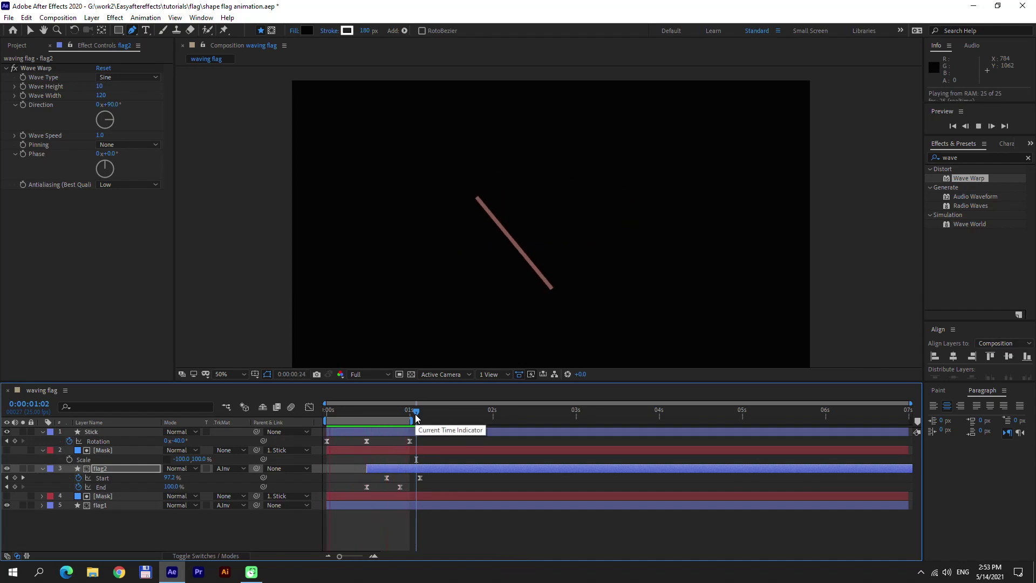
# Step: At 0:00:00:19, raise the middle of flag2's path slightly together with its free end
pyautogui.press('0')
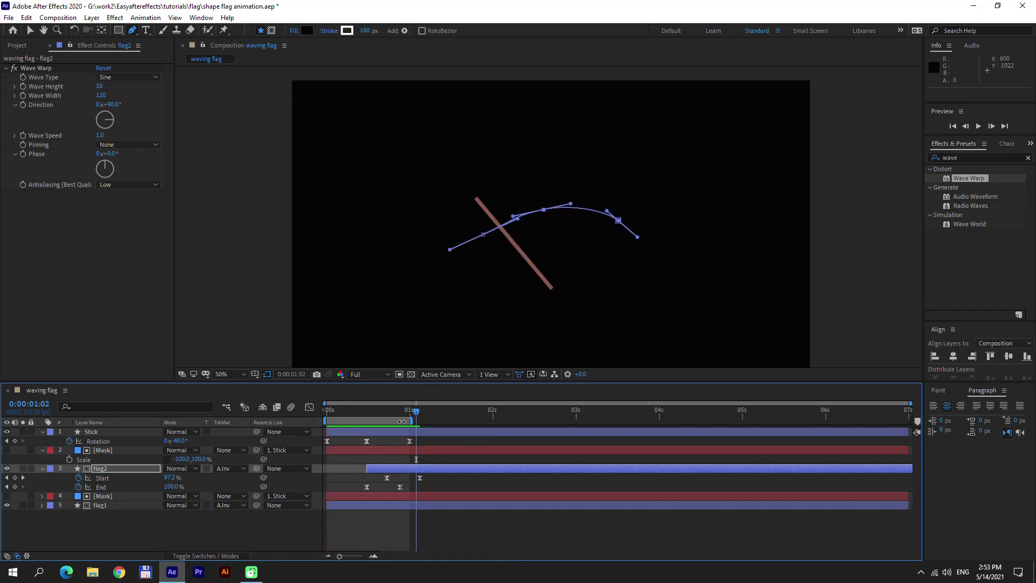
pyautogui.moveTo(402, 421)
pyautogui.mouseDown()
pyautogui.moveTo(373, 414)
pyautogui.moveTo(390, 415)
pyautogui.mouseUp()
pyautogui.moveTo(545, 212); pyautogui.dragTo(545, 203)
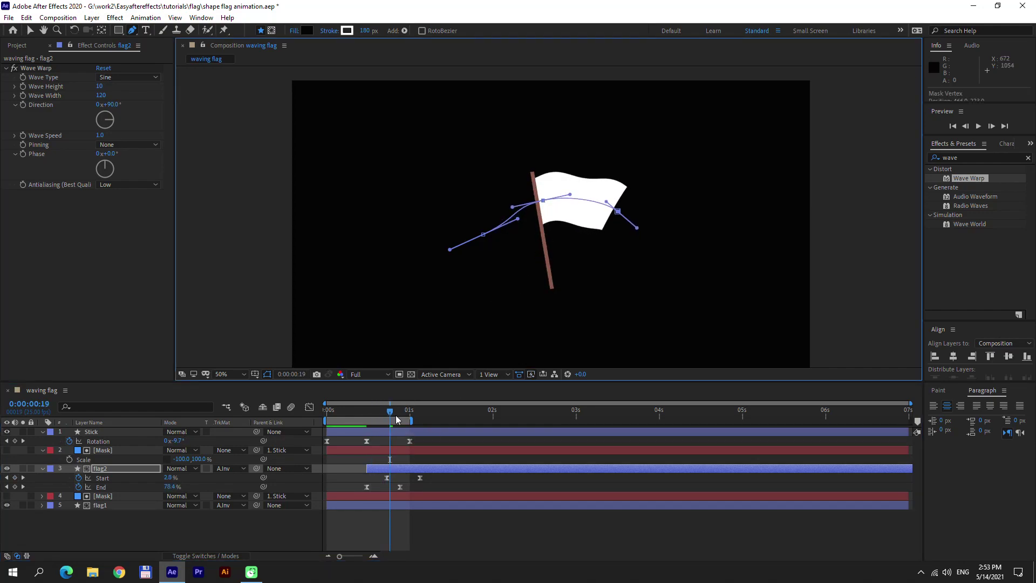
# Step: At 0:00:00:17, lower only the free-end point of flag2's path slightly with the Selection tool
pyautogui.moveTo(397, 420)
pyautogui.mouseDown()
pyautogui.moveTo(372, 411)
pyautogui.moveTo(382, 413)
pyautogui.mouseUp()
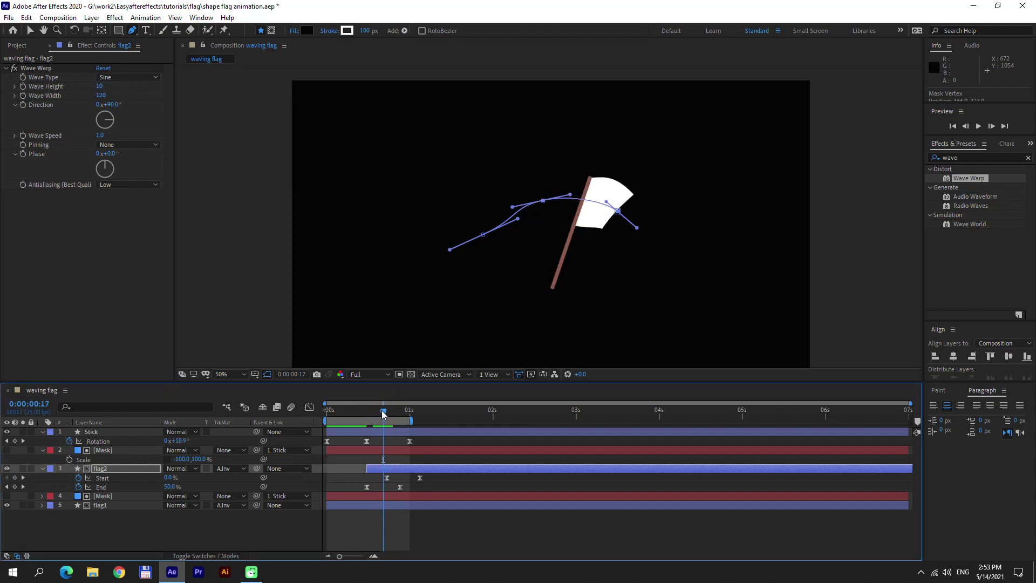
pyautogui.press('v')
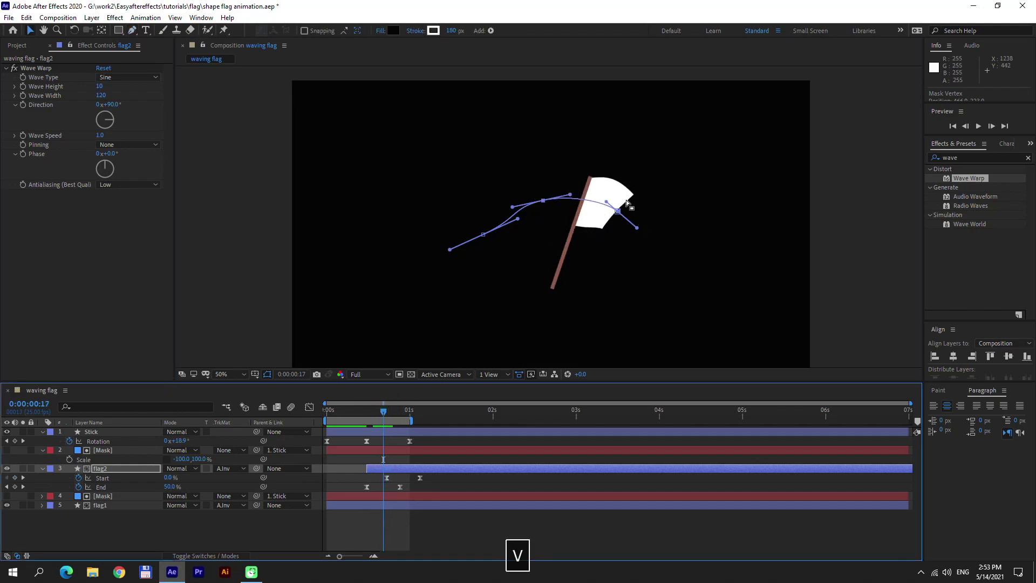
pyautogui.moveTo(618, 211); pyautogui.dragTo(616, 222)
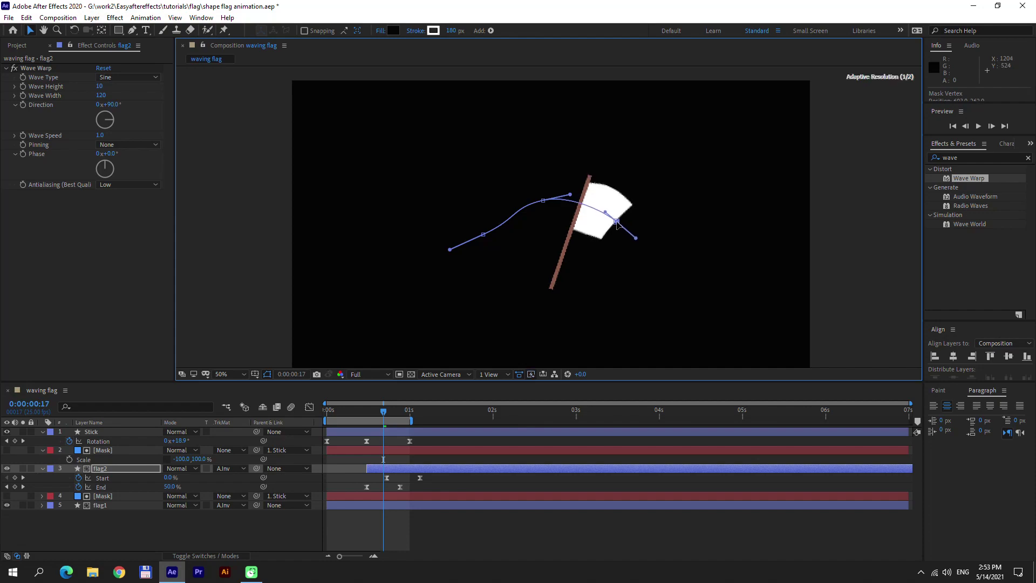
# Step: At 0:00:00:22, move the opposite end point of flag2's path slightly outward and up, and preview the animation
pyautogui.moveTo(384, 411)
pyautogui.mouseDown()
pyautogui.moveTo(368, 410)
pyautogui.moveTo(418, 411)
pyautogui.moveTo(400, 411)
pyautogui.mouseUp()
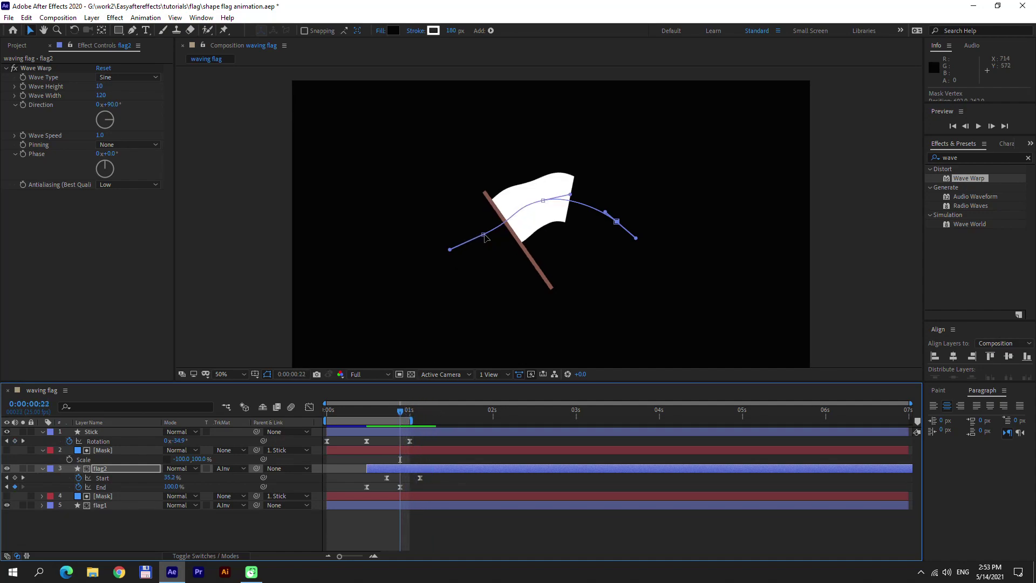
pyautogui.moveTo(484, 235); pyautogui.dragTo(477, 231)
pyautogui.press('0')
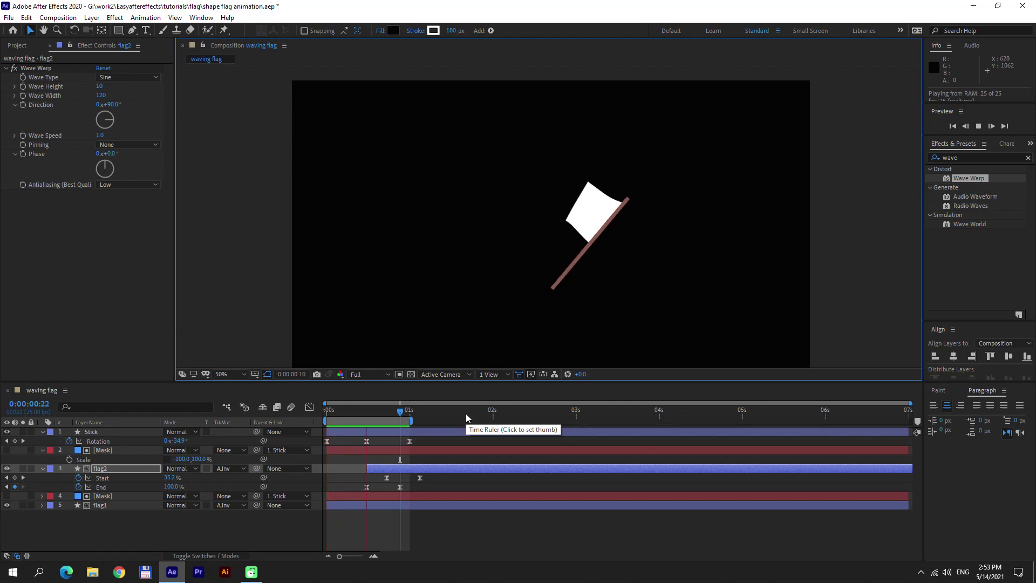
pyautogui.press('0')
# Step: Reveal flag1's keyframes, lower the free-end point of its path slightly at 0:00:00:04 with the Pen tool, and preview the animation
pyautogui.moveTo(347, 411)
pyautogui.mouseDown()
pyautogui.moveTo(323, 409)
pyautogui.moveTo(341, 409)
pyautogui.mouseUp()
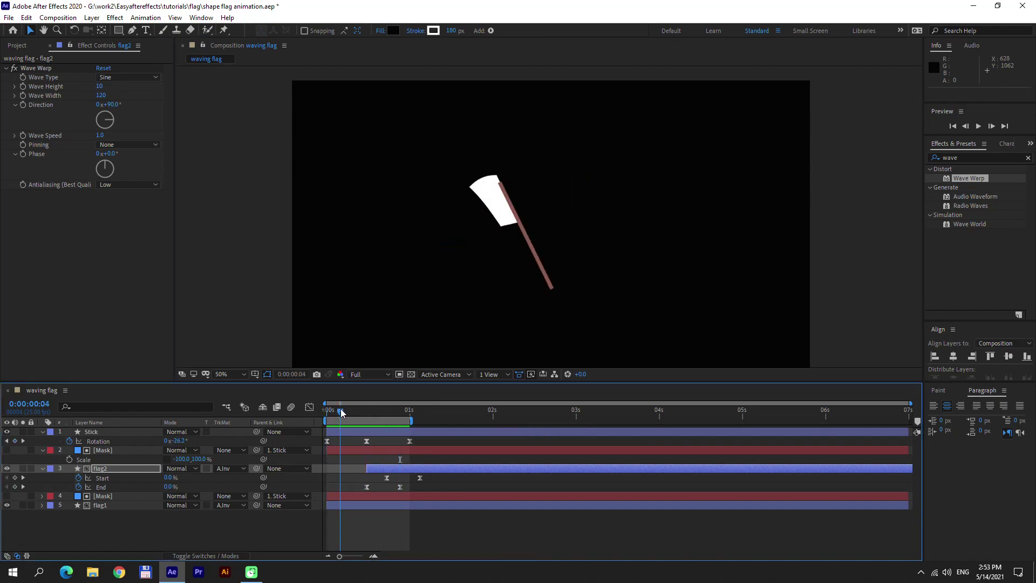
pyautogui.click(327, 441)
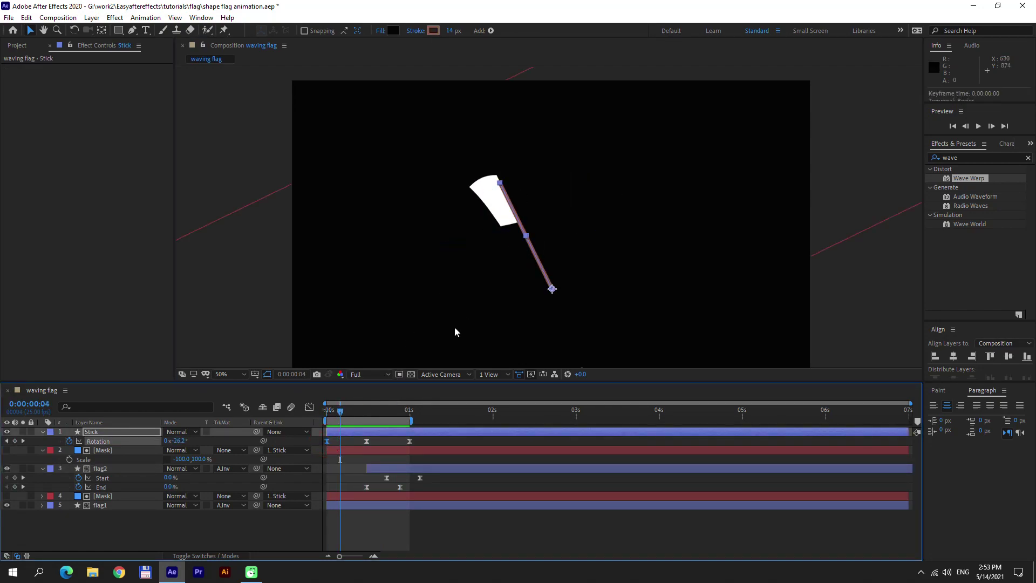
pyautogui.click(362, 505)
pyautogui.press('u')
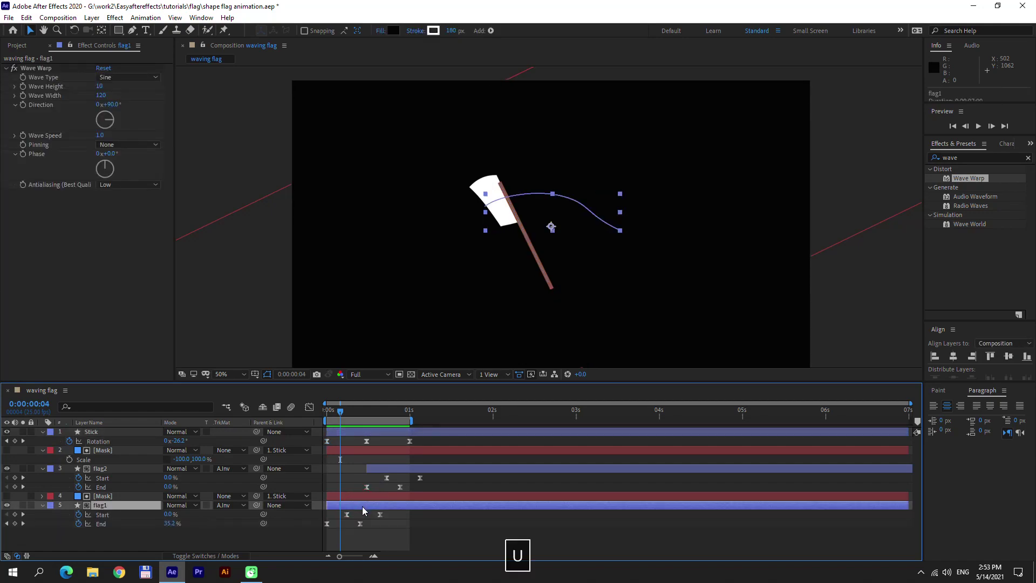
pyautogui.press('g')
pyautogui.moveTo(484, 209); pyautogui.dragTo(488, 224)
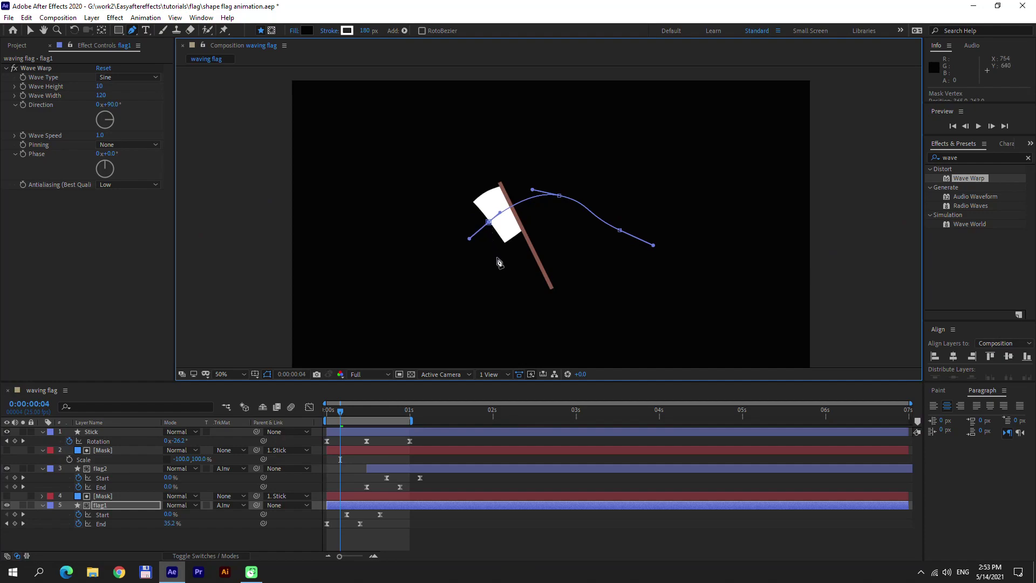
pyautogui.press('KP_0')
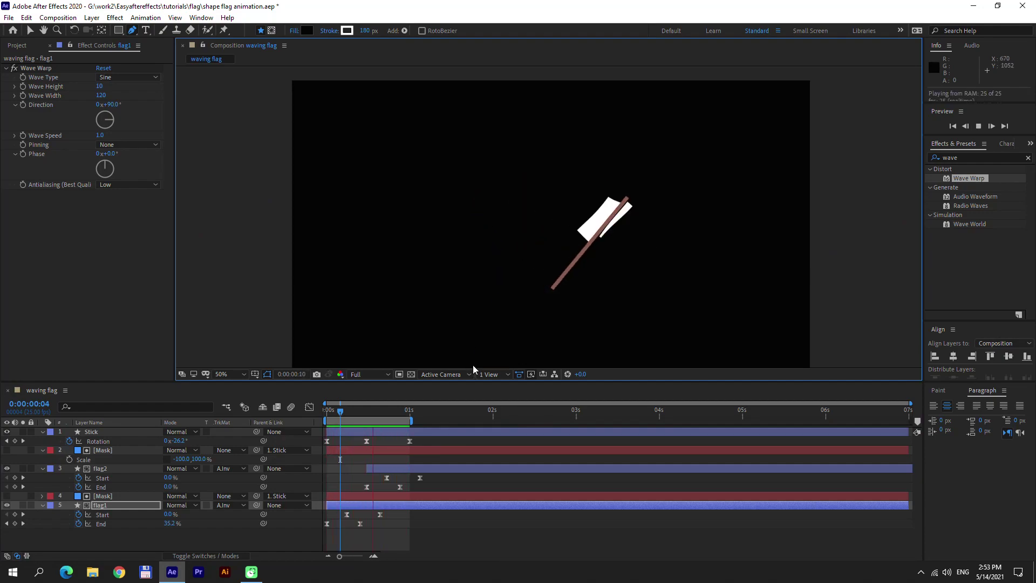
pyautogui.press('KP_0')
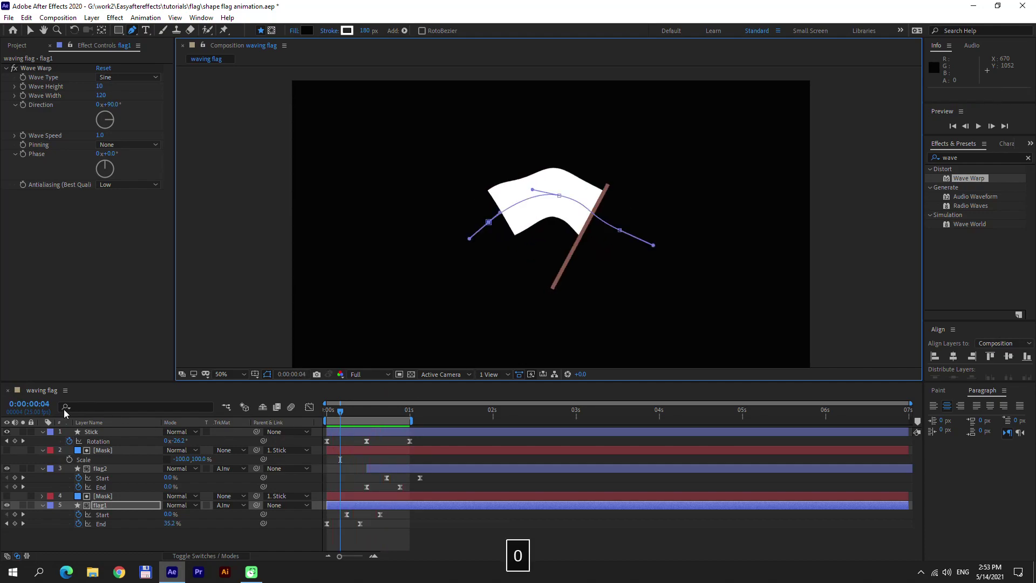
# Step: Collapse the expanded properties of the Stick, mask and flag layers in the timeline, and select flag1
pyautogui.click(43, 431)
pyautogui.click(43, 441)
pyautogui.click(43, 450)
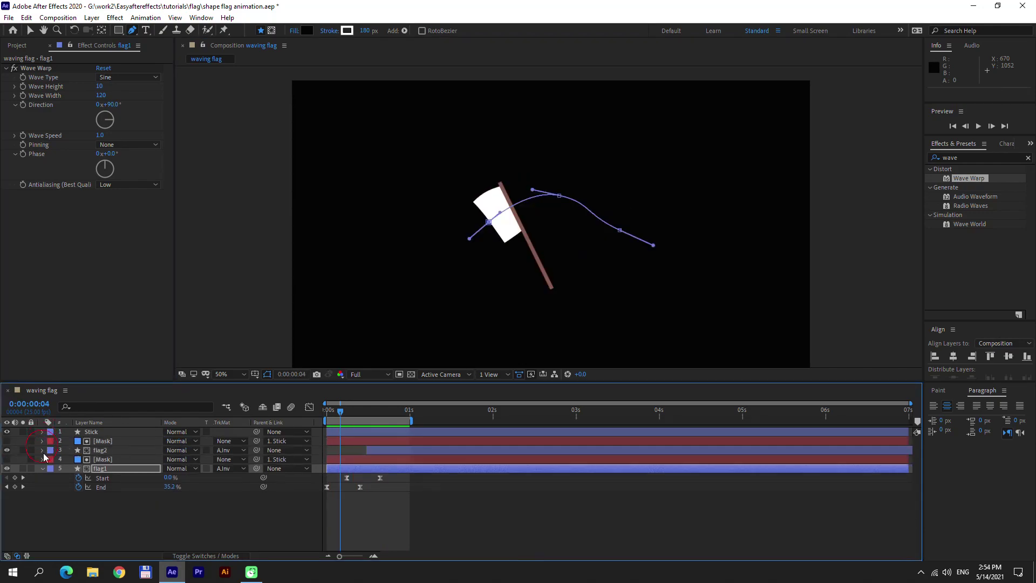
pyautogui.click(43, 468)
pyautogui.click(101, 468)
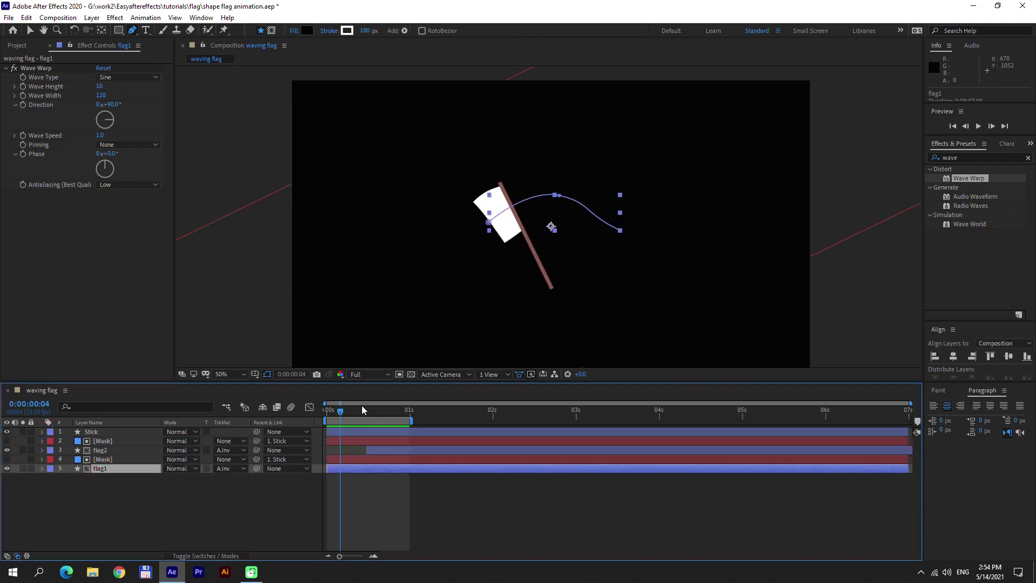
# Step: At 0:00:00:18, set flag2's stroke color to the off-white F1F1F1
pyautogui.click(104, 450)
pyautogui.moveTo(328, 411); pyautogui.dragTo(386, 413)
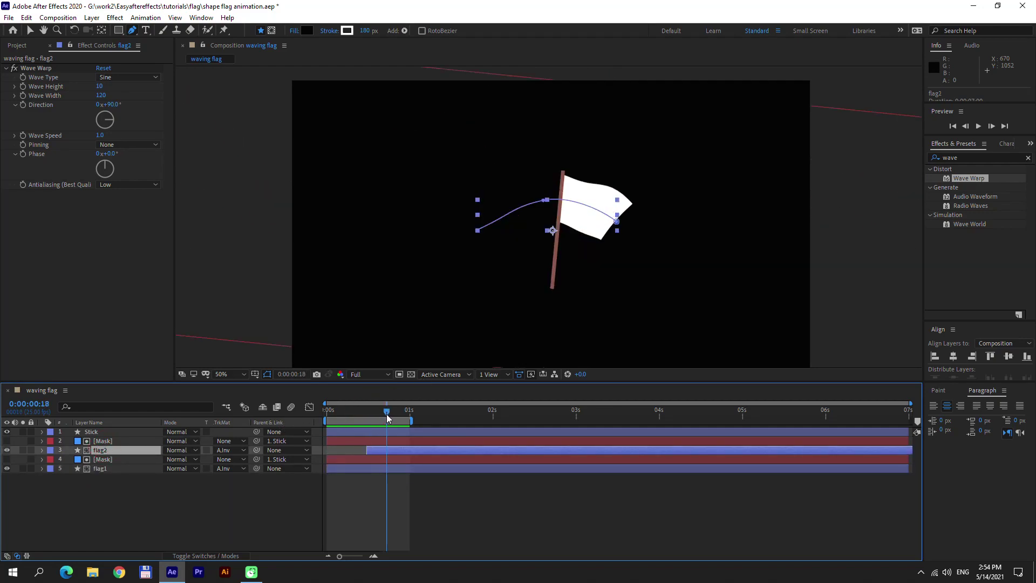
pyautogui.click(350, 30)
pyautogui.moveTo(652, 239); pyautogui.dragTo(638, 233)
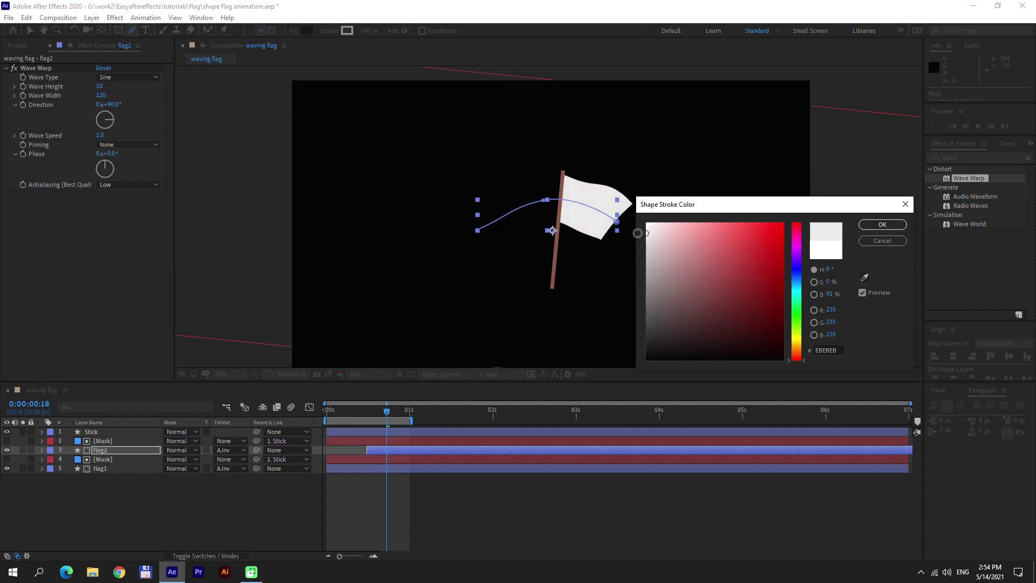
pyautogui.click(880, 224)
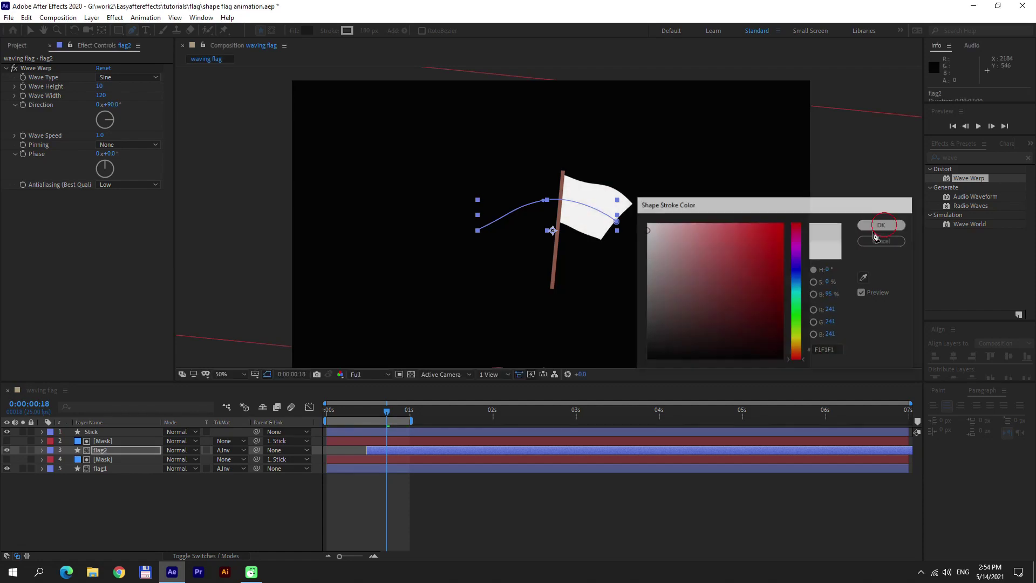
# Step: At 0:00:00:09, set flag1's stroke color to the dark blue 1C2A35 and deselect the layer
pyautogui.click(355, 424)
pyautogui.click(362, 470)
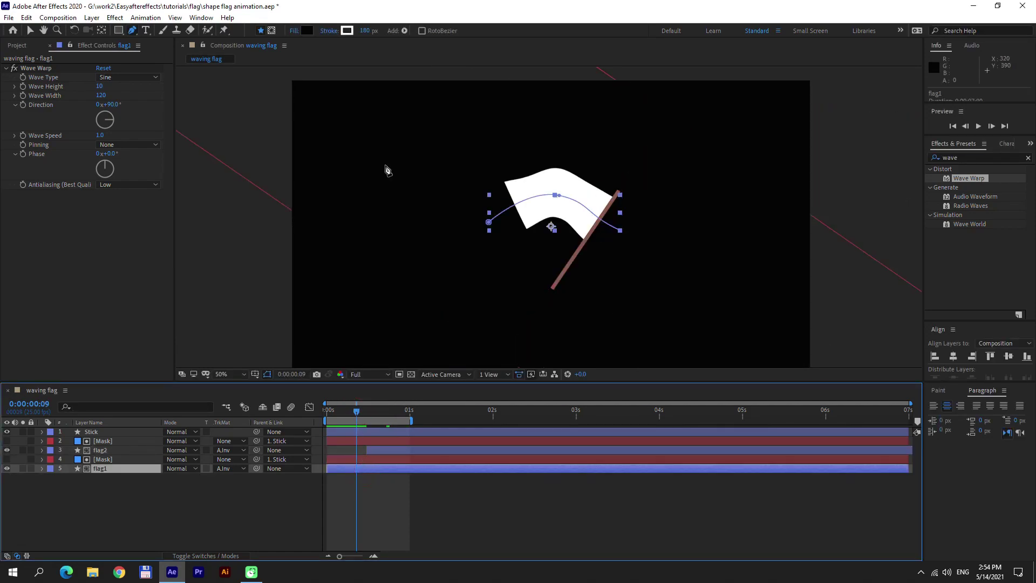
pyautogui.click(347, 31)
pyautogui.click(795, 281)
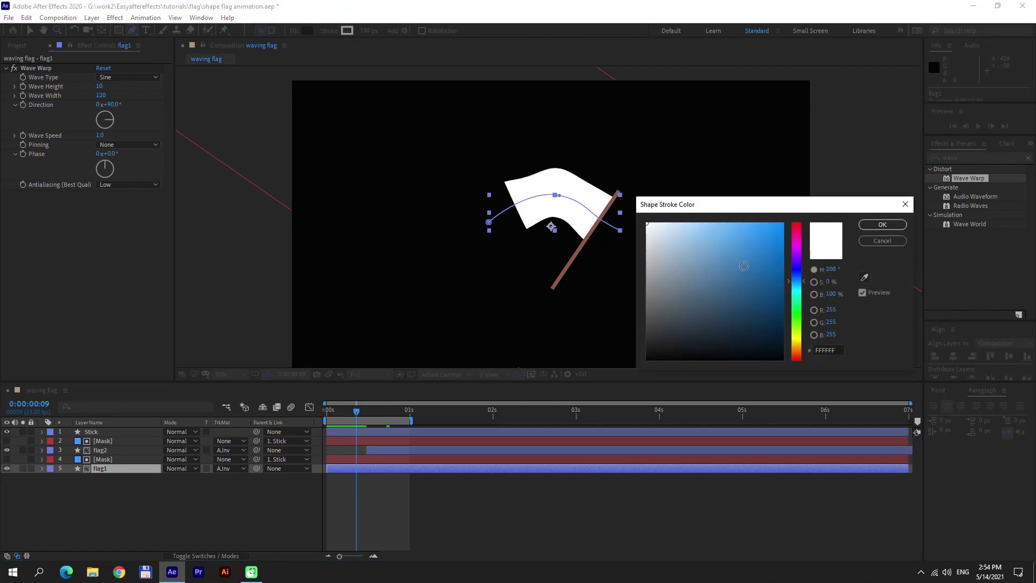
pyautogui.click(743, 326)
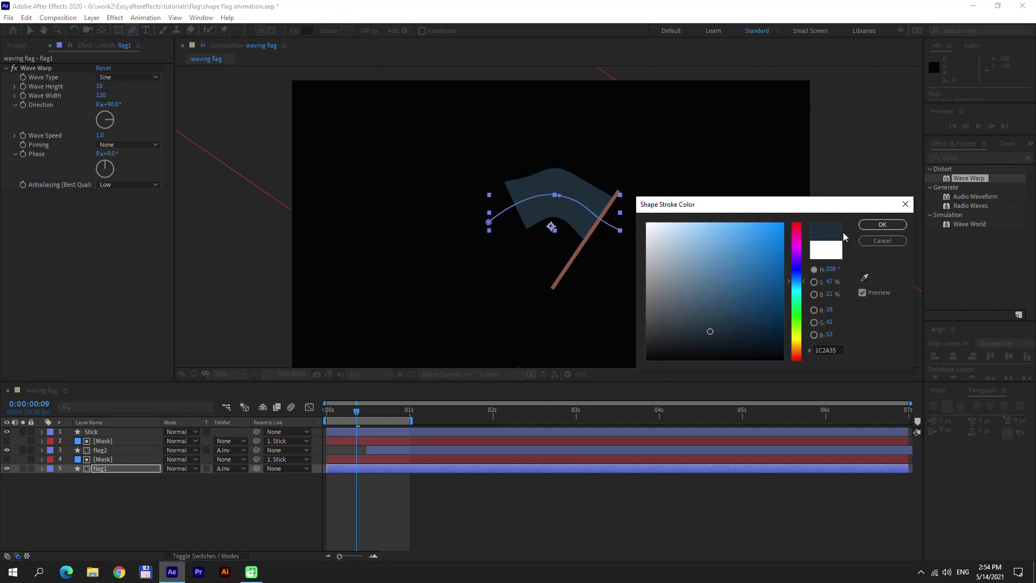
pyautogui.click(882, 224)
pyautogui.click(217, 517)
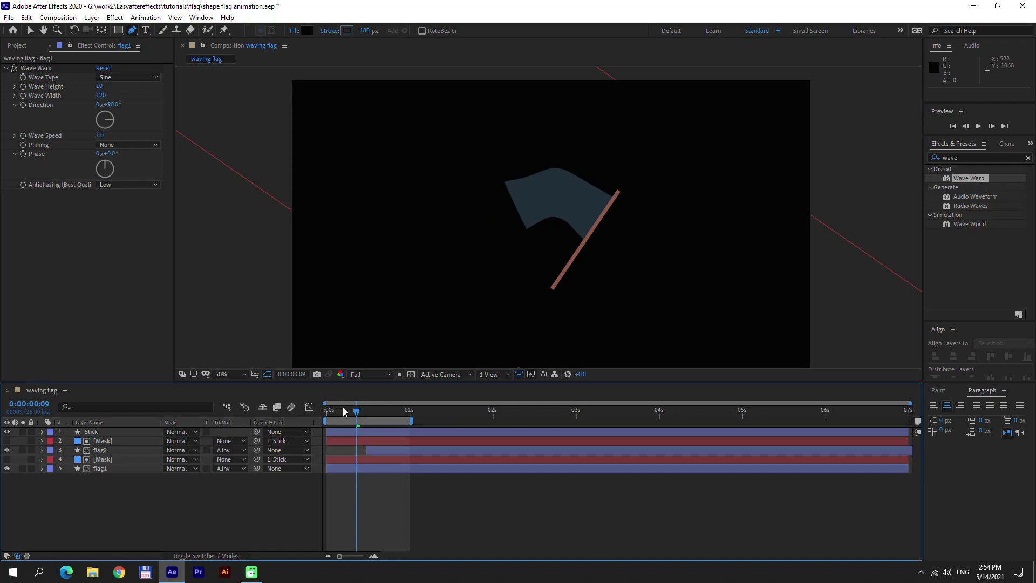
# Step: Go to 0:00:00:06, bring the stick's lower end into view at 100% magnification, and save the project
pyautogui.moveTo(355, 410); pyautogui.dragTo(347, 410)
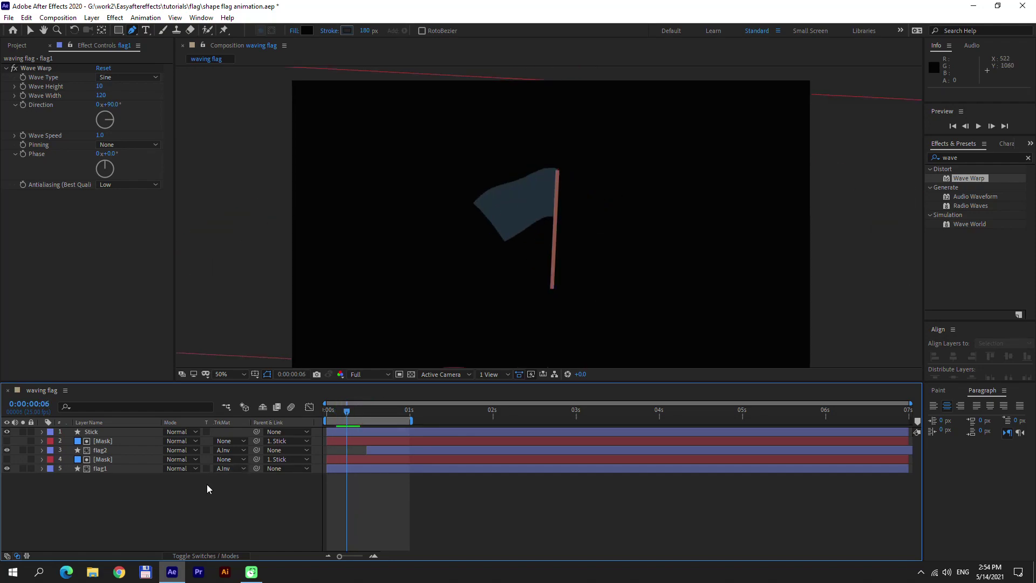
pyautogui.scroll(1, 538, 318)
pyautogui.moveTo(557, 308); pyautogui.dragTo(555, 251)
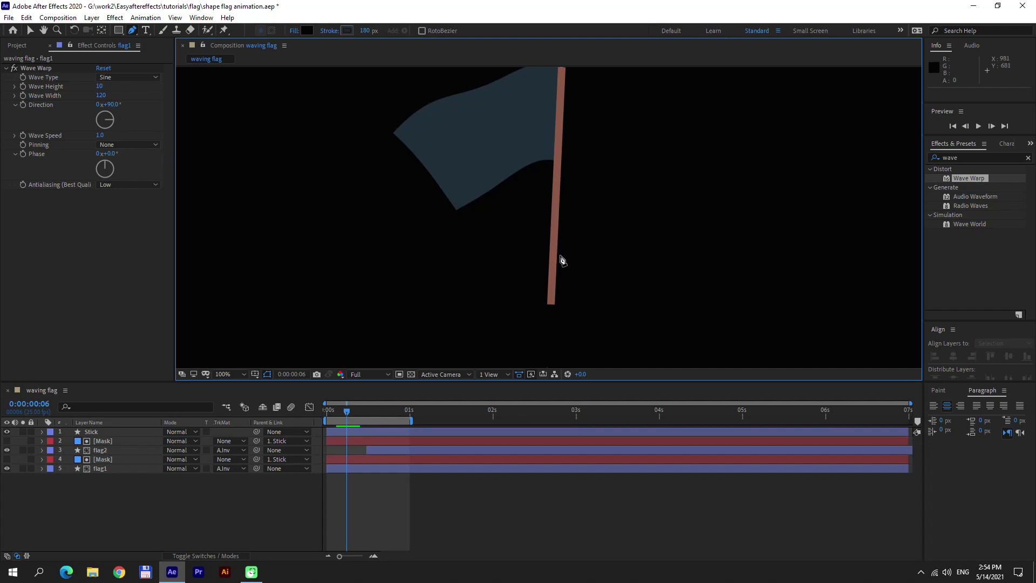
pyautogui.hotkey('ctrl', 's')
# Step: Create a new shape layer and add an ellipse path to it
pyautogui.click(92, 18)
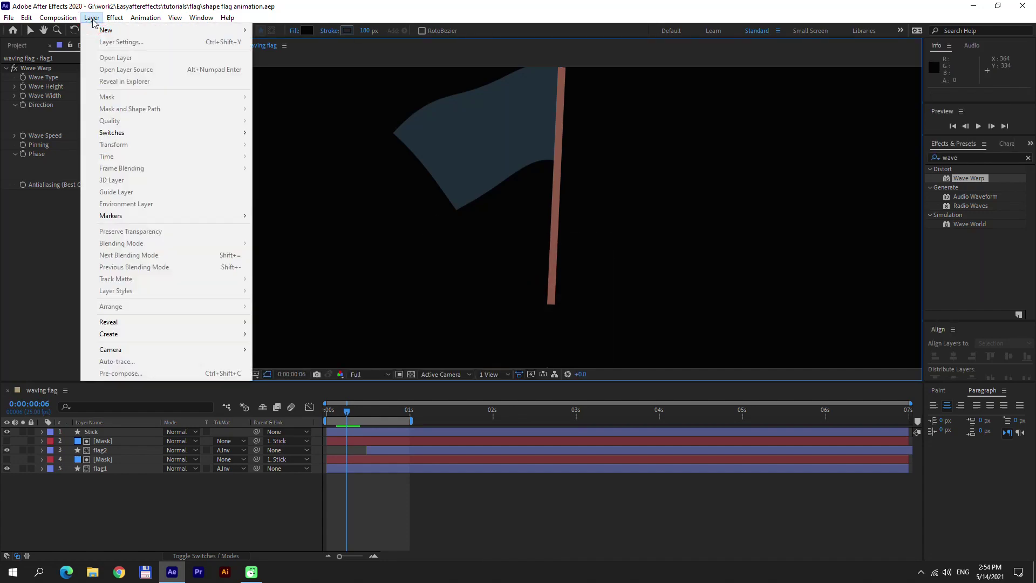
pyautogui.moveTo(108, 30)
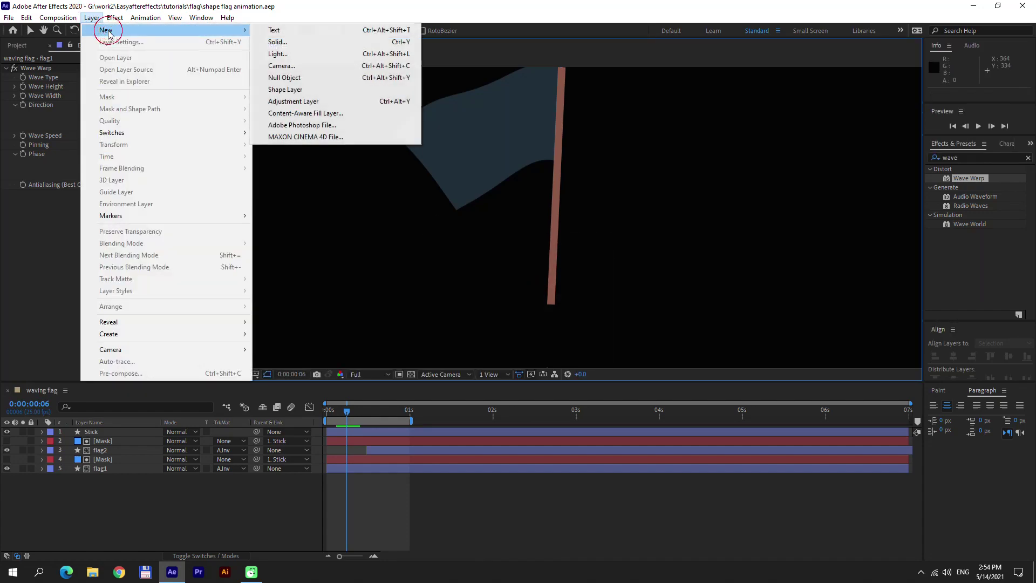
pyautogui.click(294, 89)
pyautogui.click(405, 31)
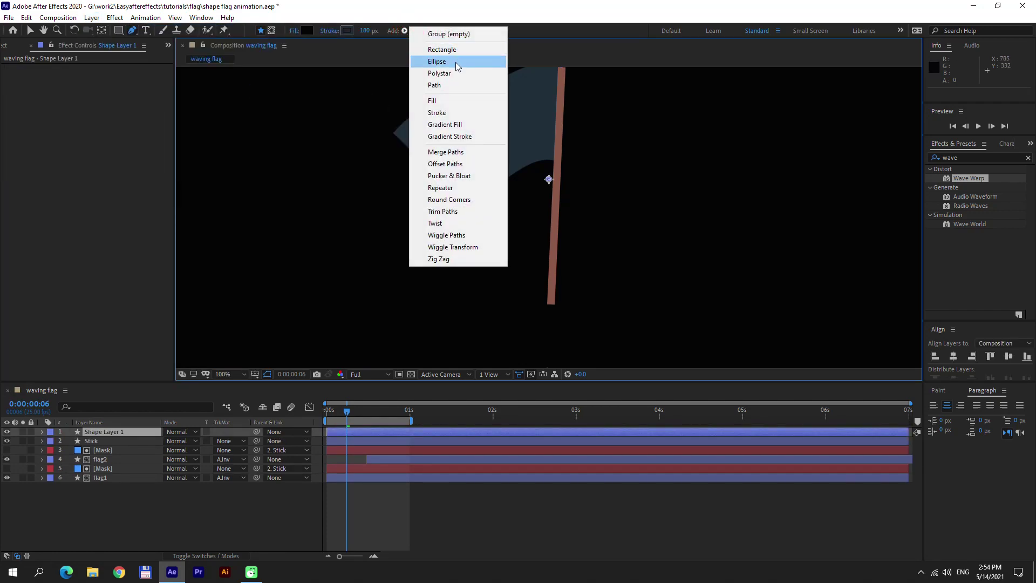
pyautogui.click(459, 58)
# Step: Add a fill to the ellipse and color it with the stick's brown, 895646, using the eyedropper
pyautogui.click(404, 31)
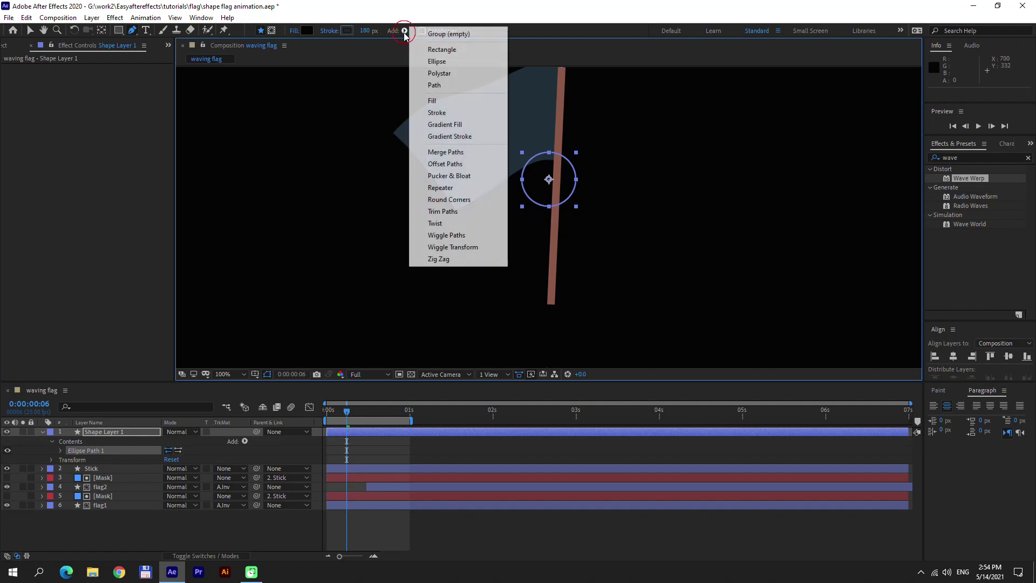
pyautogui.click(429, 99)
pyautogui.click(307, 31)
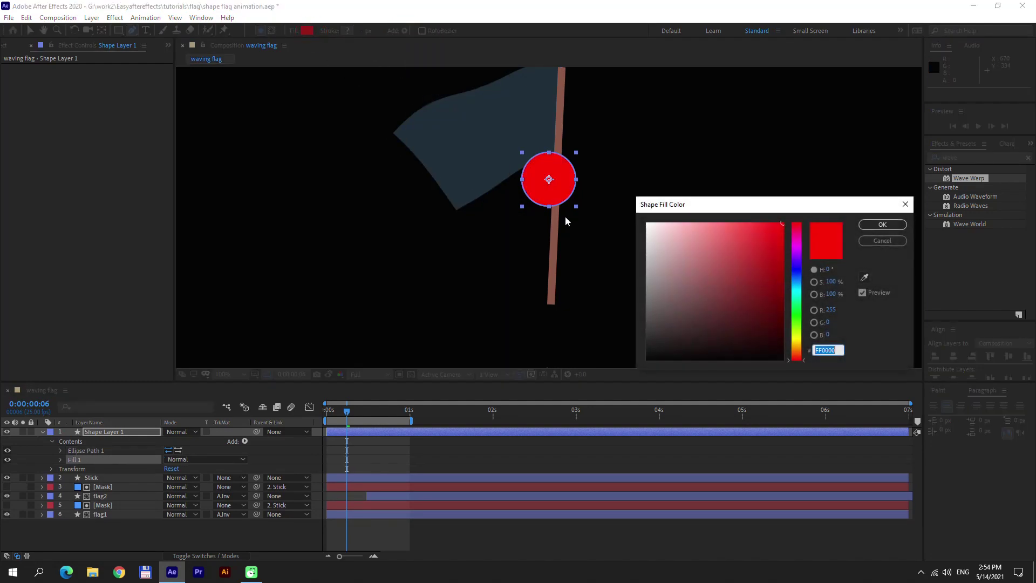
pyautogui.click(863, 279)
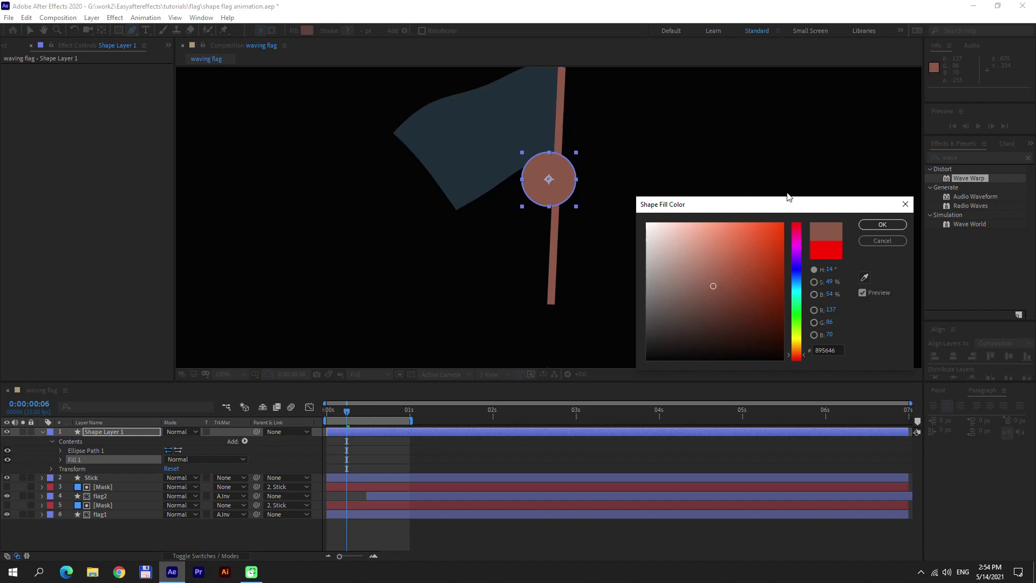
pyautogui.click(882, 224)
# Step: Move the circle onto the stick's lower end with the Selection tool and check the alignment at 0:00:00:10
pyautogui.click(33, 31)
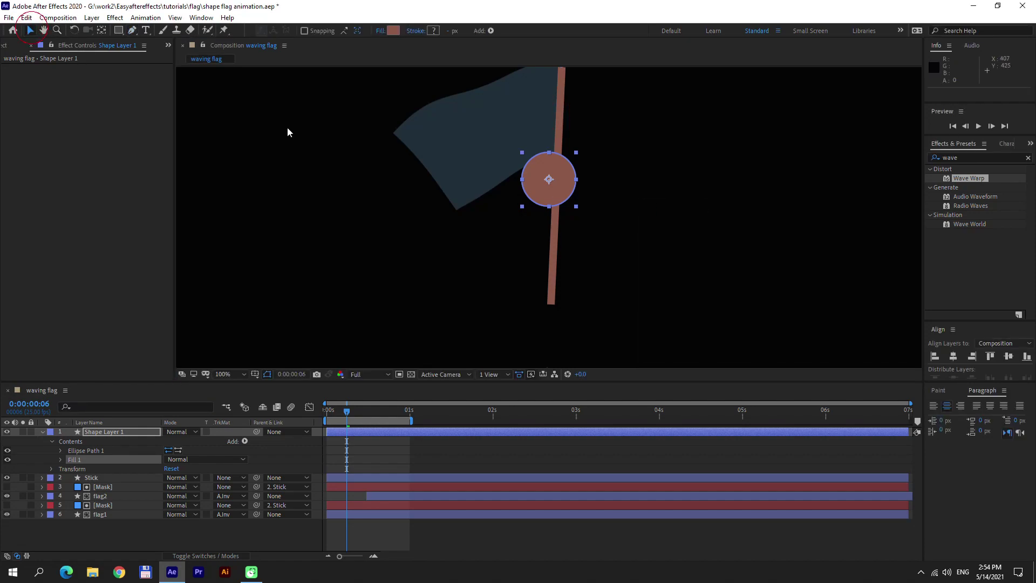
pyautogui.moveTo(546, 178); pyautogui.dragTo(554, 305)
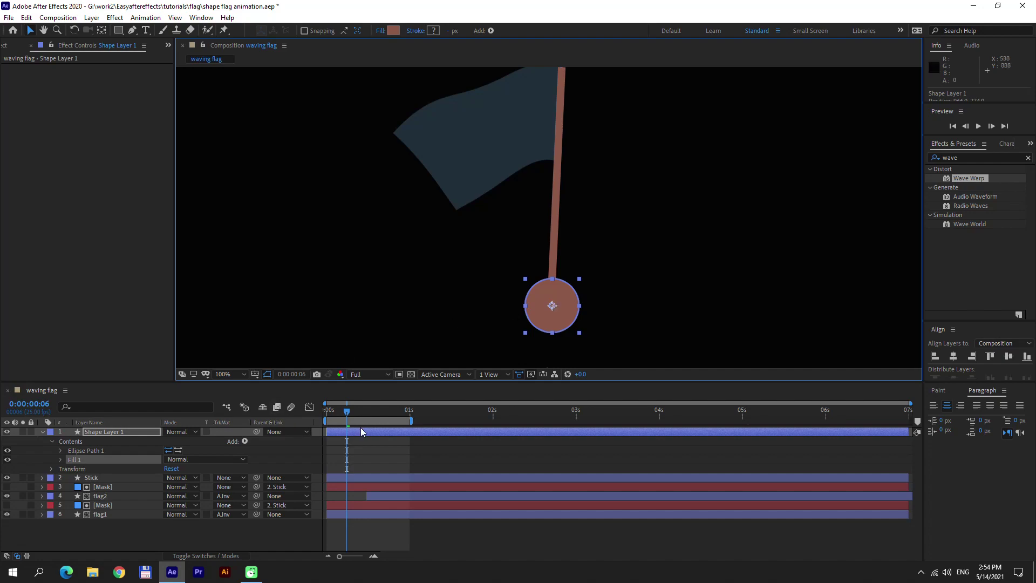
pyautogui.moveTo(347, 414)
pyautogui.mouseDown()
pyautogui.moveTo(326, 415)
pyautogui.moveTo(359, 414)
pyautogui.mouseUp()
# Step: Reveal the circle layer's scale and set it to 20%
pyautogui.press('s')
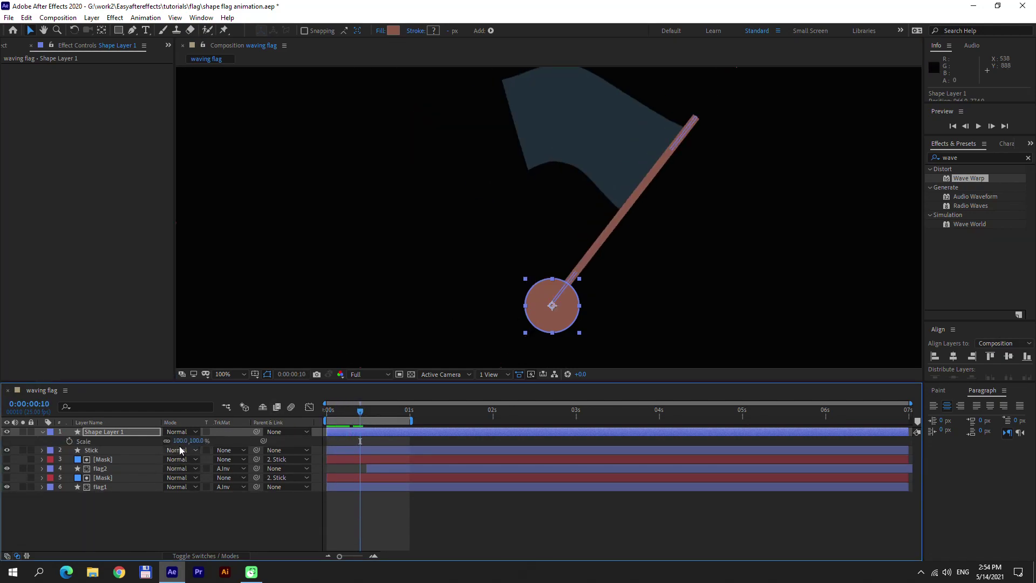
pyautogui.click(179, 442)
pyautogui.write('20')
pyautogui.press('Return')
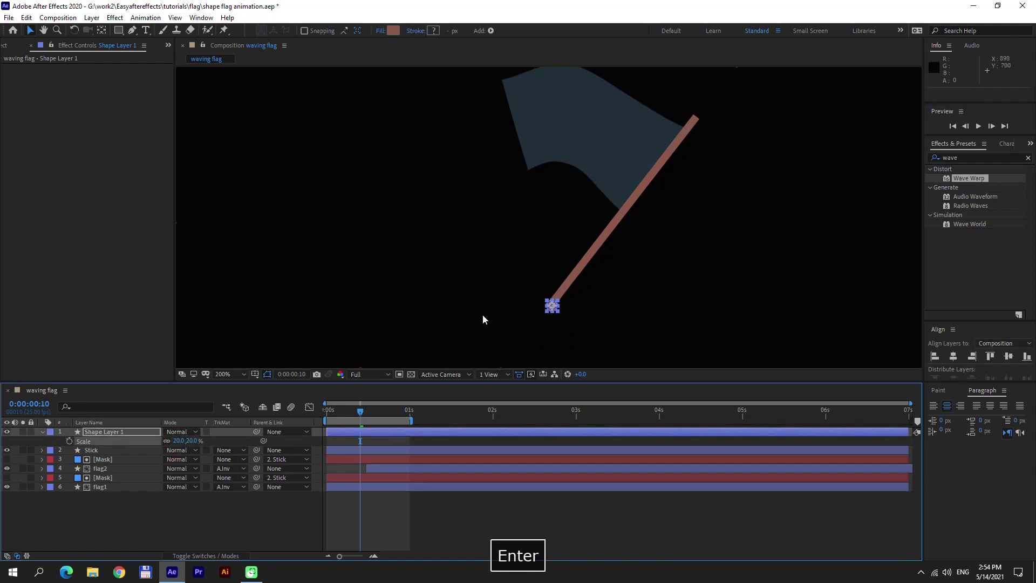
# Step: Set the circle's scale to 40% and align it with the stick's lower end
pyautogui.moveTo(551, 295); pyautogui.dragTo(504, 134)
pyautogui.click(186, 441)
pyautogui.write('40')
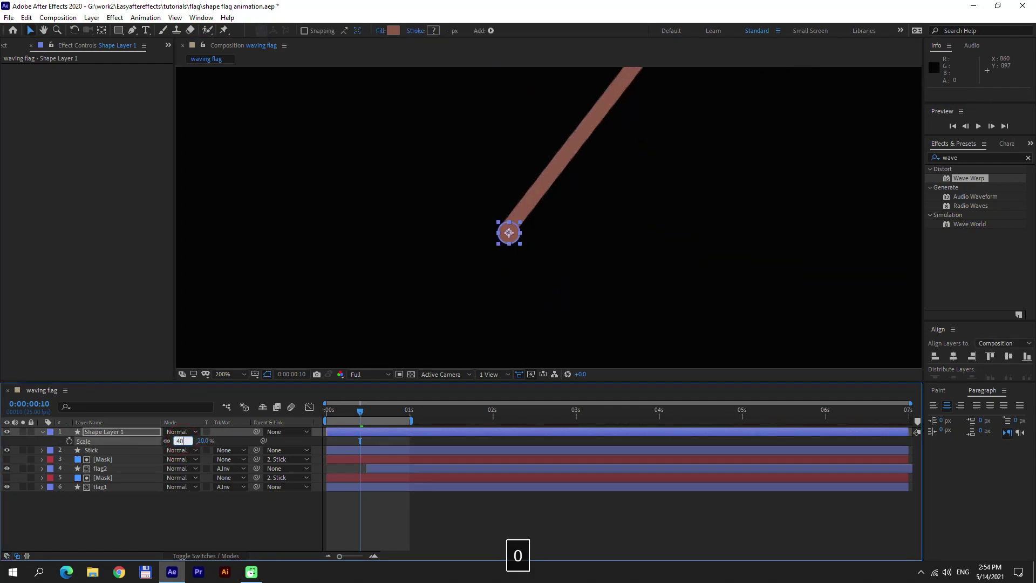
pyautogui.press('Return')
pyautogui.moveTo(501, 236)
pyautogui.mouseDown()
pyautogui.moveTo(448, 270)
pyautogui.moveTo(501, 237)
pyautogui.mouseUp()
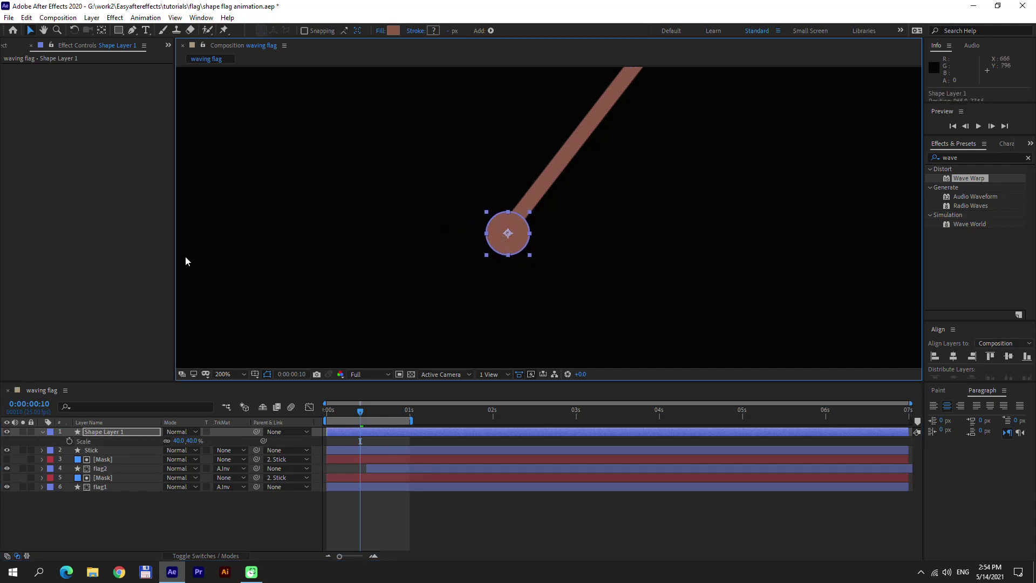
# Step: Draw a rectangular mask on the circle layer that keeps only the circle's upper half
pyautogui.click(118, 30)
pyautogui.scroll(1, 323, 162)
pyautogui.moveTo(342, 163)
pyautogui.mouseDown()
pyautogui.moveTo(370, 132)
pyautogui.moveTo(444, 198)
pyautogui.moveTo(557, 249)
pyautogui.moveTo(597, 238)
pyautogui.moveTo(599, 220)
pyautogui.mouseUp()
pyautogui.click(271, 32)
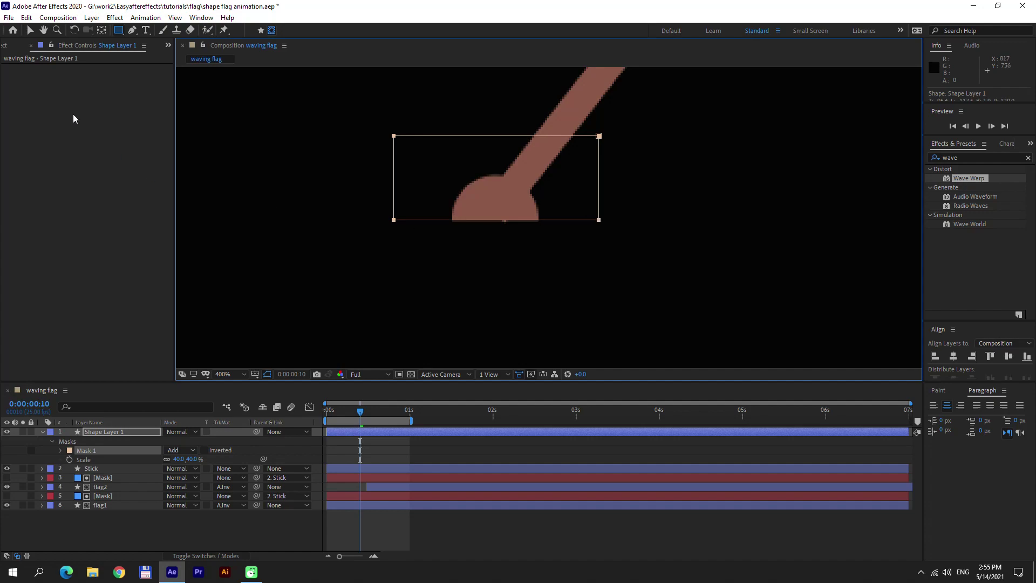
pyautogui.click(30, 30)
pyautogui.click(97, 422)
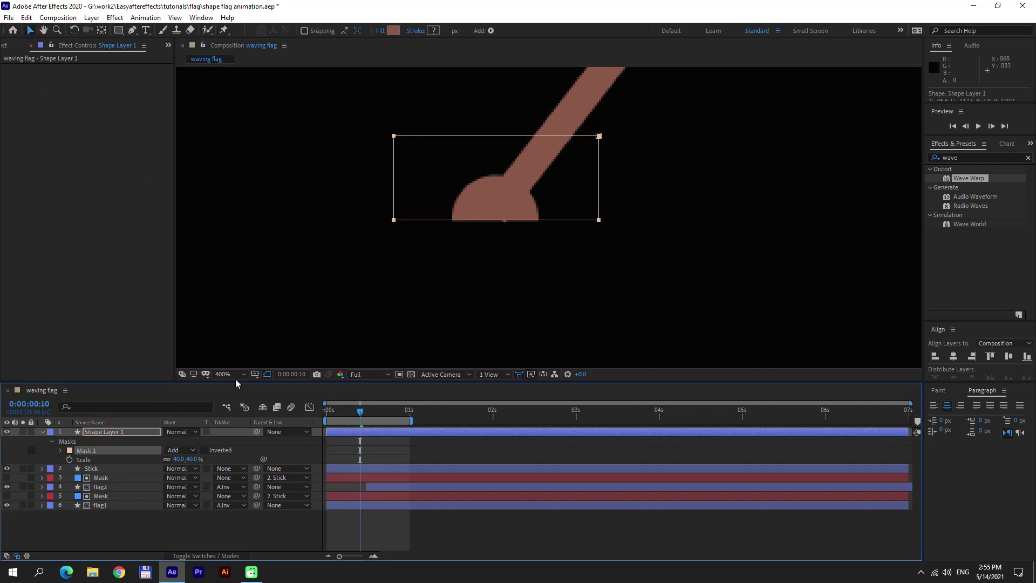
# Step: Move the half-circle base slightly down on the stick's end and preview the swing around it
pyautogui.click(118, 432)
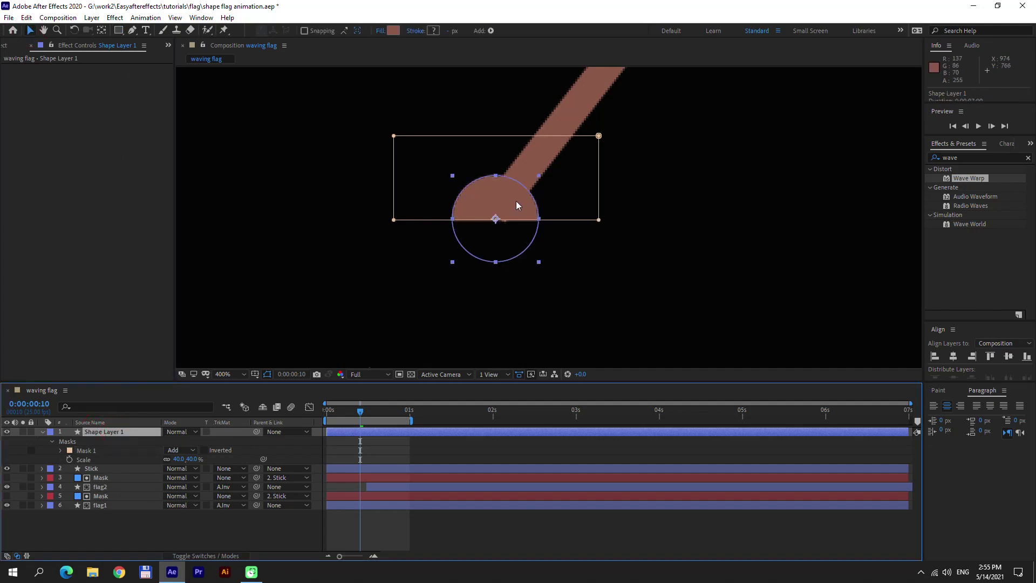
pyautogui.moveTo(516, 203); pyautogui.dragTo(516, 209)
pyautogui.moveTo(354, 412); pyautogui.dragTo(418, 431)
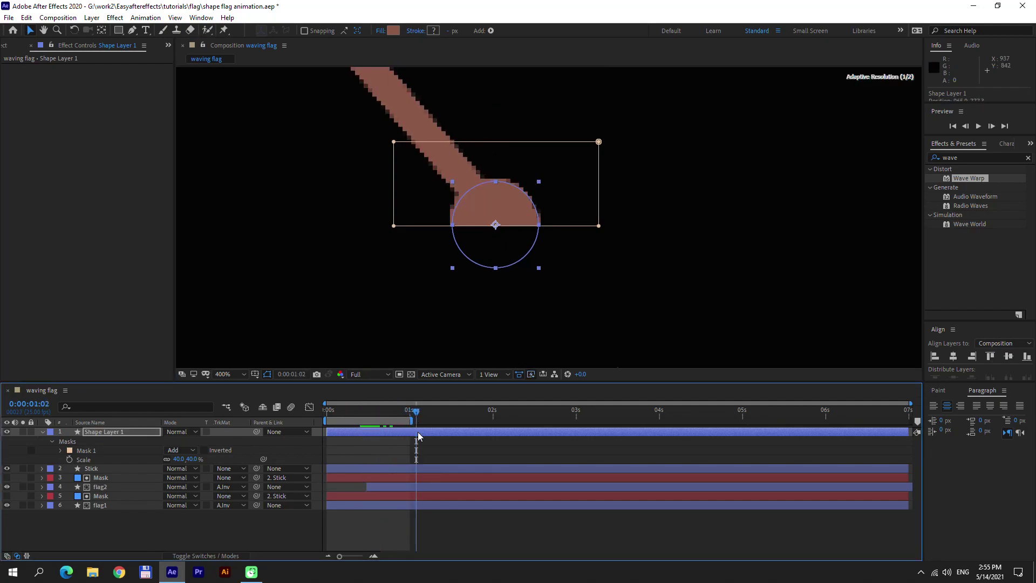
pyautogui.click(473, 446)
pyautogui.press('0')
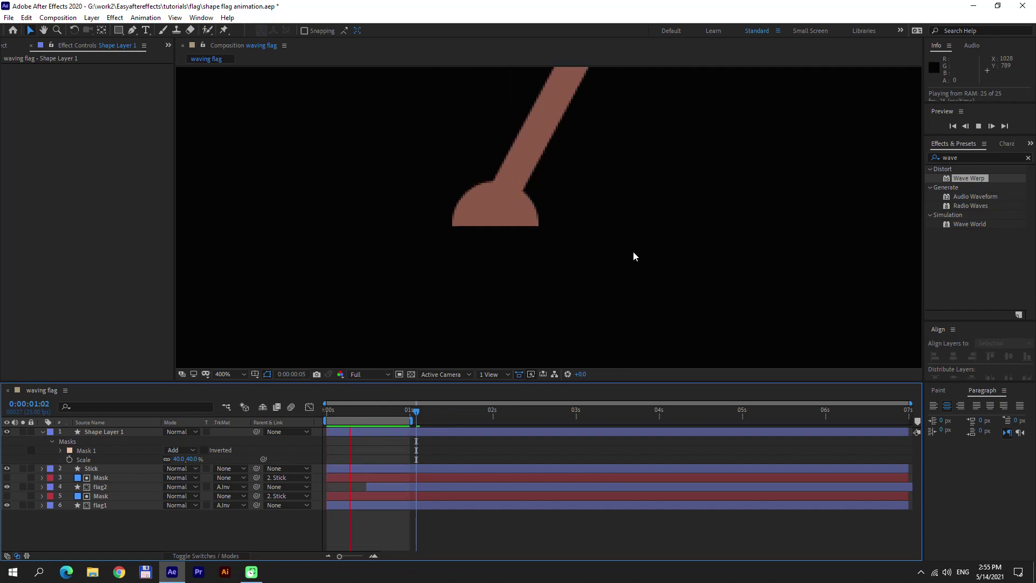
pyautogui.press('0')
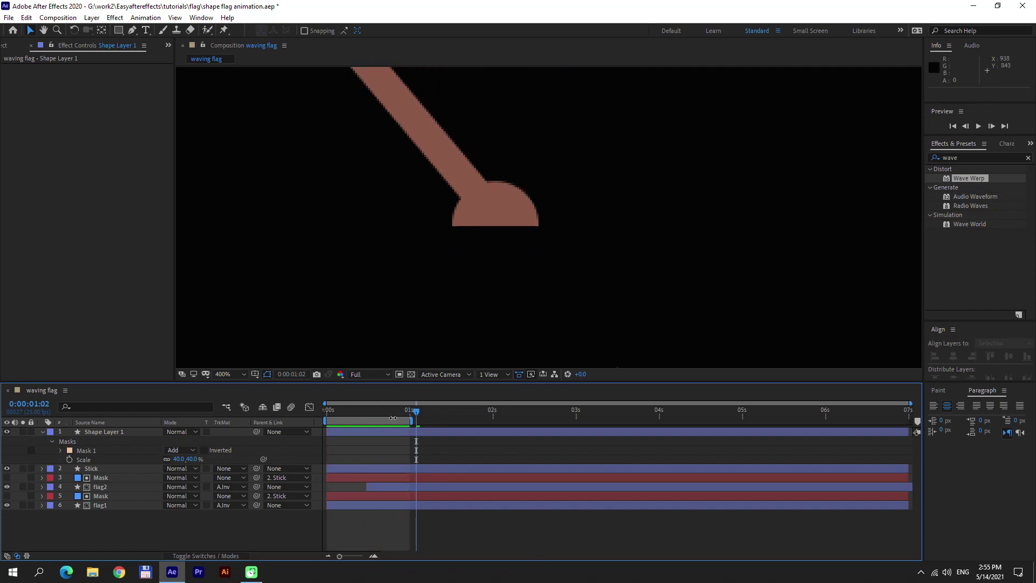
# Step: Try nudging the half-circle base one step left at 0:00:00:06, and move it back
pyautogui.moveTo(368, 416); pyautogui.dragTo(348, 417)
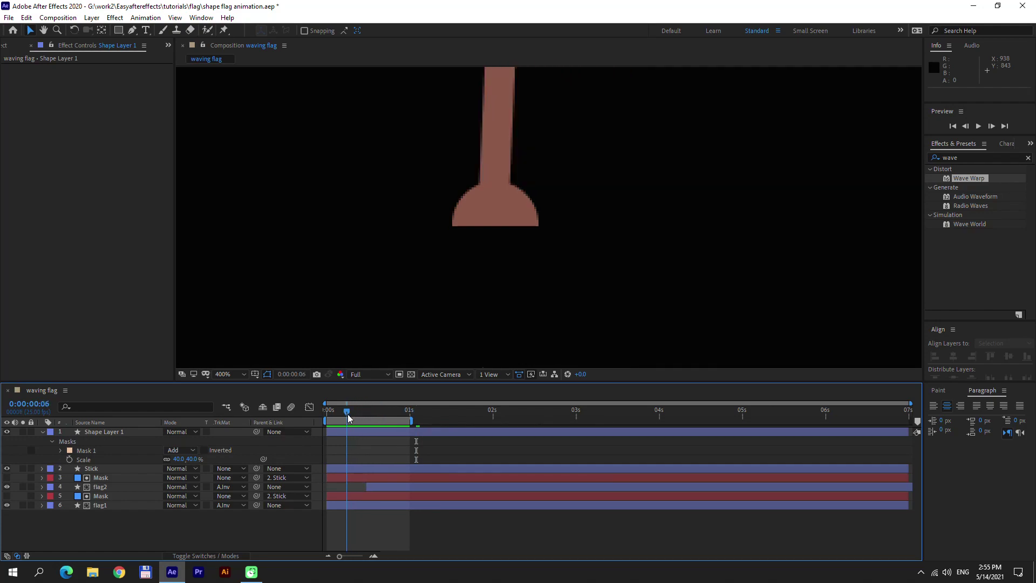
pyautogui.click(519, 231)
pyautogui.press('Left')
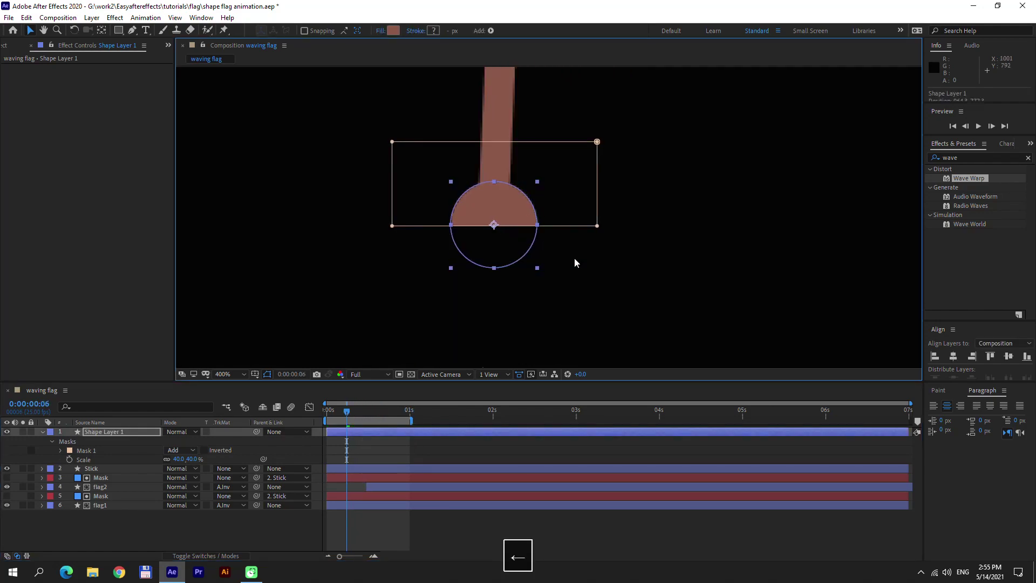
pyautogui.press('Right')
# Step: Collapse the base layer's properties, preview the whole flag animation, and examine the flag's attachment to the stick at 0:00:00:07
pyautogui.click(41, 432)
pyautogui.click(128, 509)
pyautogui.scroll(-2, 529, 227)
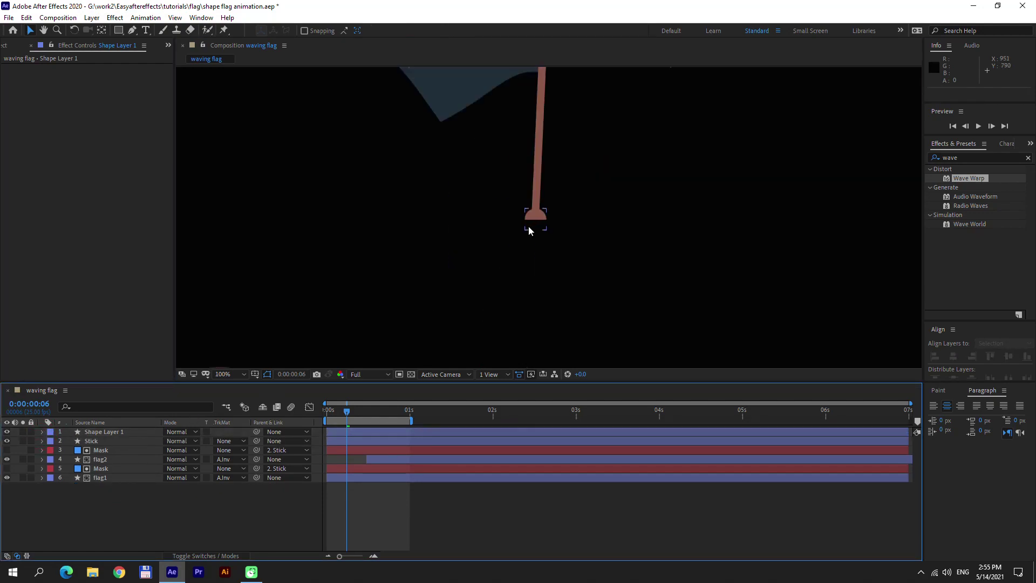
pyautogui.moveTo(604, 188); pyautogui.dragTo(629, 272)
pyautogui.scroll(-1, 583, 208)
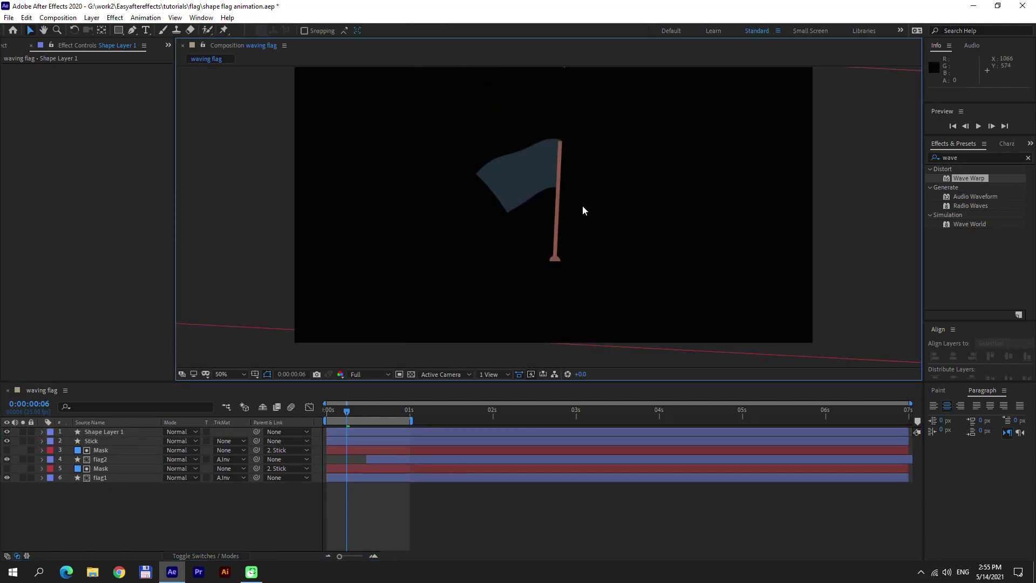
pyautogui.press('KP_0')
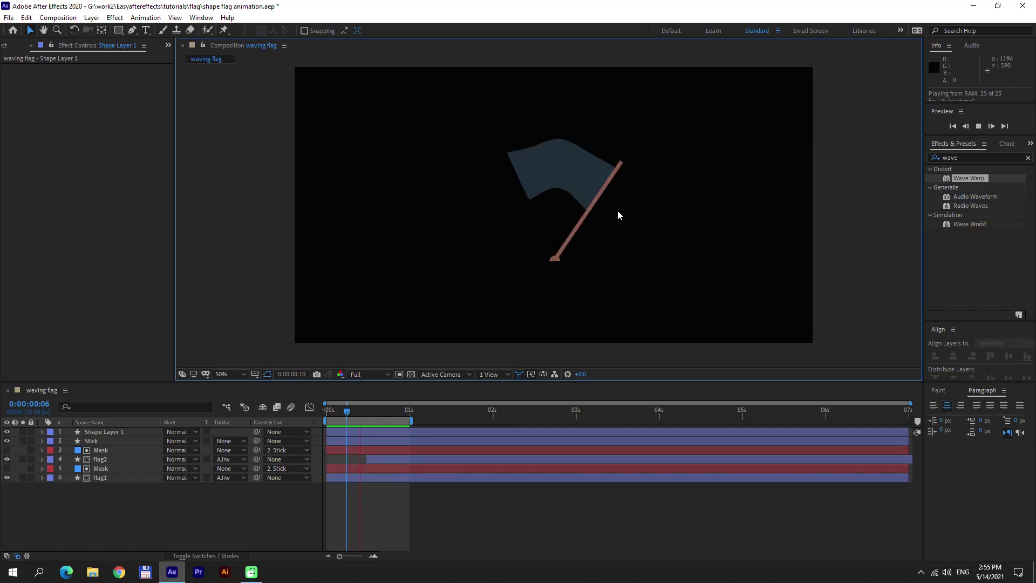
pyautogui.press('KP_0')
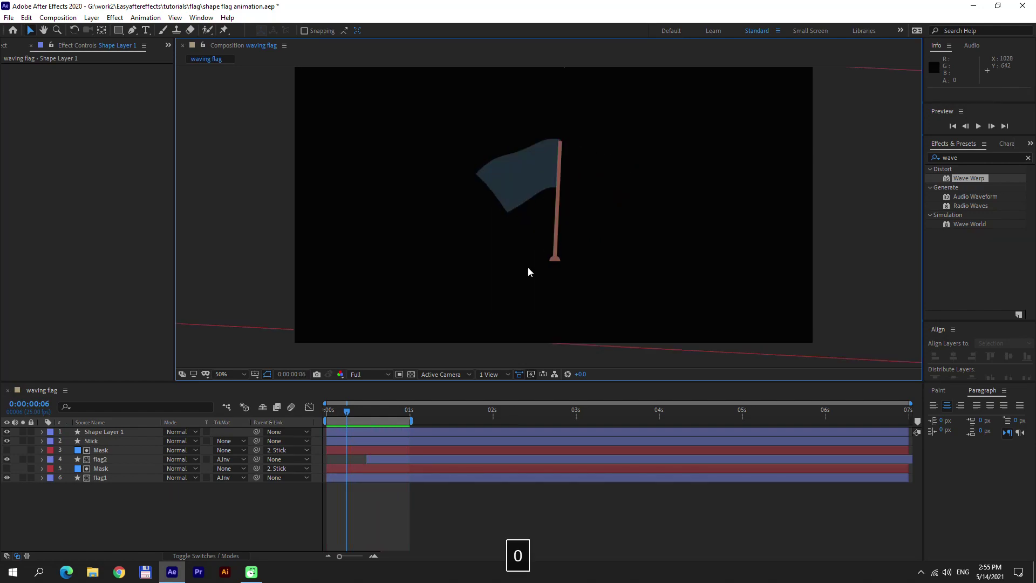
pyautogui.click(190, 509)
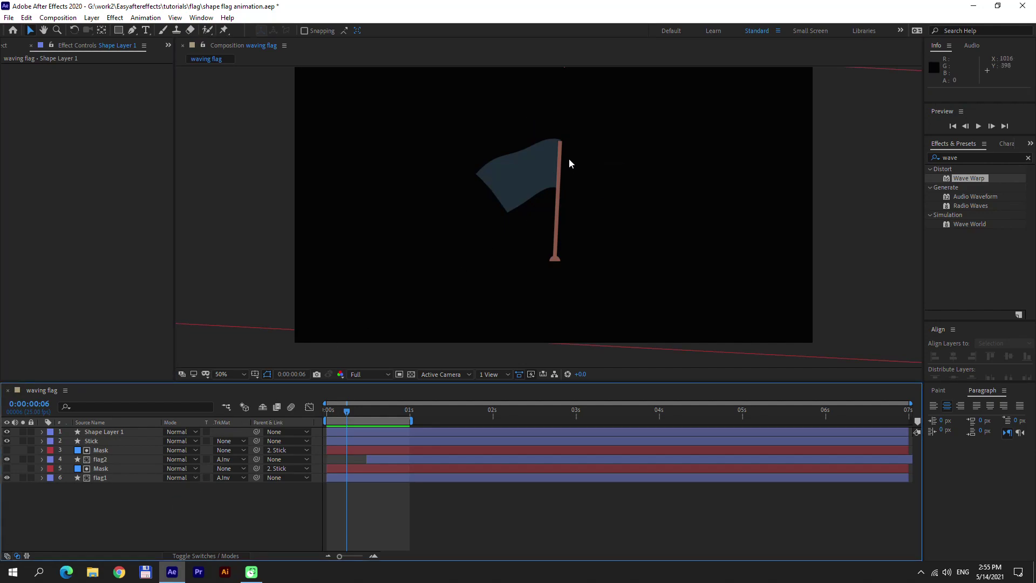
pyautogui.scroll(3, 569, 158)
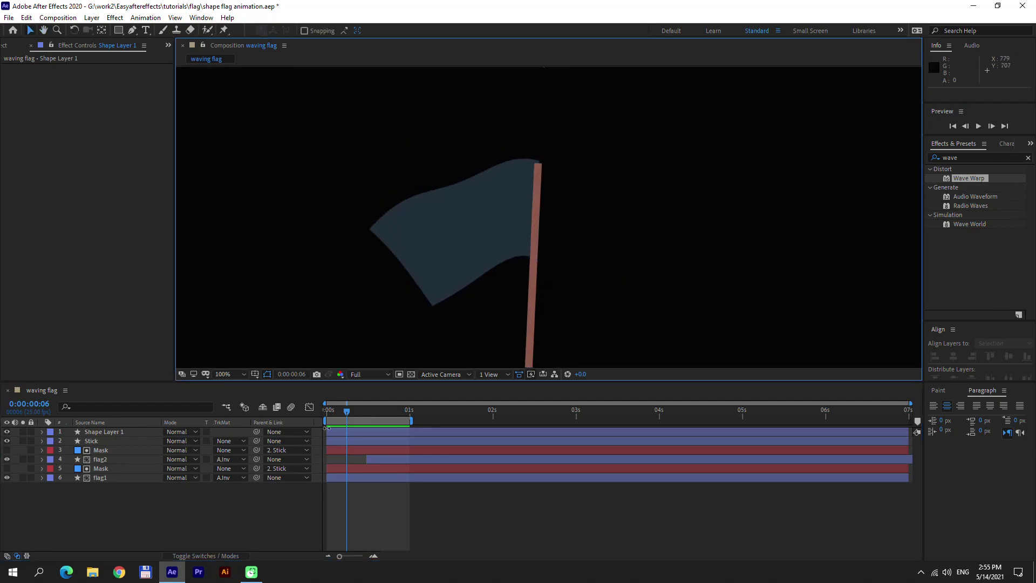
pyautogui.moveTo(341, 416)
pyautogui.mouseDown()
pyautogui.moveTo(325, 412)
pyautogui.moveTo(350, 412)
pyautogui.mouseUp()
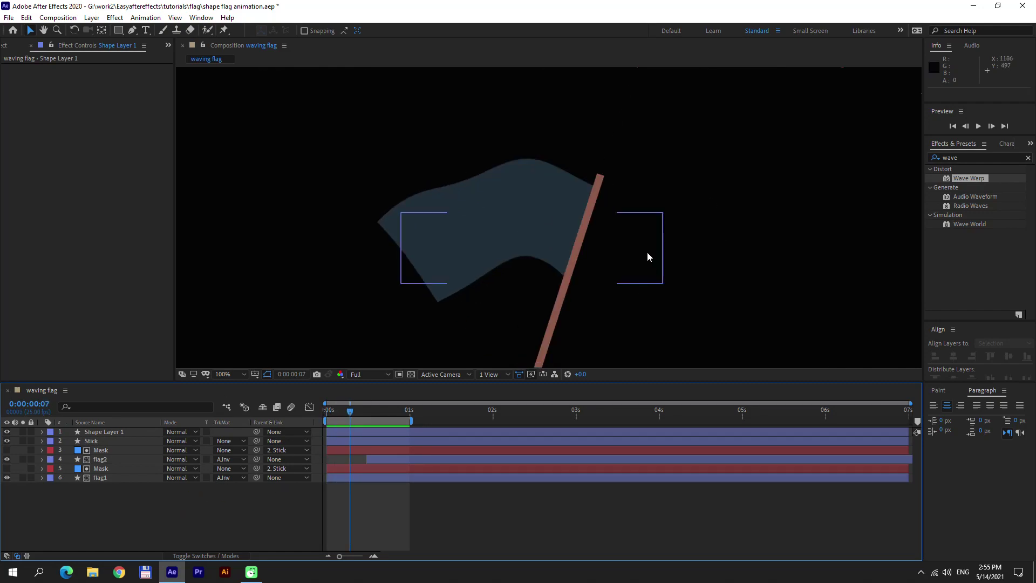
pyautogui.scroll(-3, 646, 252)
# Step: Create a new composition from the waving flag composition so that it is nested inside
pyautogui.click(84, 156)
pyautogui.click(8, 48)
pyautogui.click(109, 286)
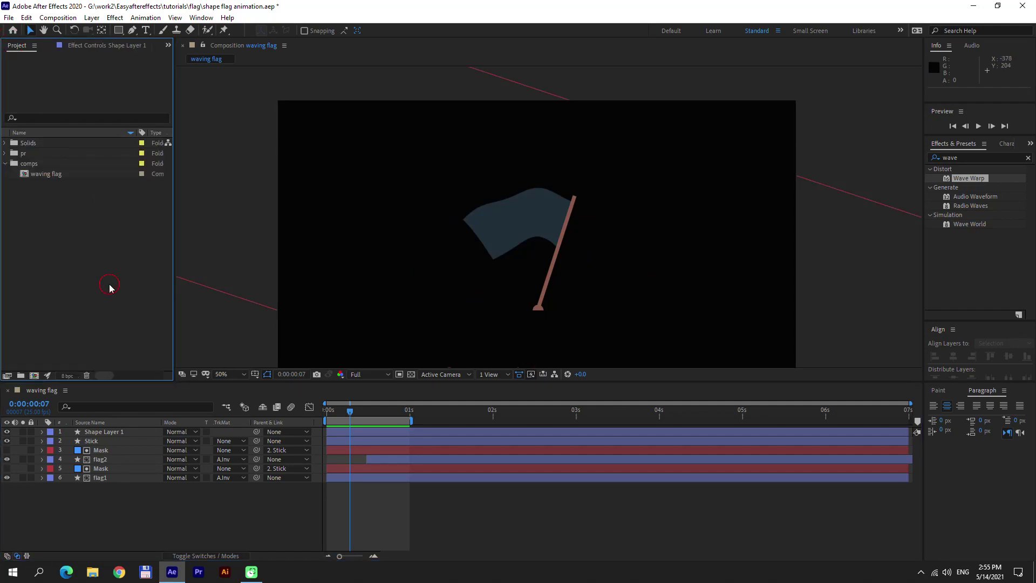
pyautogui.click(51, 175)
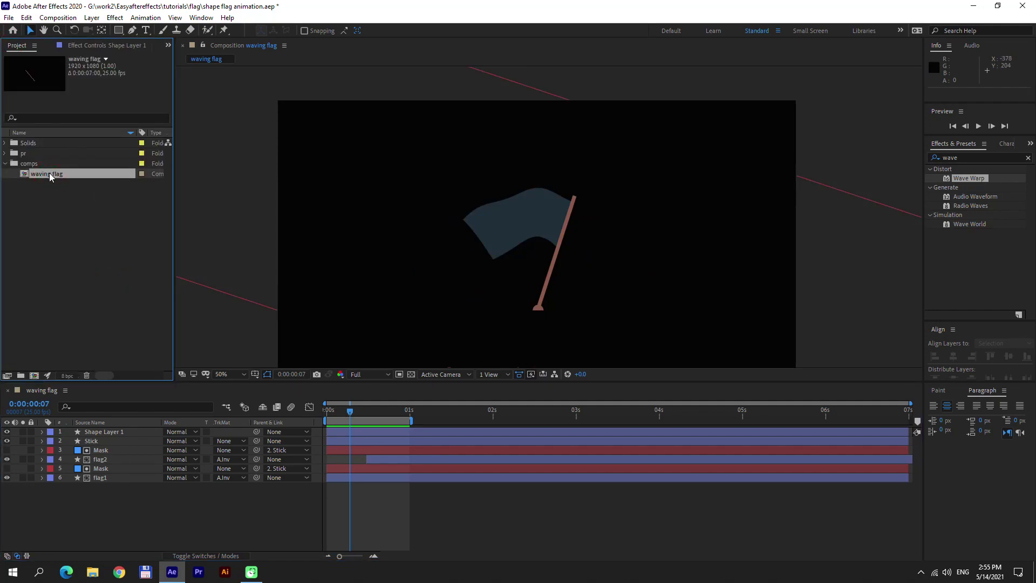
pyautogui.moveTo(50, 173); pyautogui.dragTo(34, 374)
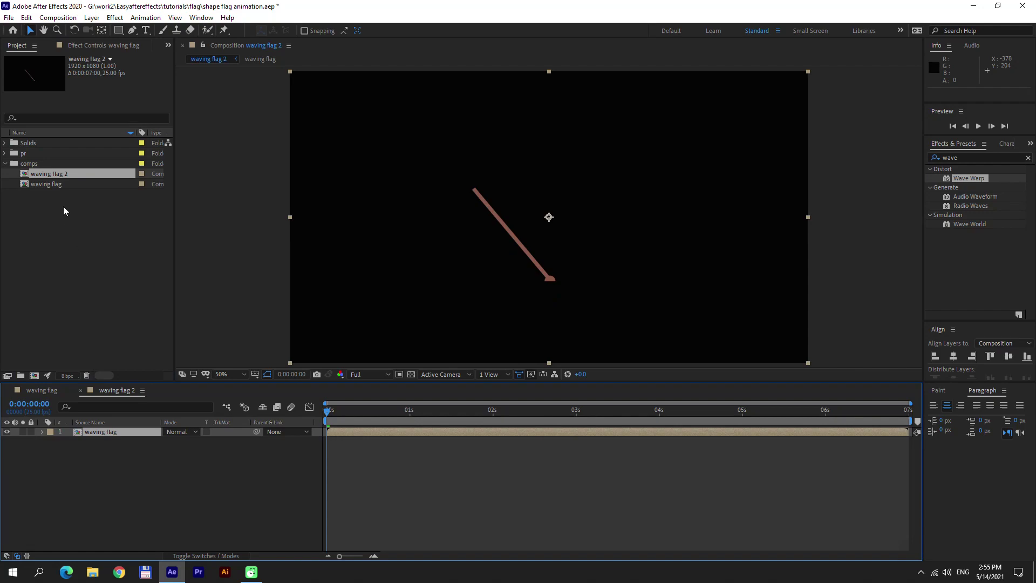
pyautogui.click(252, 474)
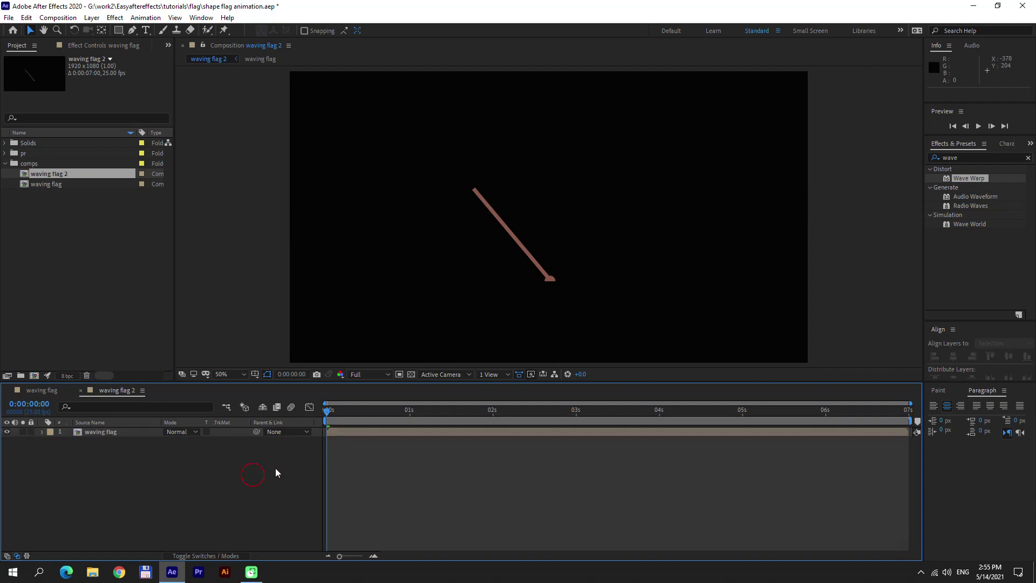
# Step: Check the nested flag against the transparency grid, hide the grid again, and preview the new composition
pyautogui.click(411, 375)
pyautogui.click(234, 491)
pyautogui.moveTo(329, 413); pyautogui.dragTo(370, 419)
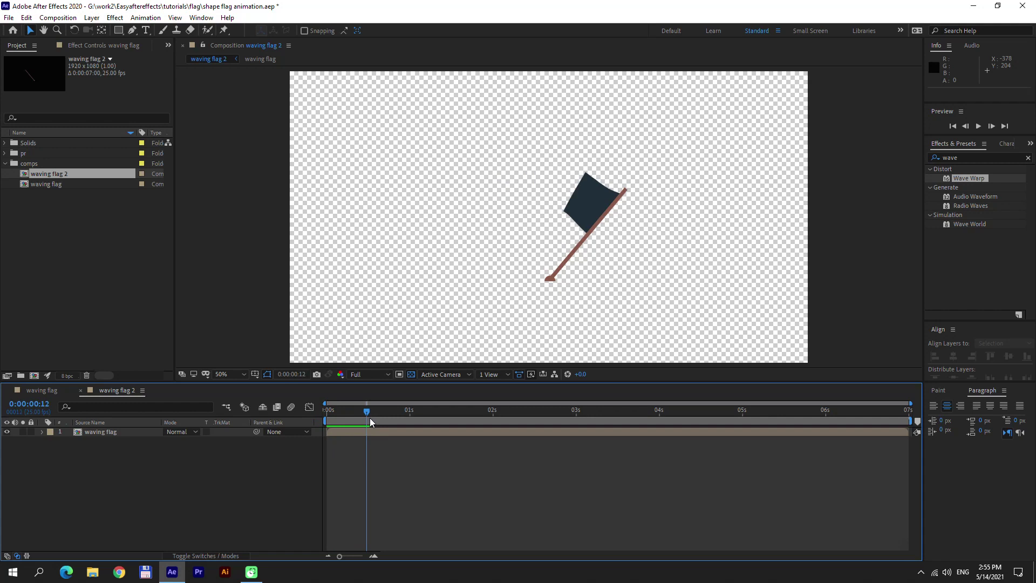
pyautogui.click(411, 374)
pyautogui.press('KP_0')
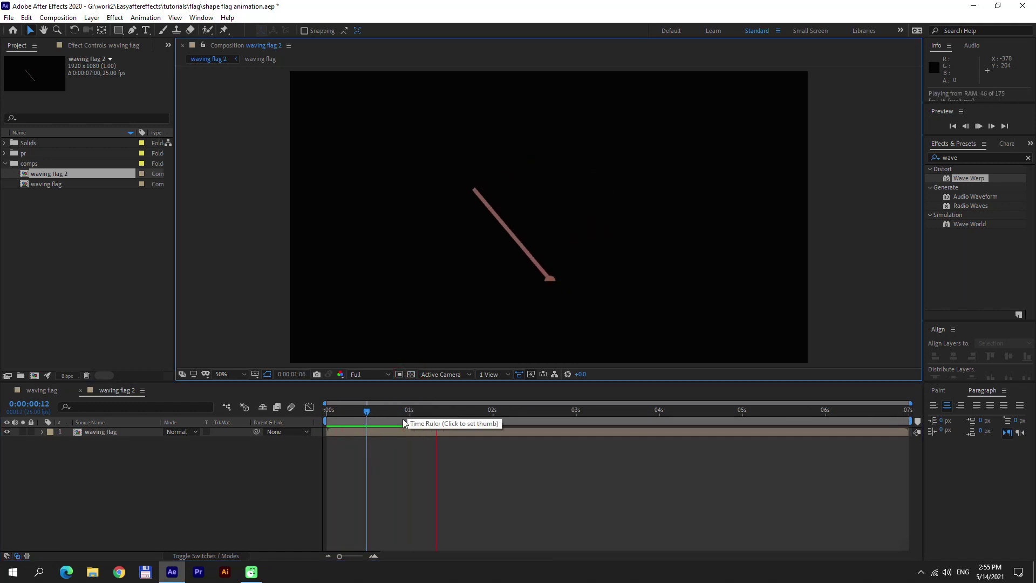
pyautogui.press('KP_0')
# Step: Enable time remapping on the nested waving flag layer and add a Time Remap keyframe at 0:00:01:00
pyautogui.click(403, 413)
pyautogui.moveTo(404, 414); pyautogui.dragTo(410, 419)
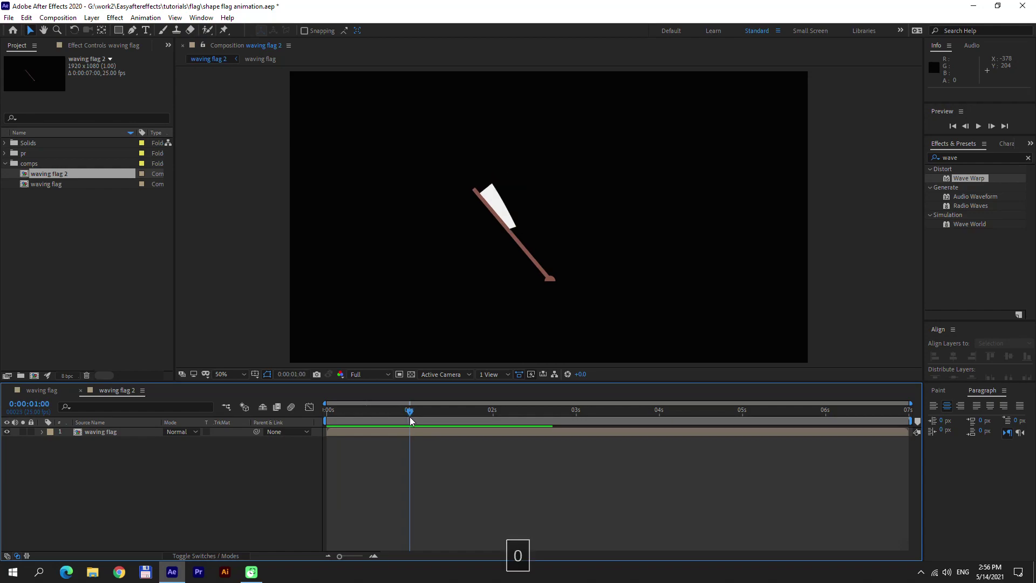
pyautogui.rightClick(415, 433)
pyautogui.moveTo(448, 184)
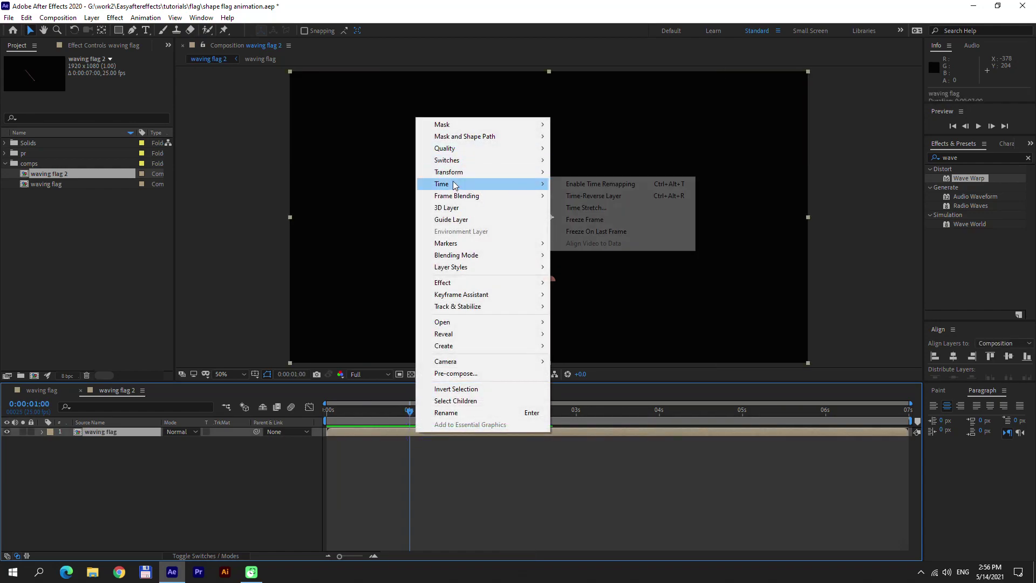
pyautogui.click(630, 184)
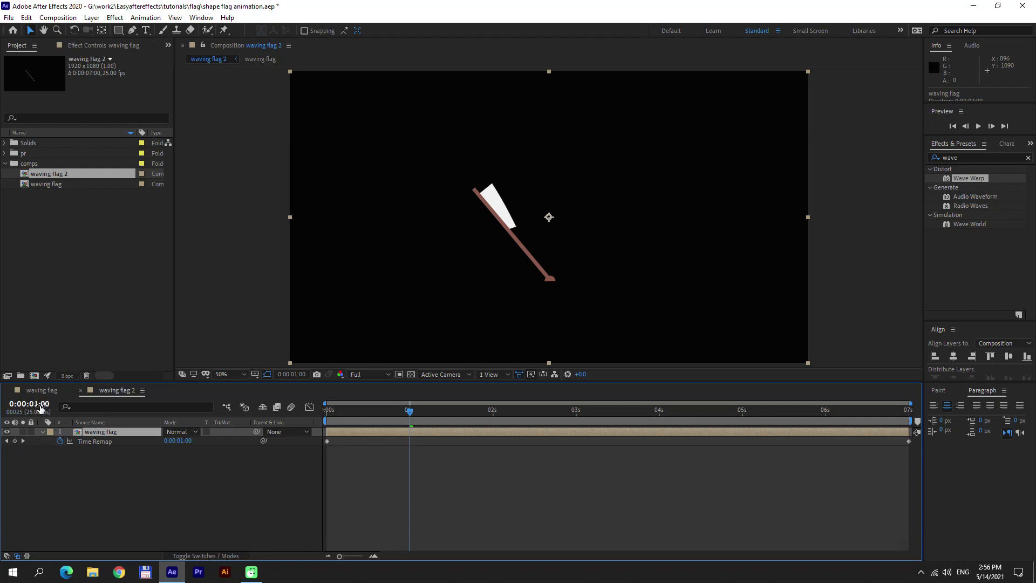
pyautogui.click(14, 440)
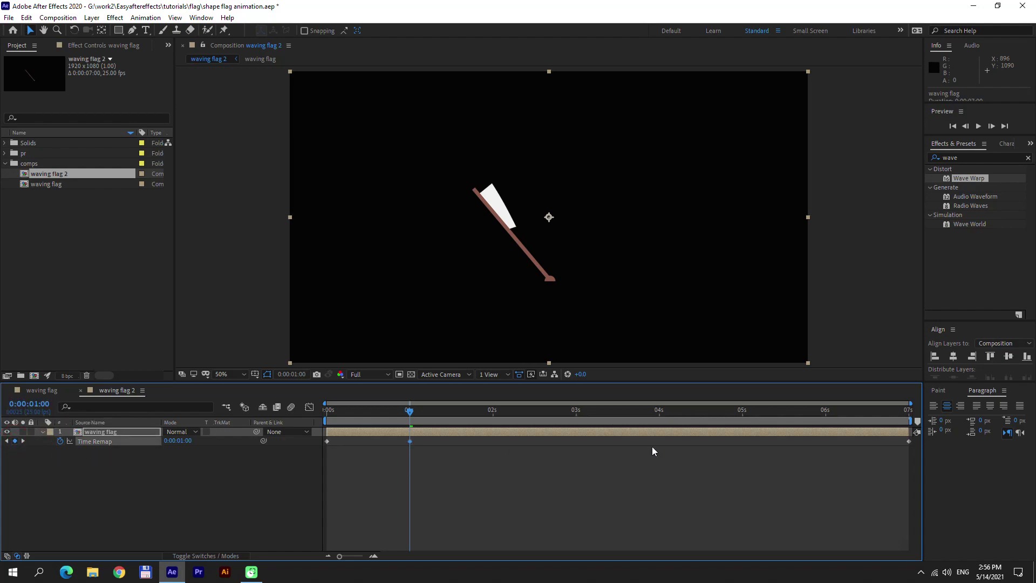
# Step: Delete the Time Remap keyframe at the end of the nested waving flag layer
pyautogui.moveTo(912, 446); pyautogui.dragTo(903, 440)
pyautogui.press('Delete')
pyautogui.click(413, 442)
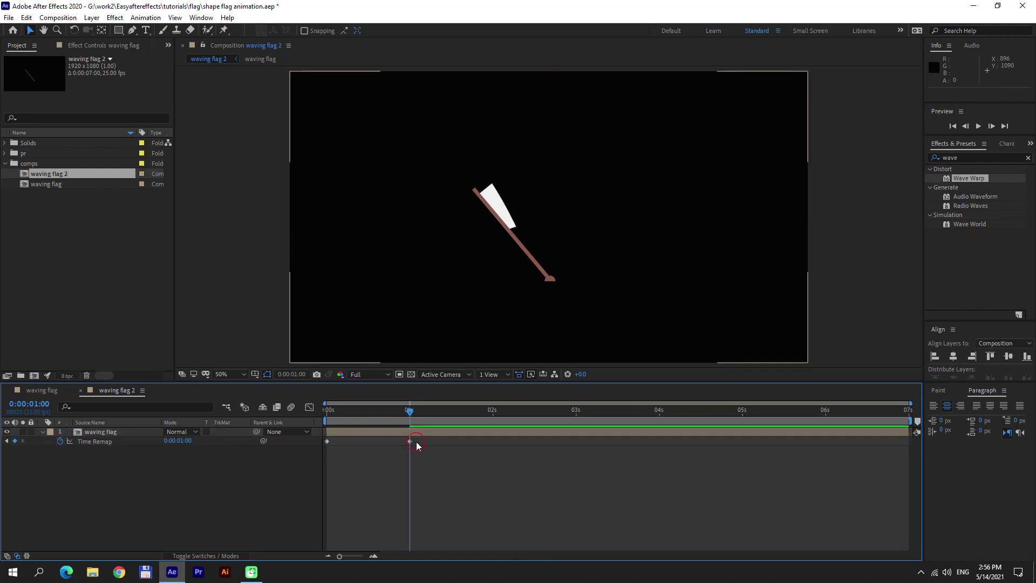
# Step: Add the expression loopOut() to the nested layer's Time Remap property
pyautogui.keyDown('alt'); pyautogui.click(60, 441); pyautogui.keyUp('alt')
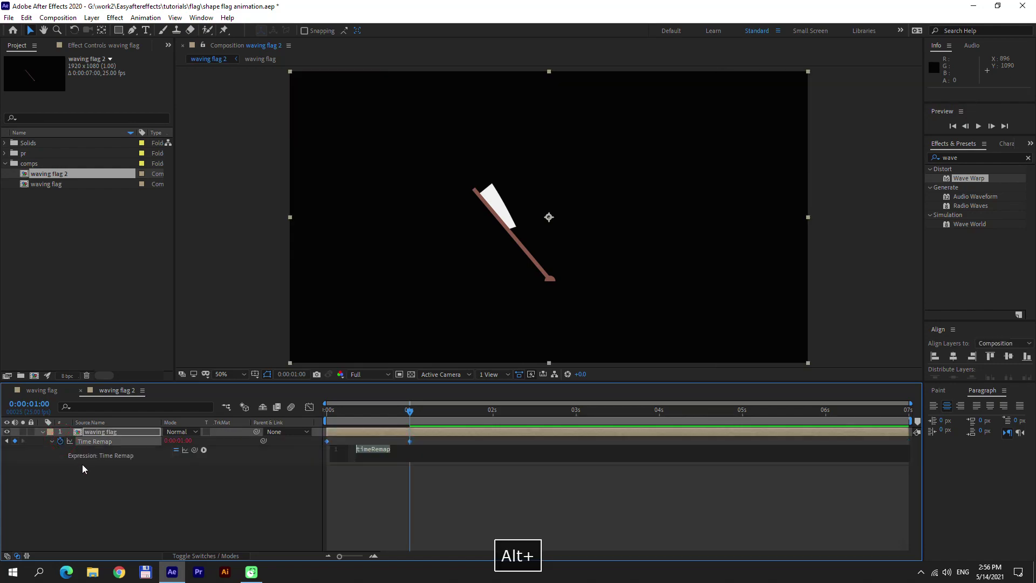
pyautogui.write('loop')
pyautogui.press('Down')
pyautogui.press('Down')
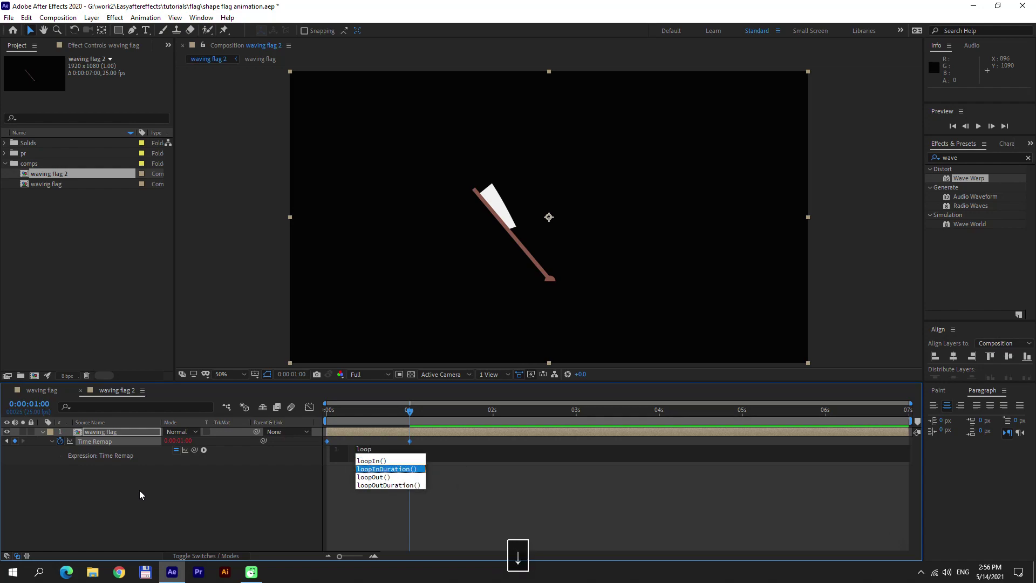
pyautogui.press('Return')
pyautogui.click(265, 507)
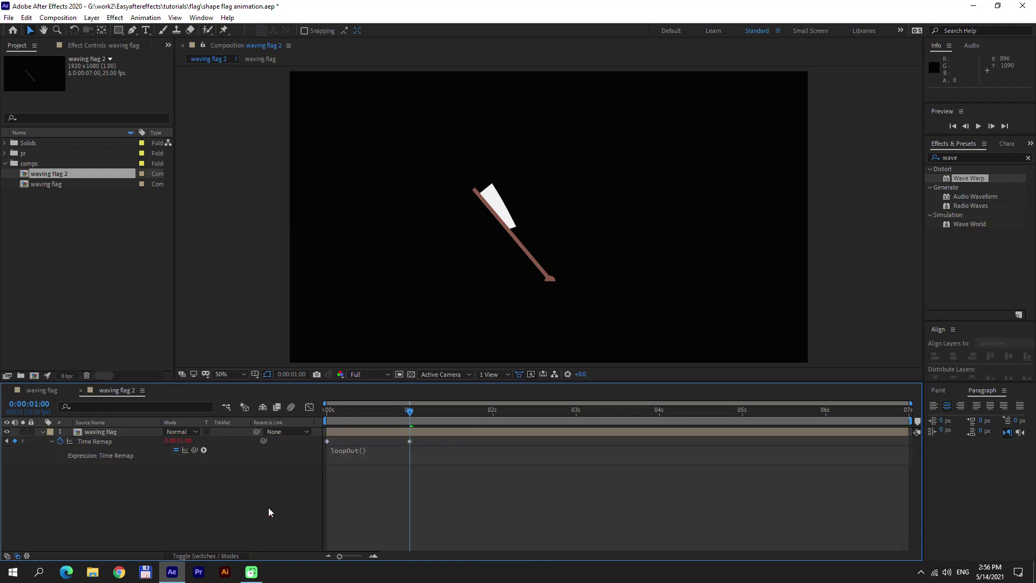
# Step: Preview the looped flag over the whole timeline, scrub to 0:00:04:08, and collapse the layer's properties
pyautogui.press('KP_0')
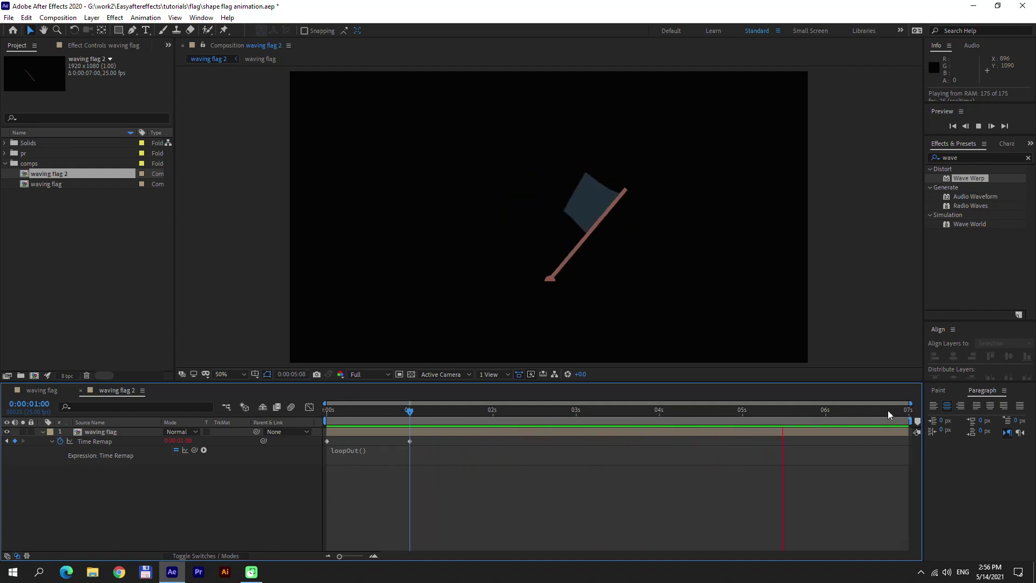
pyautogui.moveTo(874, 415); pyautogui.dragTo(686, 417)
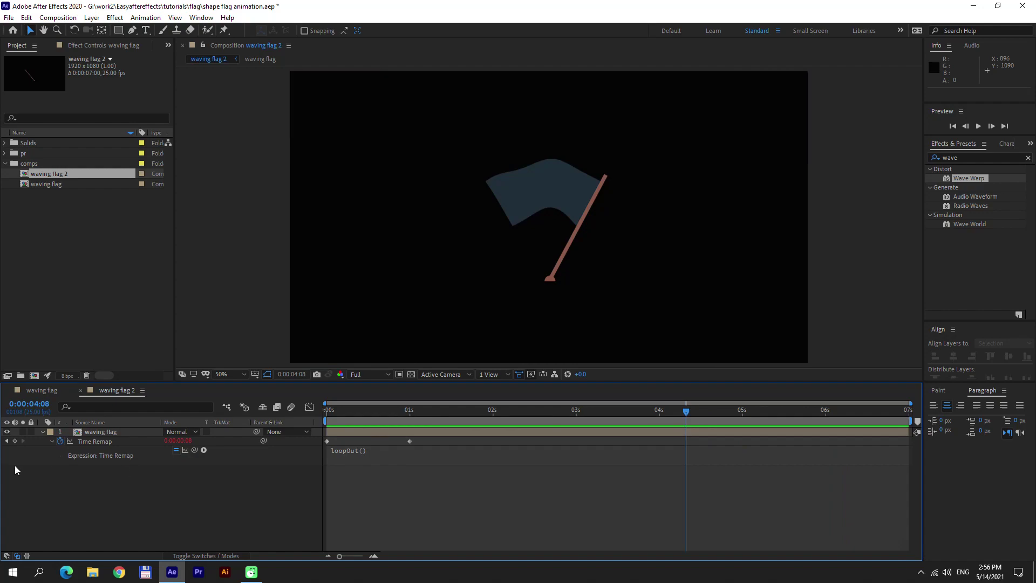
pyautogui.click(41, 431)
# Step: Add a 1920 x 1080 solid named bg and place it beneath the waving flag layer
pyautogui.click(91, 18)
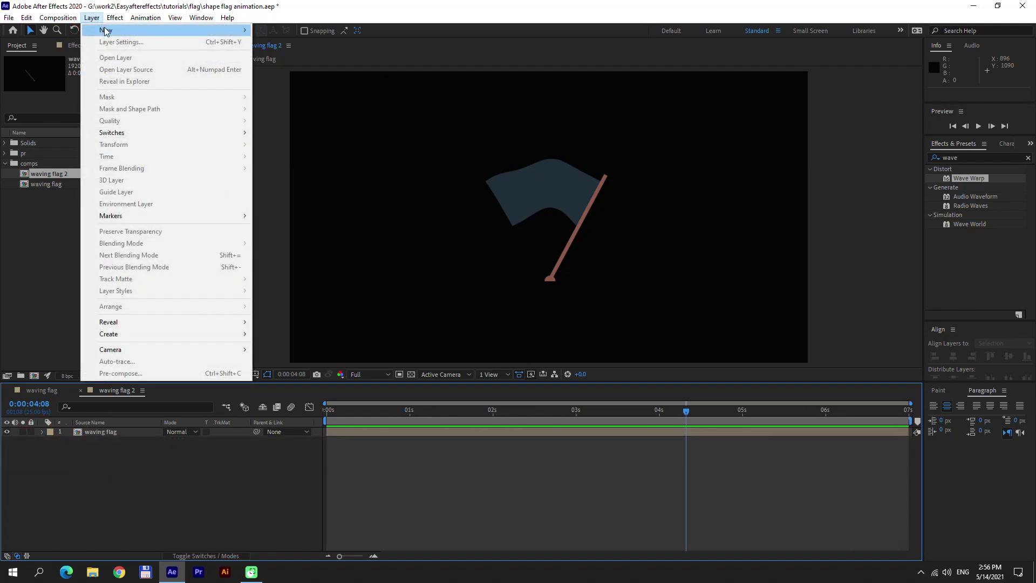
pyautogui.moveTo(232, 32)
pyautogui.click(286, 43)
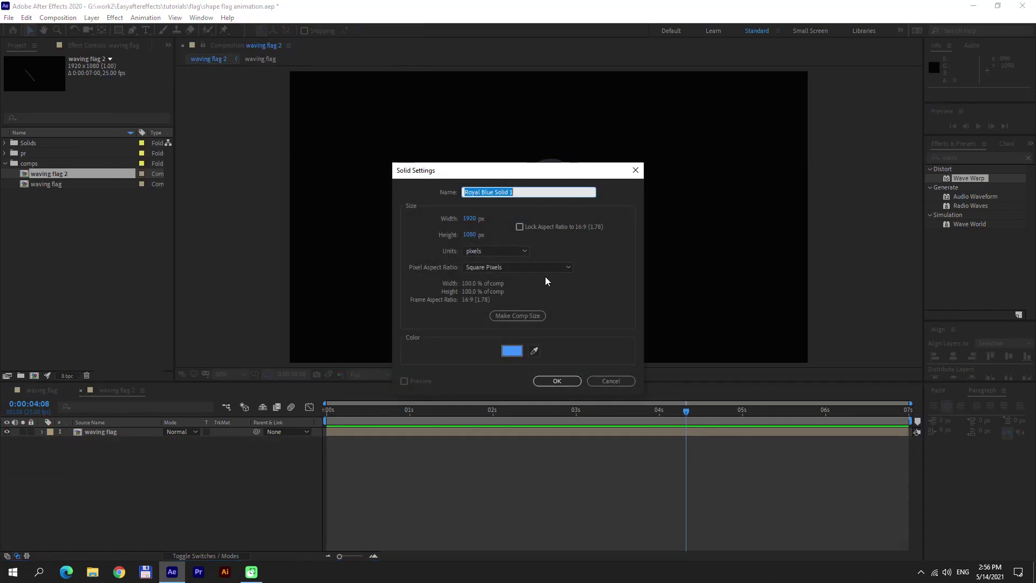
pyautogui.write('bg')
pyautogui.click(564, 381)
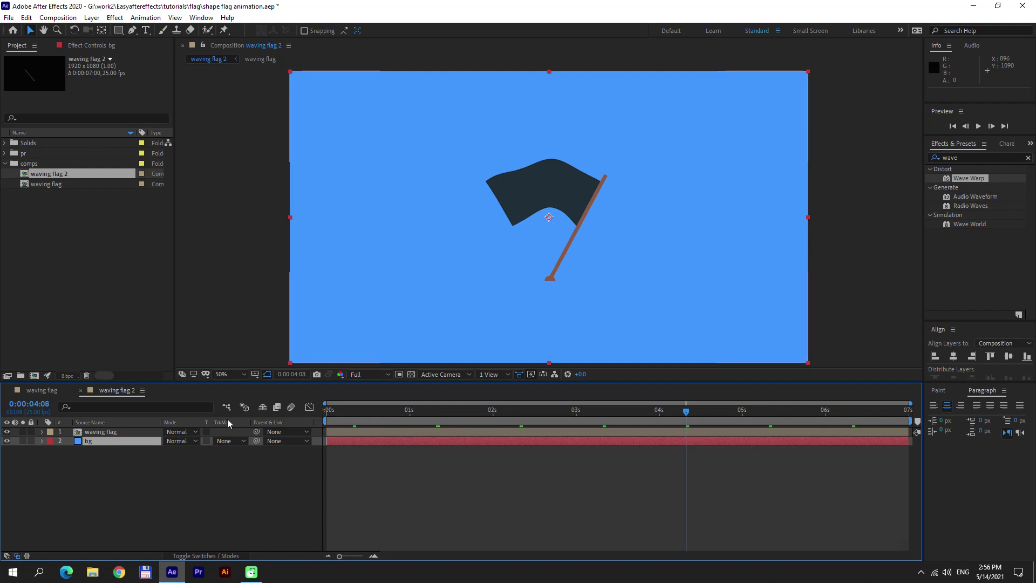
# Step: Find the Fill effect and apply it to the bg layer
pyautogui.click(982, 160)
pyautogui.write('fill')
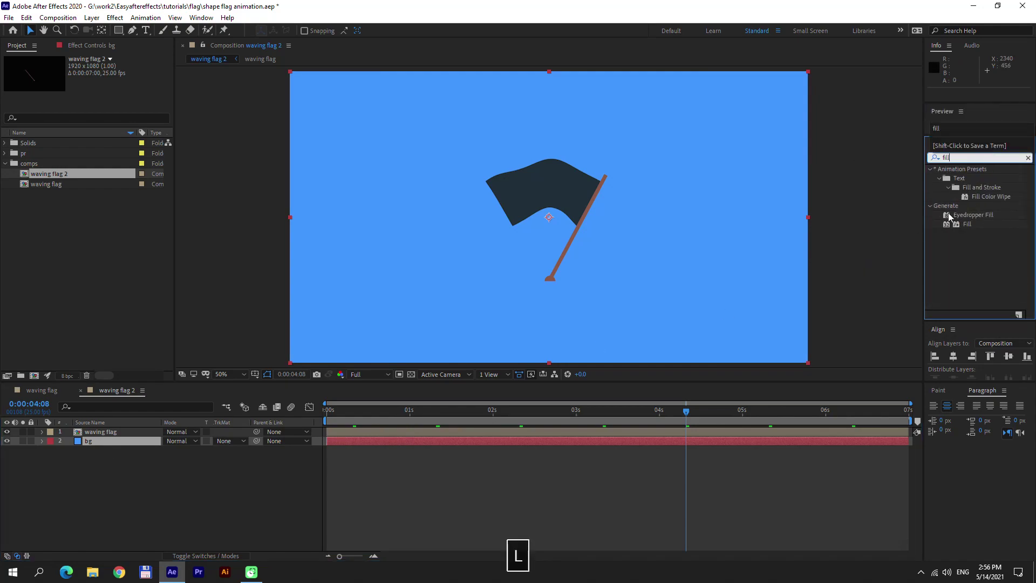
pyautogui.moveTo(966, 224); pyautogui.dragTo(154, 439)
# Step: Set the Fill color of the bg layer to a medium blue, 5A99CE
pyautogui.click(101, 96)
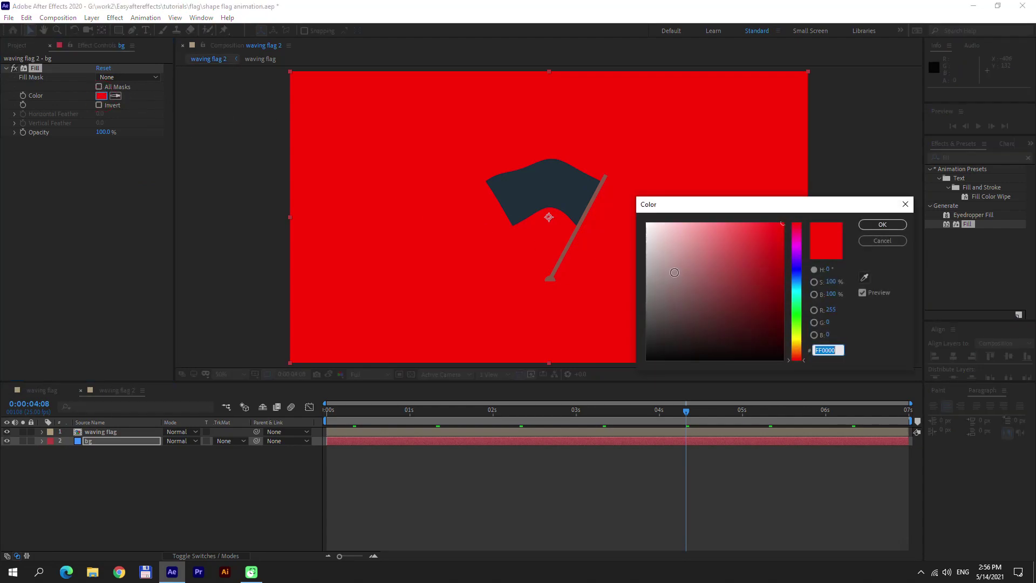
pyautogui.click(798, 288)
pyautogui.click(737, 240)
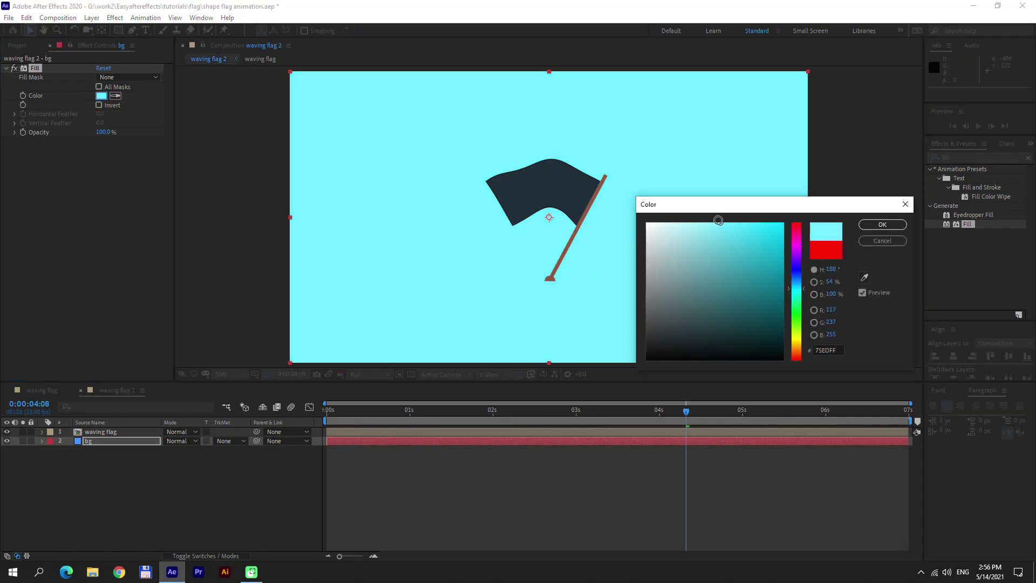
pyautogui.moveTo(694, 261)
pyautogui.mouseDown()
pyautogui.moveTo(679, 208)
pyautogui.moveTo(691, 207)
pyautogui.mouseUp()
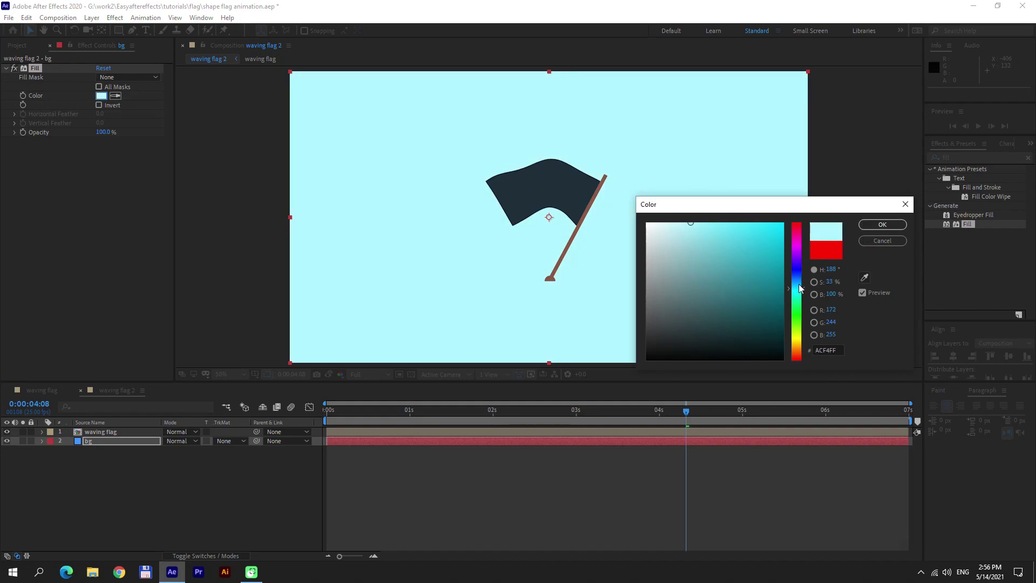
pyautogui.moveTo(800, 289); pyautogui.dragTo(796, 282)
pyautogui.click(745, 245)
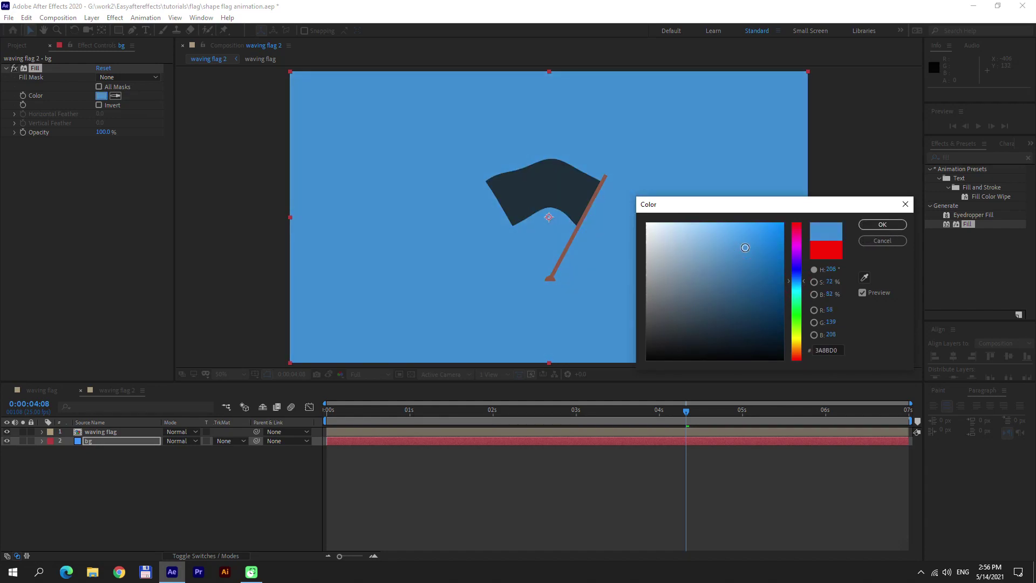
pyautogui.moveTo(753, 248)
pyautogui.mouseDown()
pyautogui.moveTo(760, 225)
pyautogui.moveTo(737, 224)
pyautogui.moveTo(725, 249)
pyautogui.mouseUp()
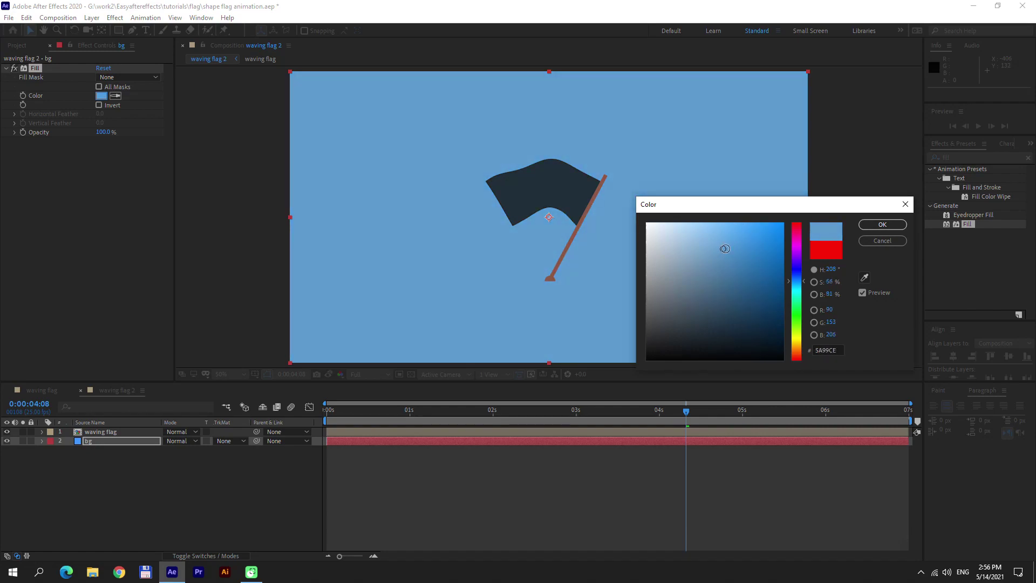
pyautogui.click(893, 222)
pyautogui.click(241, 490)
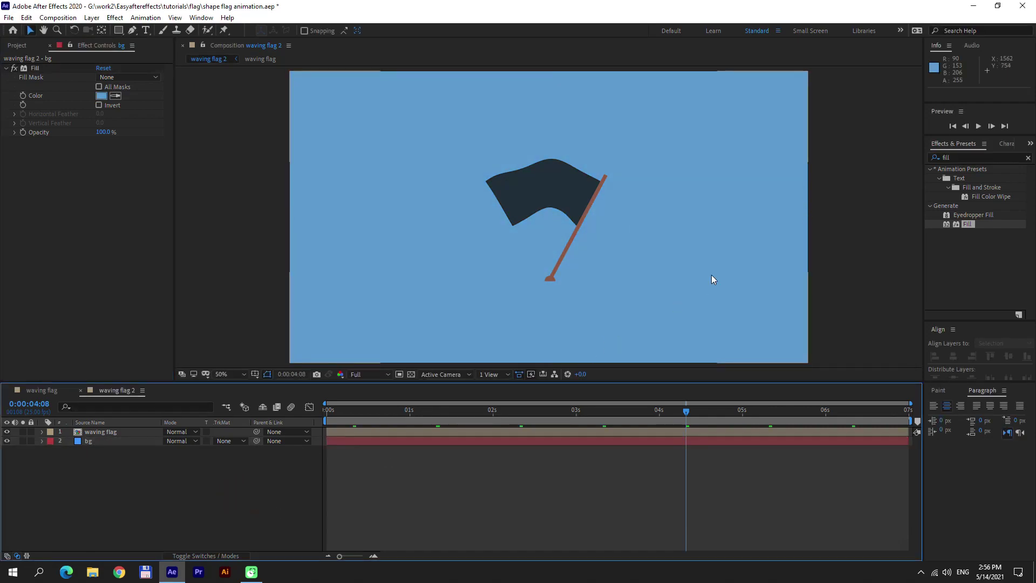
pyautogui.click(961, 156)
# Step: Duplicate the waving flag layer and shift the copy in time to start at about 0:00:00:12
pyautogui.click(101, 431)
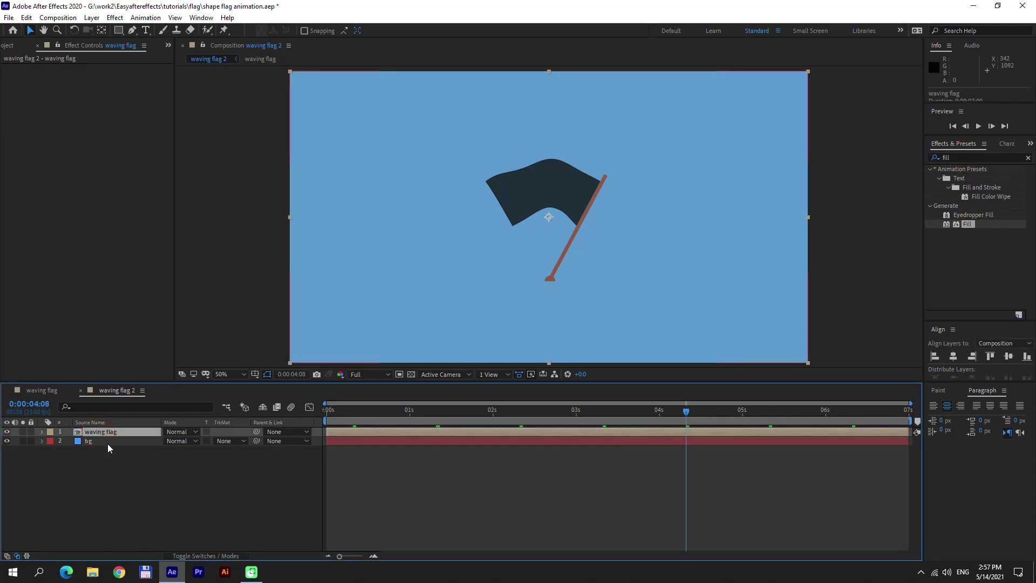
pyautogui.hotkey('ctrl', 'd')
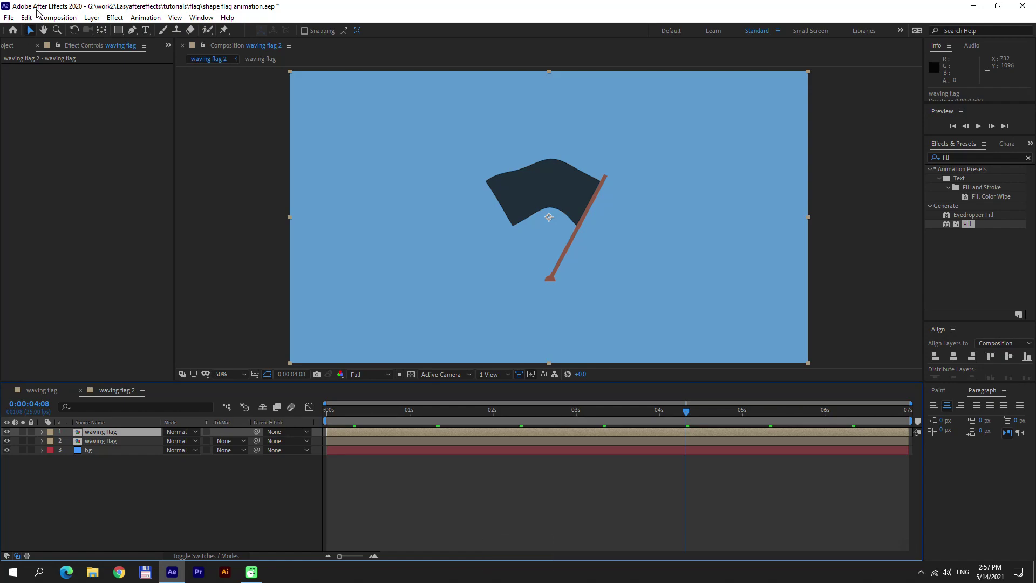
pyautogui.click(31, 35)
pyautogui.moveTo(414, 430); pyautogui.dragTo(454, 431)
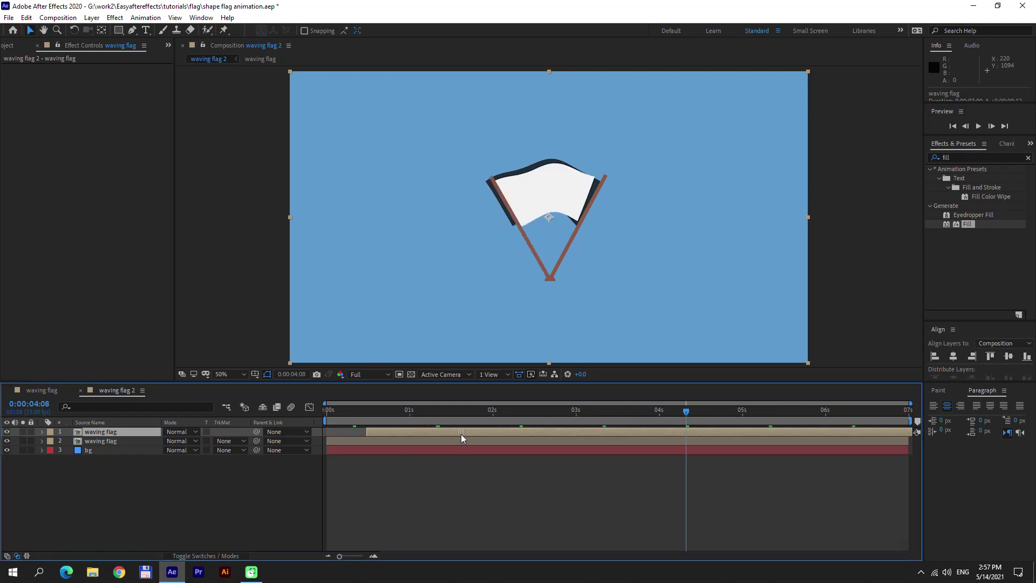
# Step: Set the Scale of the duplicated waving flag layer to 70%
pyautogui.press('s')
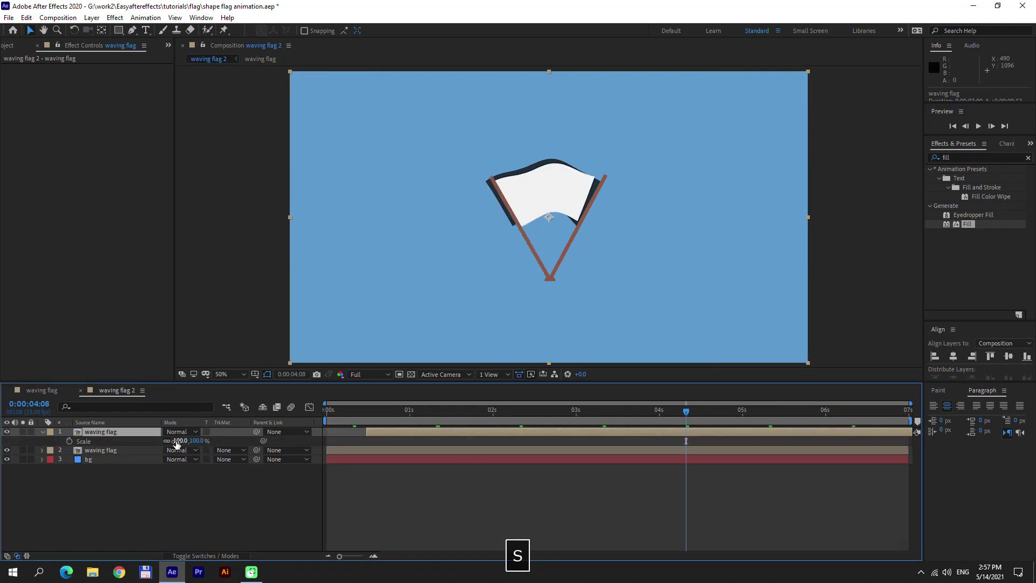
pyautogui.click(178, 441)
pyautogui.write('50')
pyautogui.press('Return')
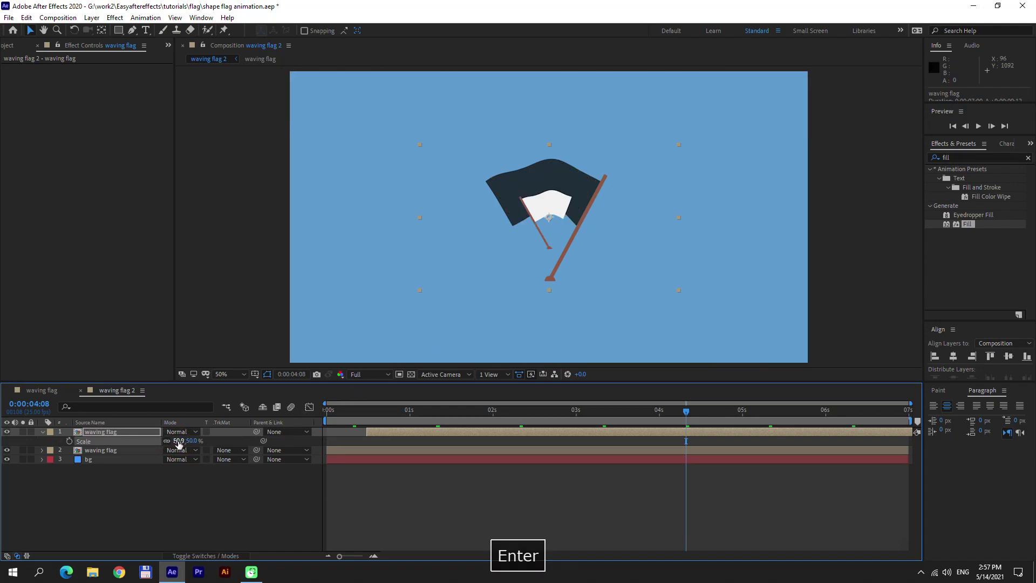
pyautogui.moveTo(178, 441); pyautogui.dragTo(208, 439)
# Step: Place the smaller flag left of the large one and behind it, with its layer starting at about 0:00:00:04
pyautogui.moveTo(558, 254); pyautogui.dragTo(480, 263)
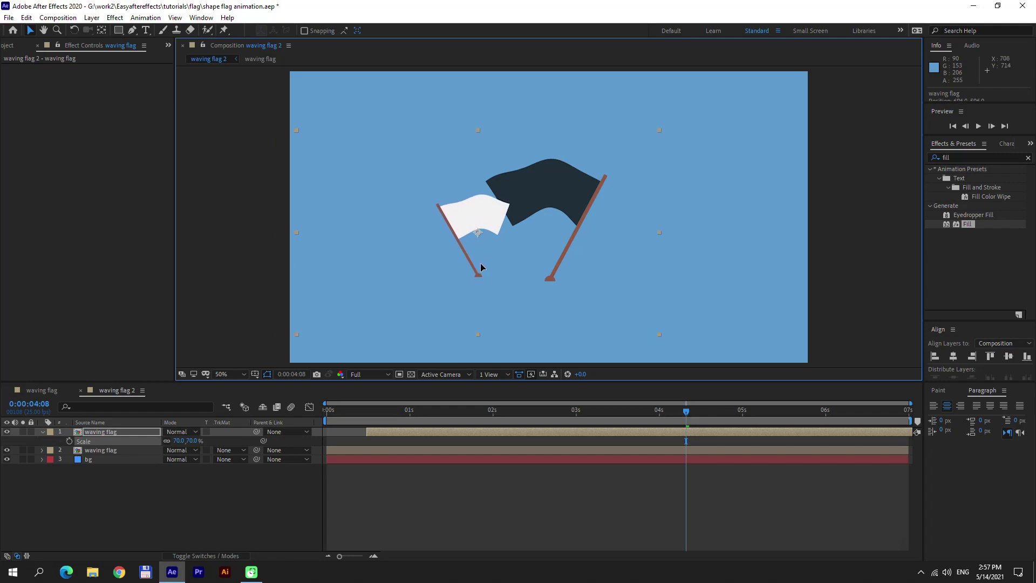
pyautogui.moveTo(95, 433); pyautogui.dragTo(105, 458)
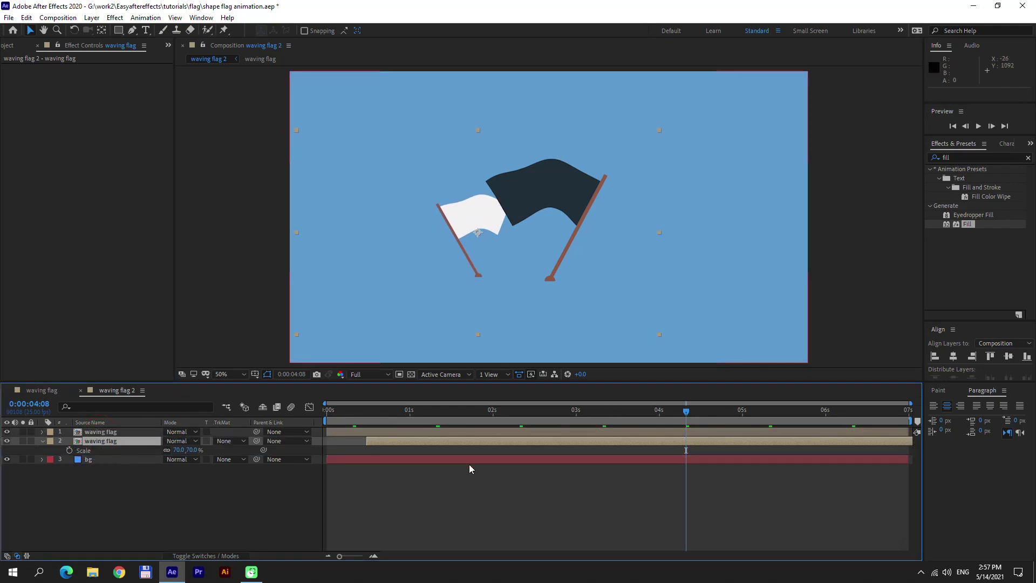
pyautogui.moveTo(568, 439); pyautogui.dragTo(542, 439)
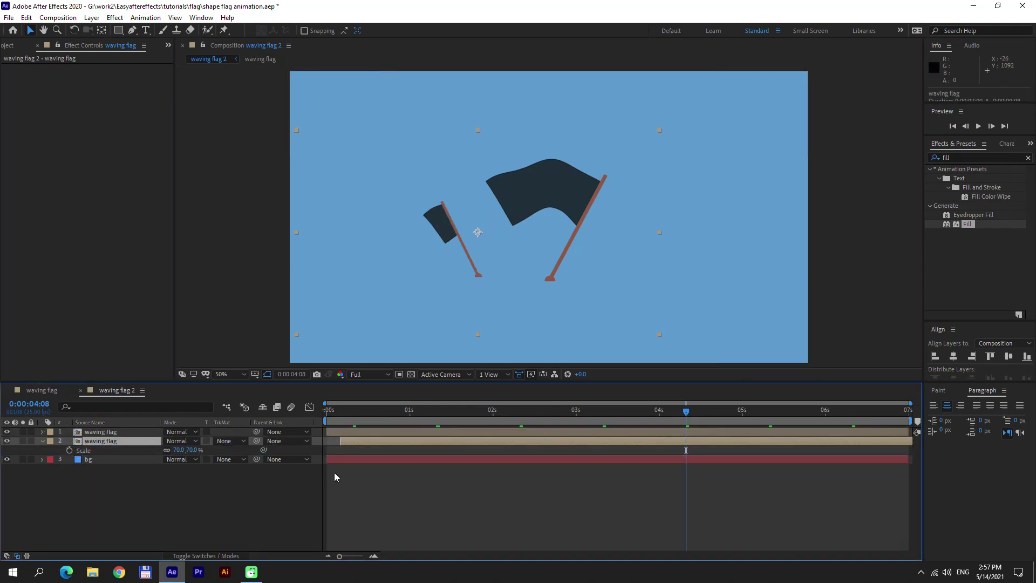
# Step: Duplicate the small flag, place the copy right of the large flag, and start its layer at about 0:00:00:08
pyautogui.hotkey('ctrl', 'd')
pyautogui.moveTo(480, 236); pyautogui.dragTo(665, 239)
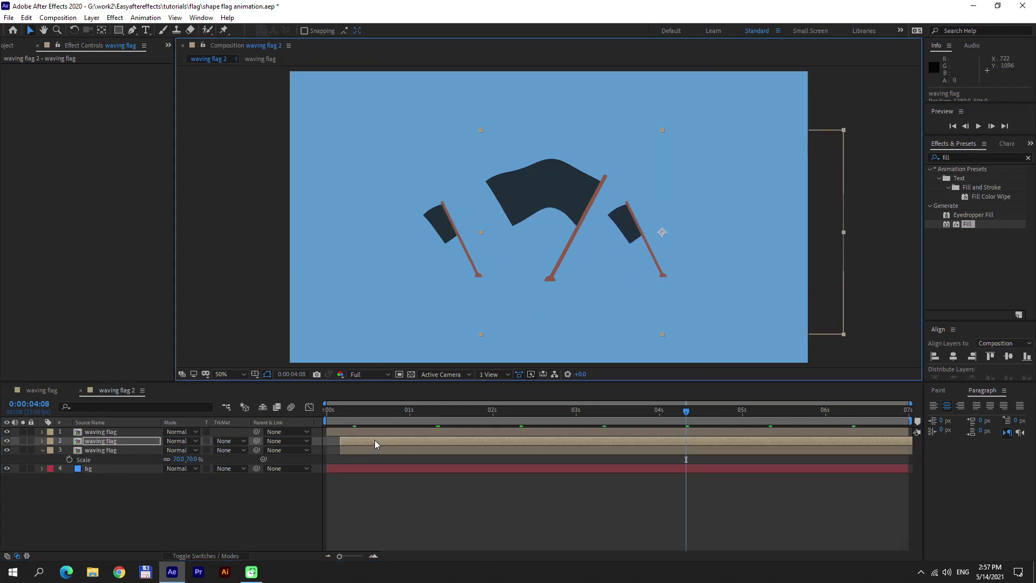
pyautogui.moveTo(375, 441); pyautogui.dragTo(387, 441)
# Step: Set the work area to start at 0:00:01:00 and preview the three waving flags
pyautogui.press('0')
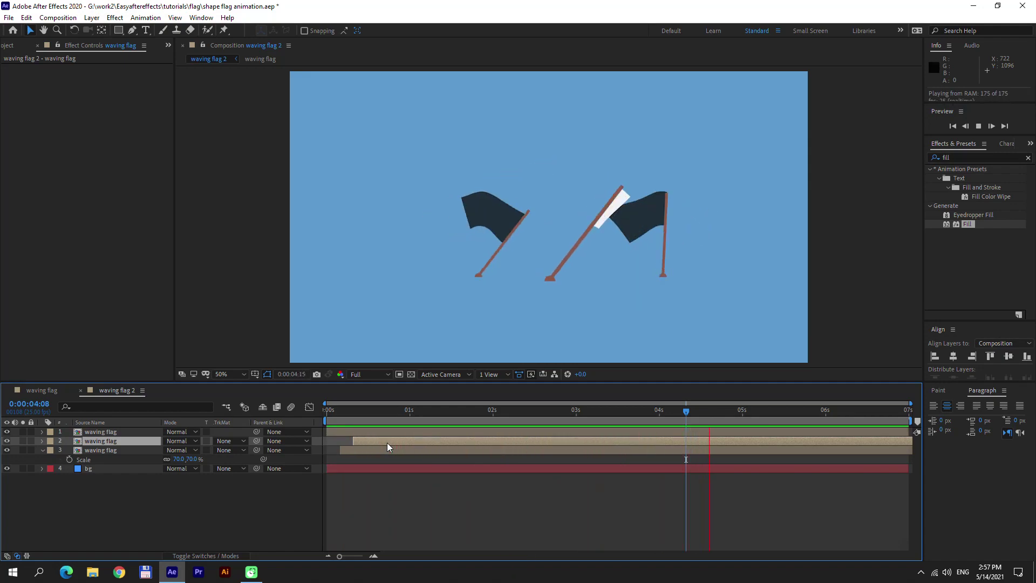
pyautogui.press('0')
pyautogui.moveTo(411, 412)
pyautogui.mouseDown()
pyautogui.moveTo(494, 416)
pyautogui.moveTo(410, 428)
pyautogui.mouseUp()
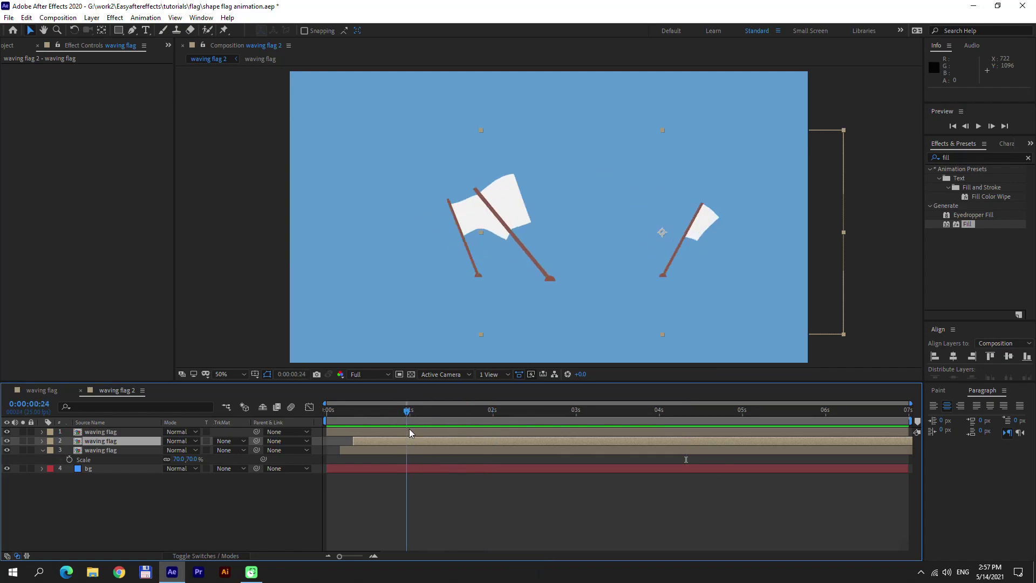
pyautogui.moveTo(321, 421); pyautogui.dragTo(406, 421)
pyautogui.press('KP_0')
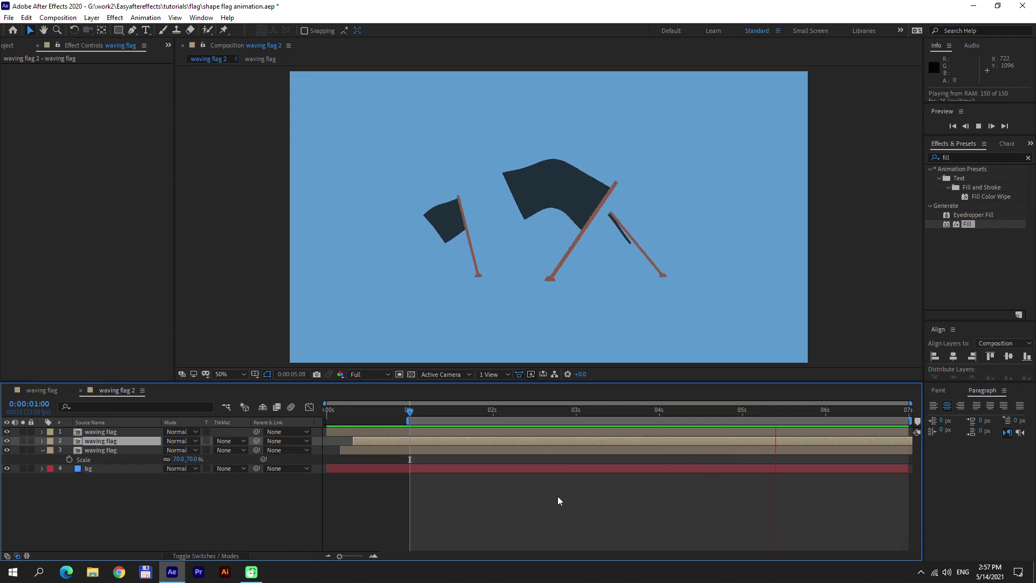
pyautogui.press('KP_0')
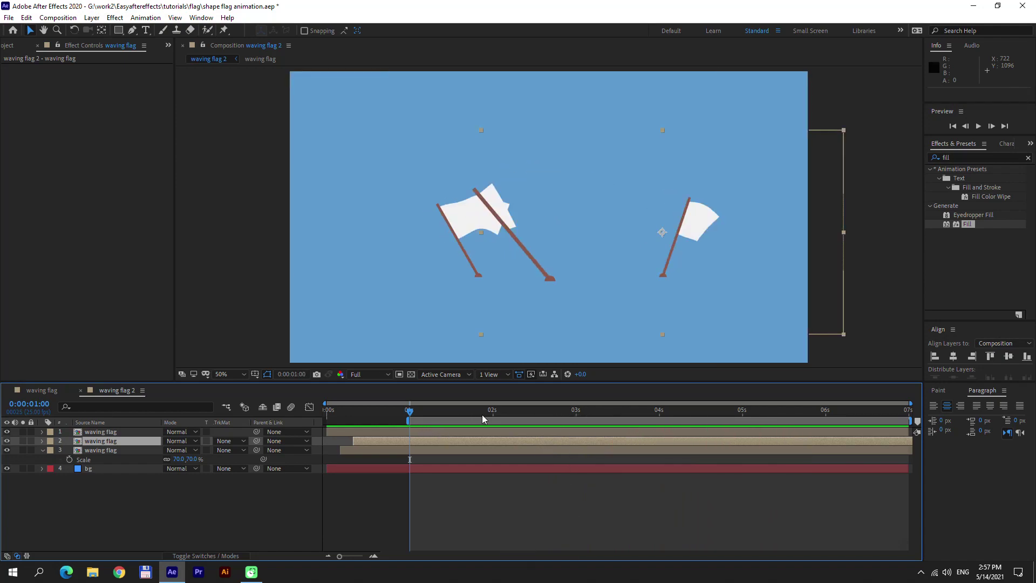
# Step: Move all three waving flag layers together about 60 px to the left and scrub to 0:00:03:19
pyautogui.moveTo(496, 412); pyautogui.dragTo(518, 405)
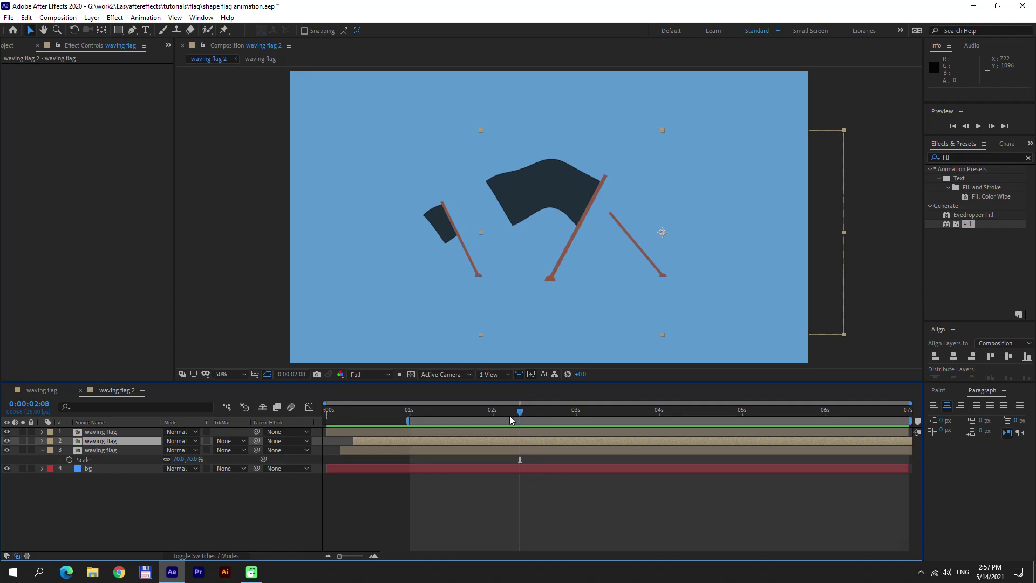
pyautogui.click(499, 431)
pyautogui.keyDown('shift'); pyautogui.click(500, 450); pyautogui.keyUp('shift')
pyautogui.moveTo(716, 245); pyautogui.dragTo(699, 245)
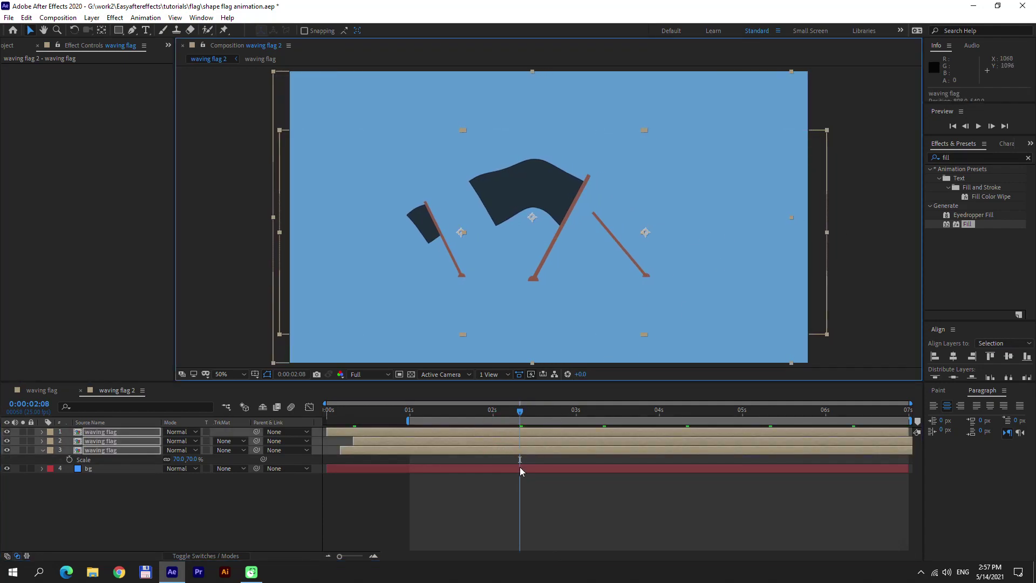
pyautogui.click(508, 491)
pyautogui.moveTo(522, 417); pyautogui.dragTo(641, 412)
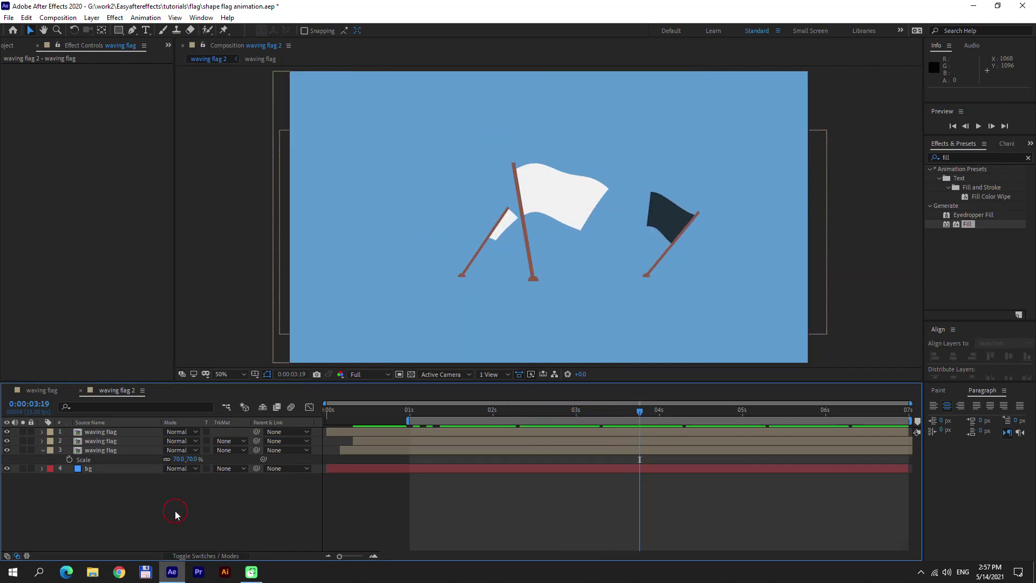
# Step: Open the nested waving flag composition at 0:00:00:09 and duplicate the flag2 layer together with its Mask layer
pyautogui.doubleClick(114, 432)
pyautogui.moveTo(373, 411); pyautogui.dragTo(356, 420)
pyautogui.click(101, 450)
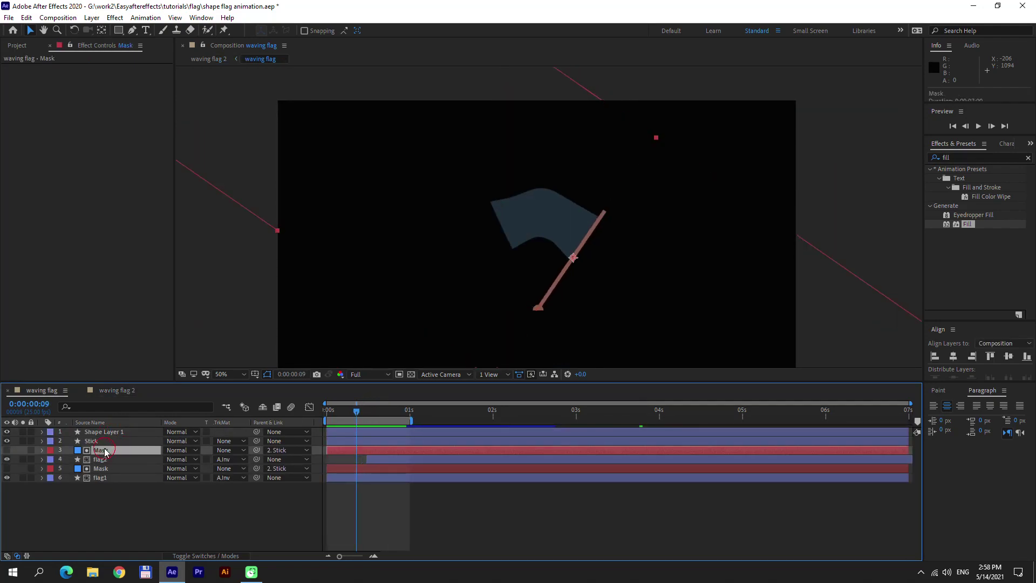
pyautogui.keyDown('shift'); pyautogui.click(106, 459); pyautogui.keyUp('shift')
pyautogui.hotkey('ctrl', 'd')
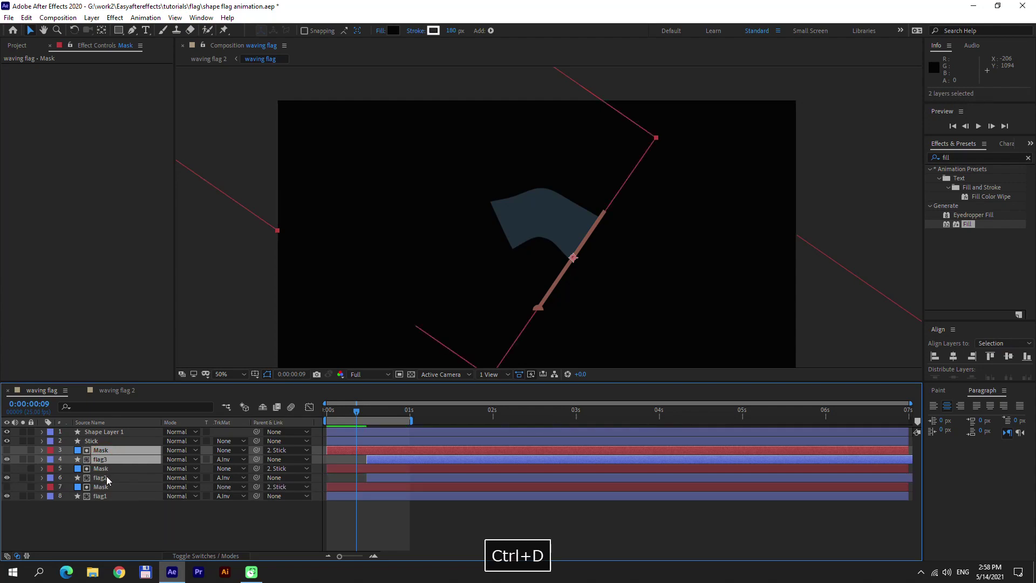
# Step: Change the stroke color of the flag3 layer to red and scrub to 0:00:00:21 to check it
pyautogui.click(101, 460)
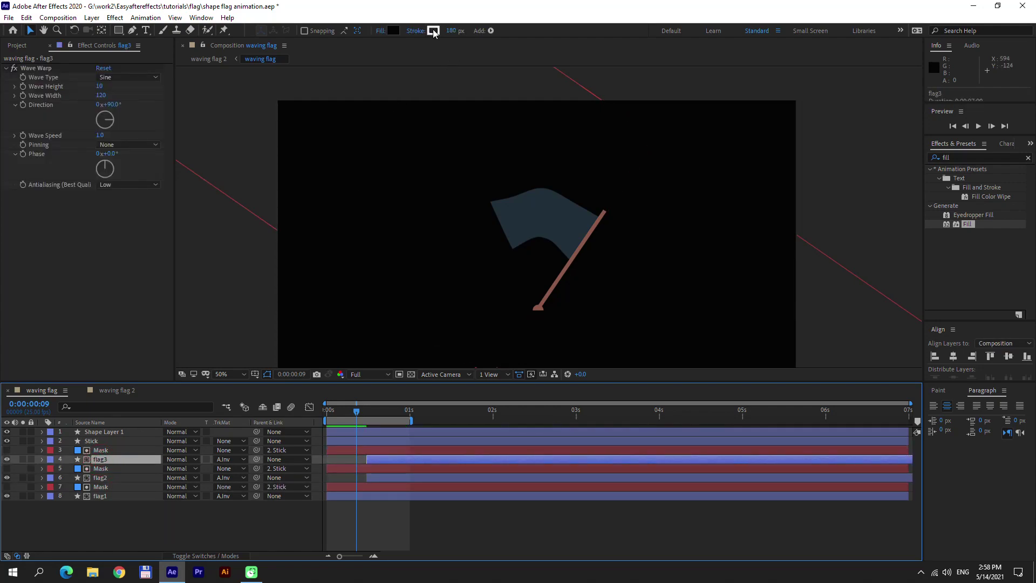
pyautogui.click(433, 31)
pyautogui.moveTo(705, 253); pyautogui.dragTo(844, 223)
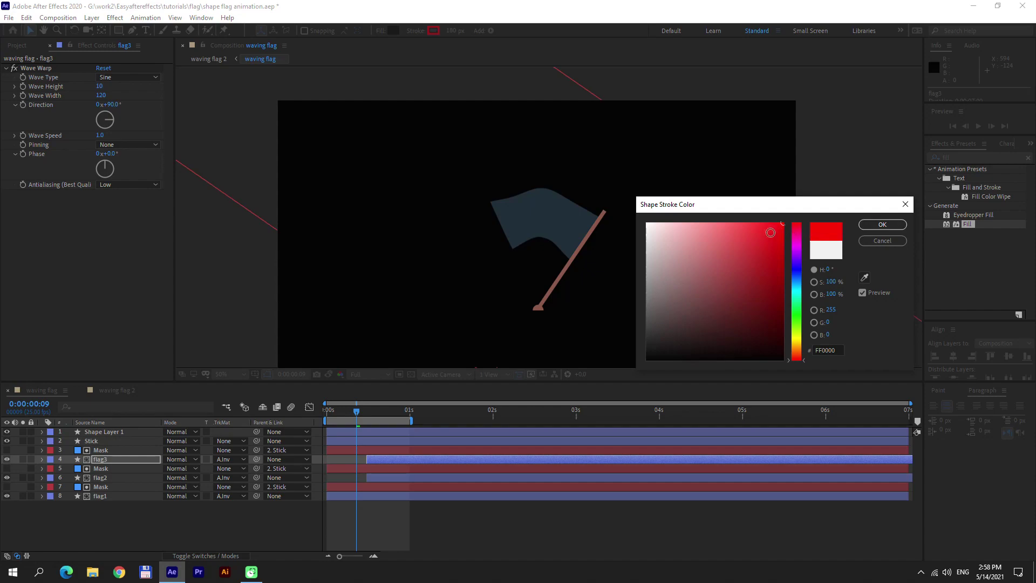
pyautogui.moveTo(783, 223); pyautogui.dragTo(750, 207)
pyautogui.click(869, 226)
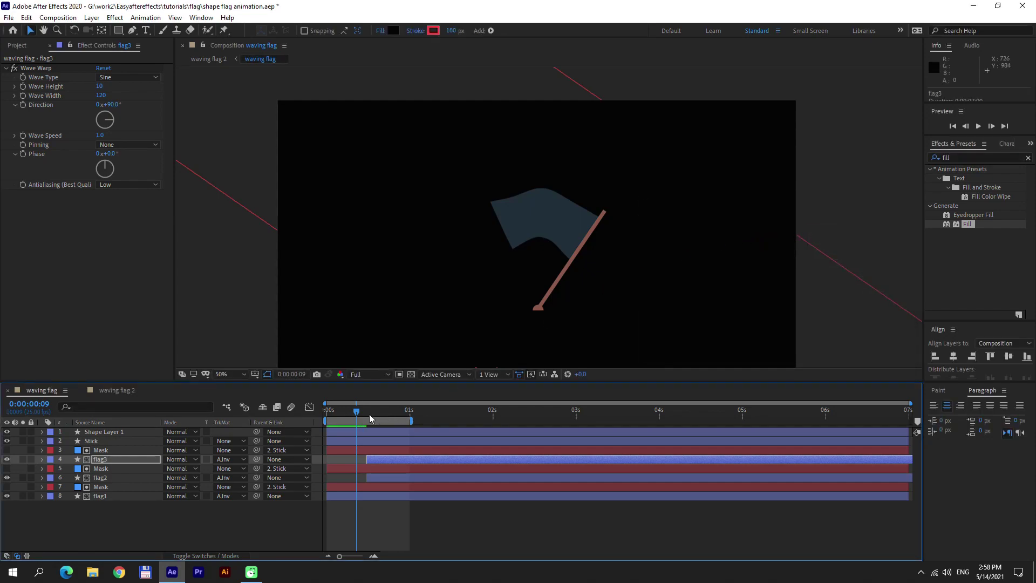
pyautogui.moveTo(369, 413); pyautogui.dragTo(397, 413)
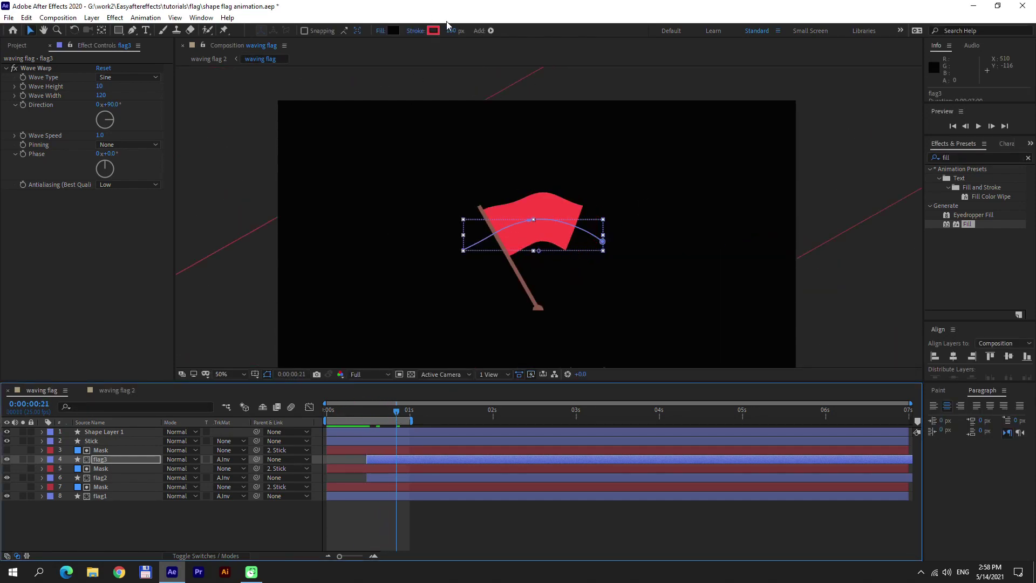
# Step: Reduce the stroke width of the flag3 layer to 50 px to form a stripe across the flag
pyautogui.moveTo(449, 30); pyautogui.dragTo(384, 51)
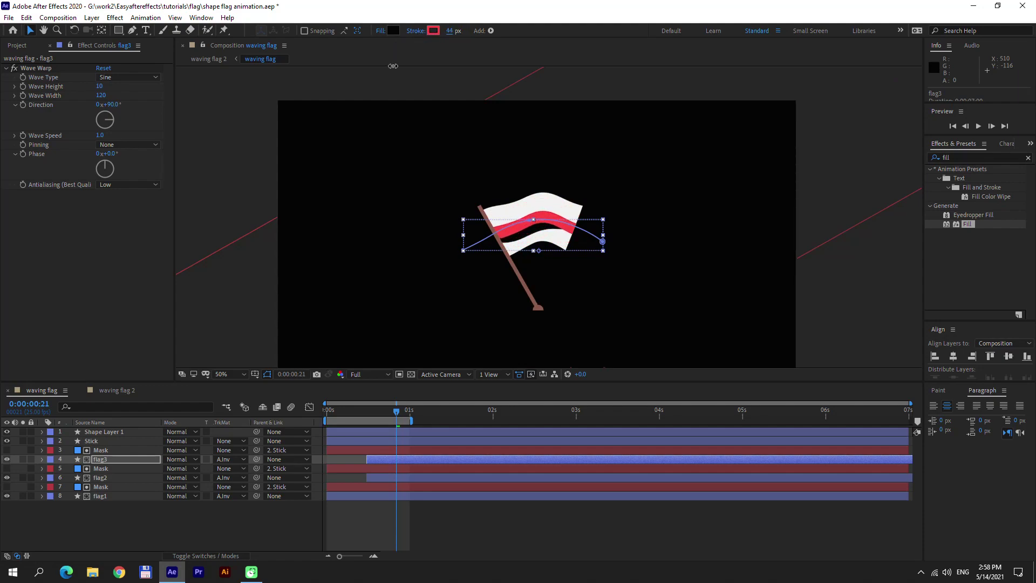
pyautogui.write('0')
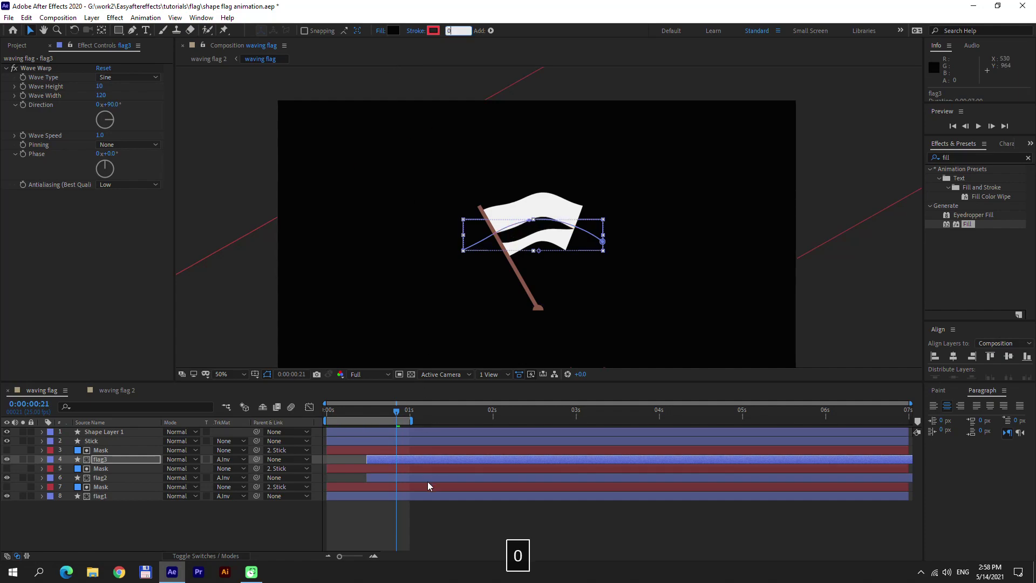
pyautogui.doubleClick(452, 31)
pyautogui.write('50')
pyautogui.press('Return')
pyautogui.press('KP_0')
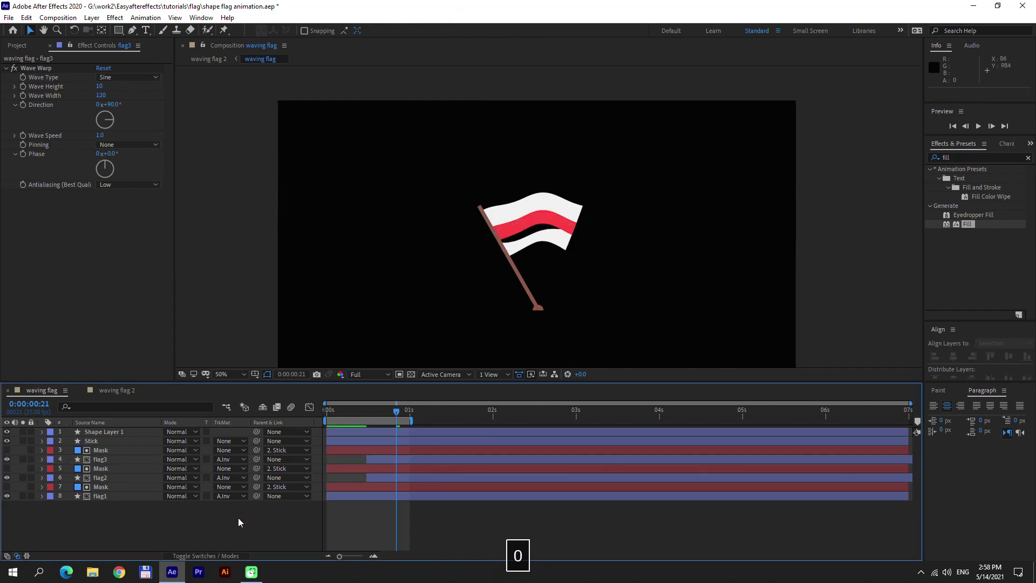
# Step: Preview the waving flag animation and turn on the transparency grid
pyautogui.press('KP_0')
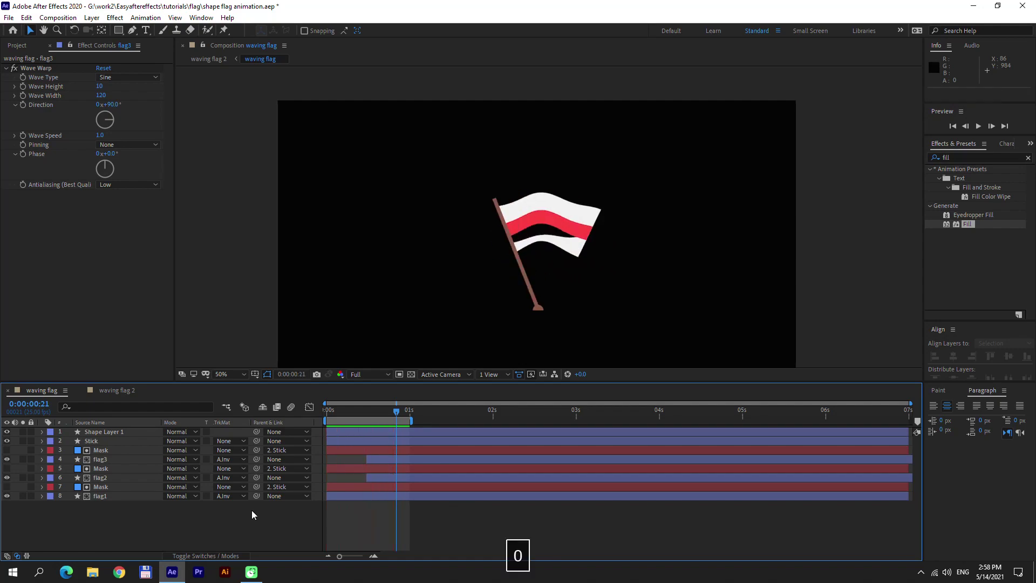
pyautogui.click(411, 374)
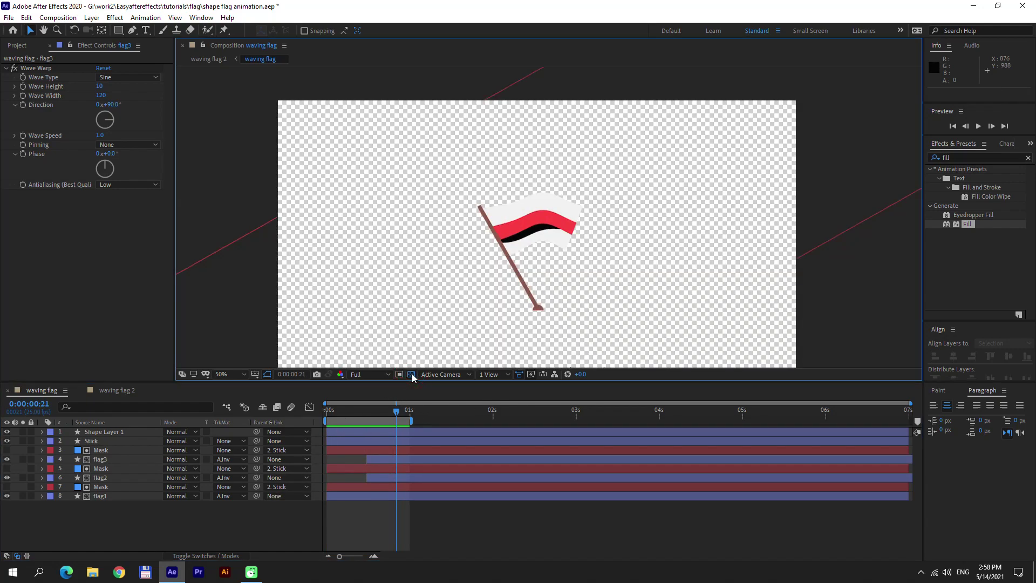
# Step: Set the fill of the flag3 layer to None so only its red stroke remains
pyautogui.click(101, 440)
pyautogui.click(106, 450)
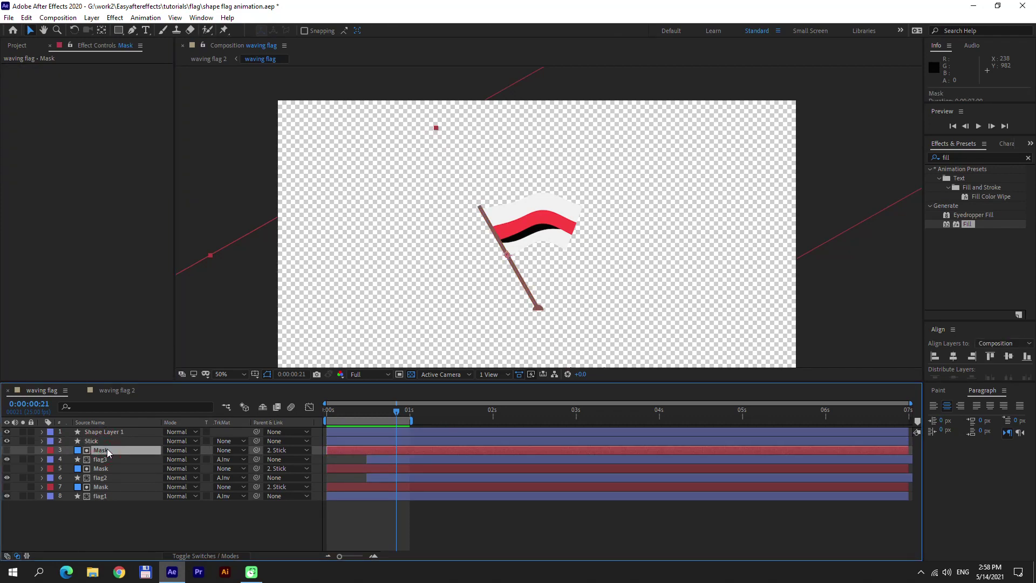
pyautogui.click(115, 433)
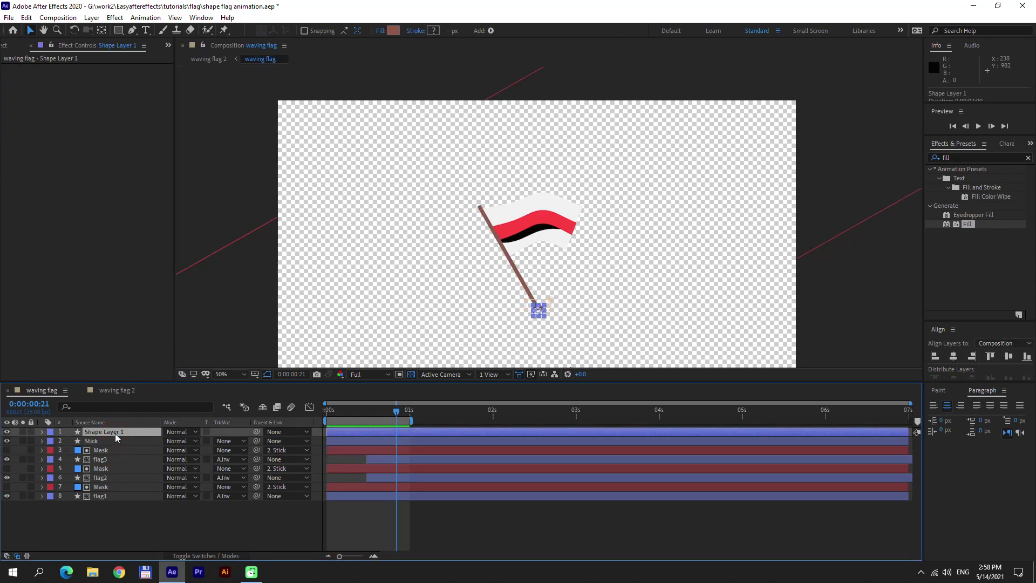
pyautogui.click(115, 440)
pyautogui.click(115, 458)
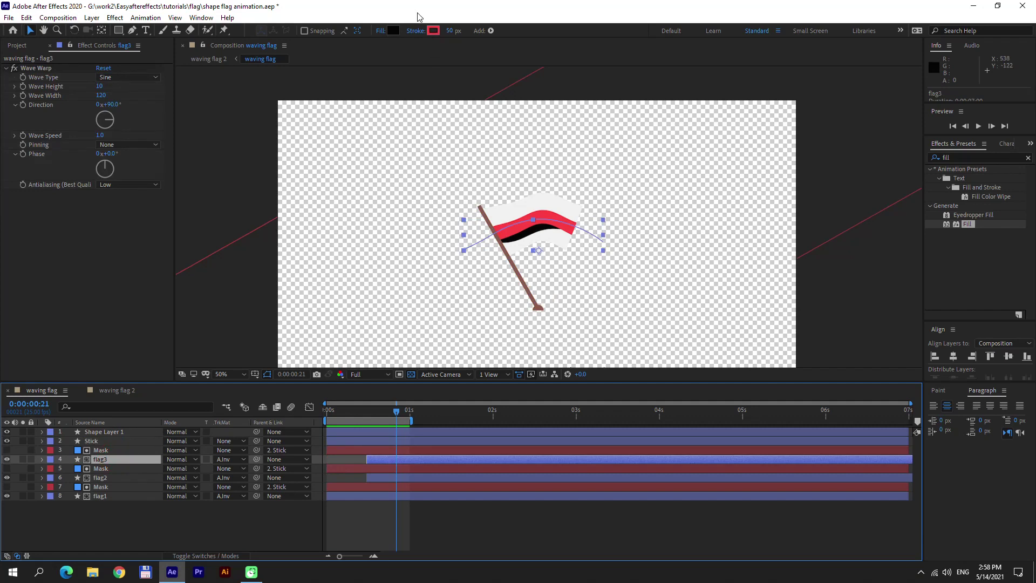
pyautogui.click(380, 31)
pyautogui.click(462, 258)
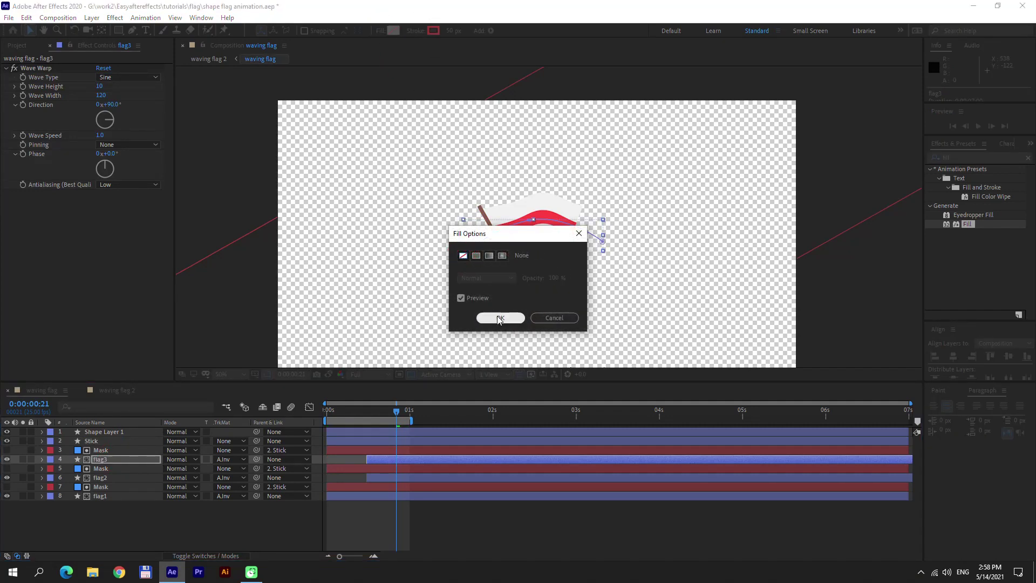
pyautogui.click(501, 318)
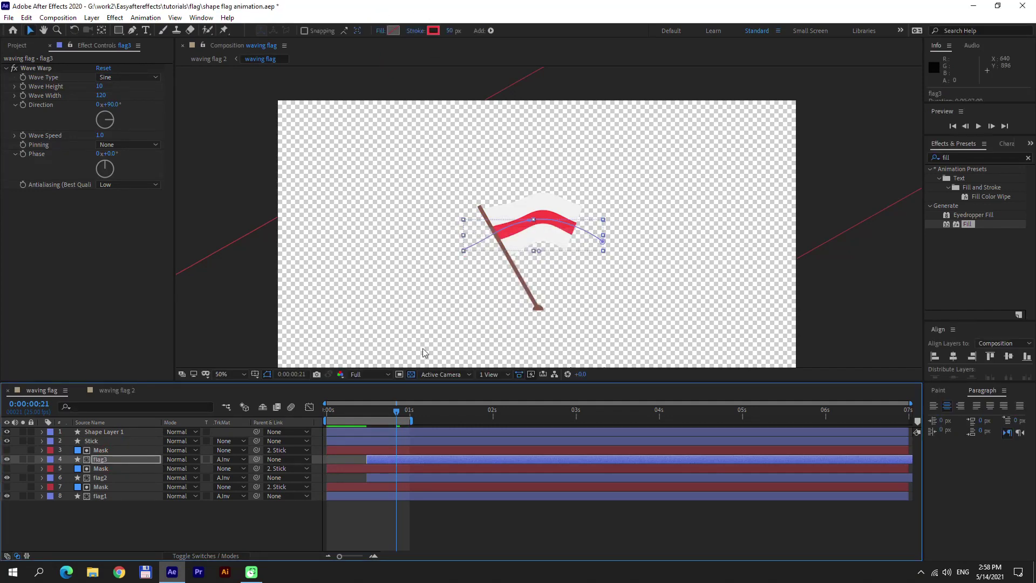
# Step: Set the fill of the flag2 and flag1 layers to None
pyautogui.click(111, 478)
pyautogui.click(380, 31)
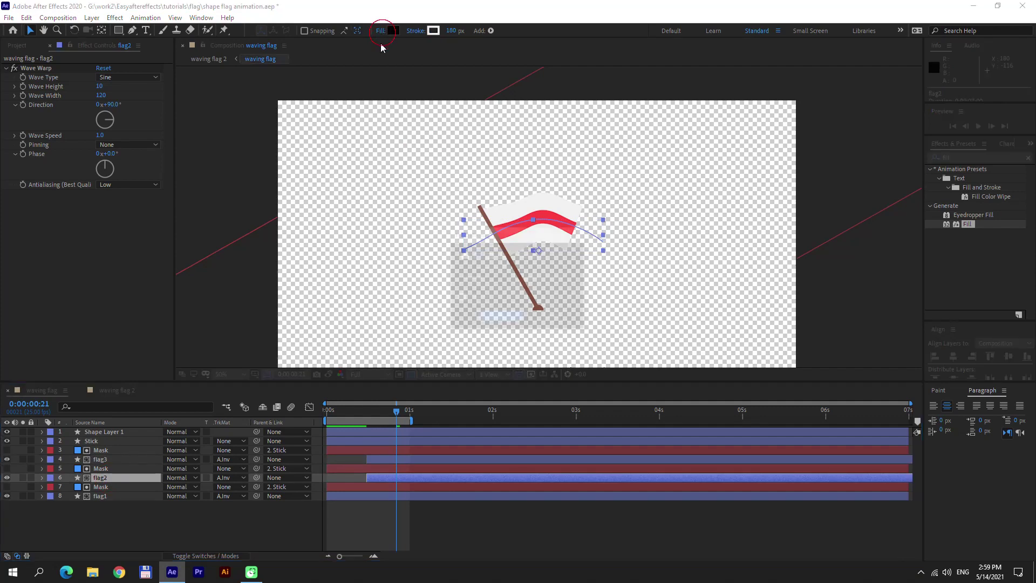
pyautogui.click(463, 257)
pyautogui.click(500, 317)
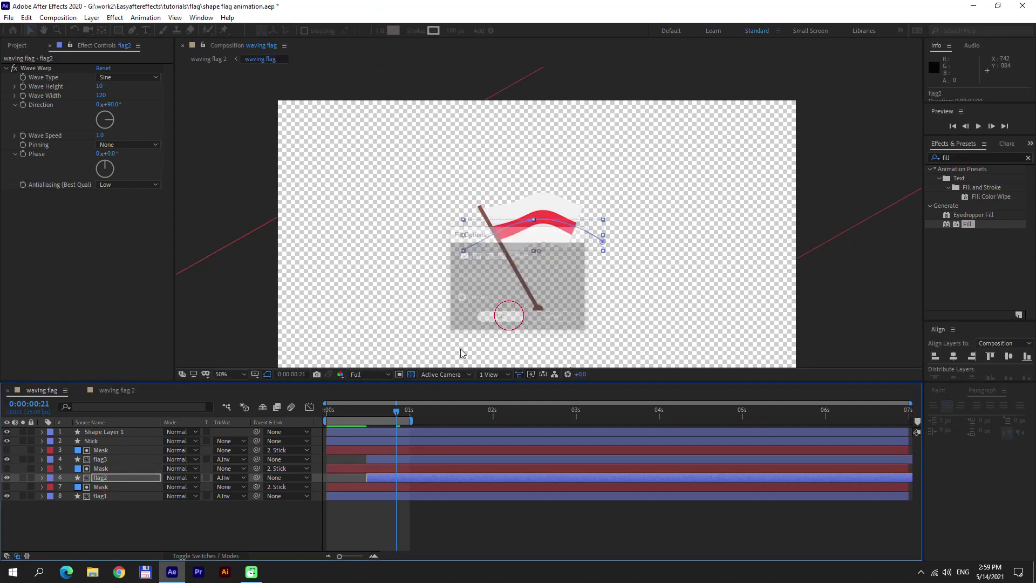
pyautogui.click(101, 496)
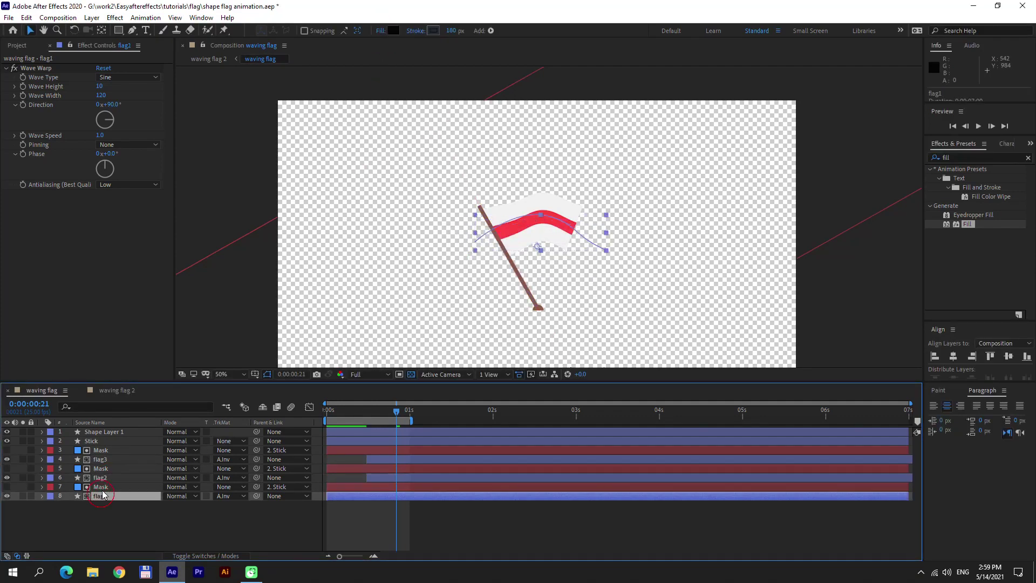
pyautogui.click(380, 31)
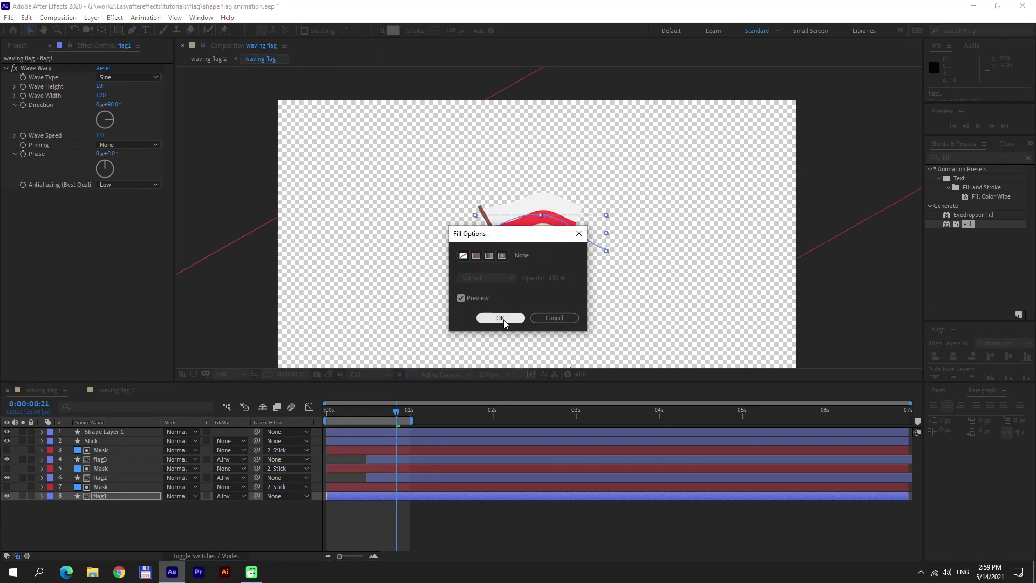
pyautogui.click(503, 319)
# Step: Preview the waving flag animation and scrub to 0:00:00:08
pyautogui.click(241, 520)
pyautogui.press('KP_0')
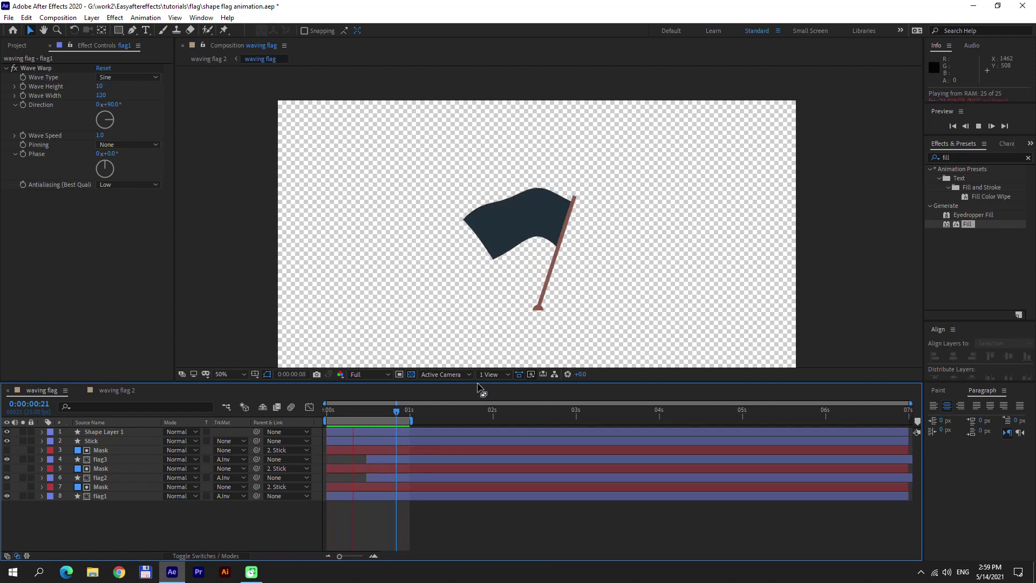
pyautogui.press('KP_0')
pyautogui.moveTo(371, 411)
pyautogui.mouseDown()
pyautogui.moveTo(382, 411)
pyautogui.moveTo(355, 411)
pyautogui.mouseUp()
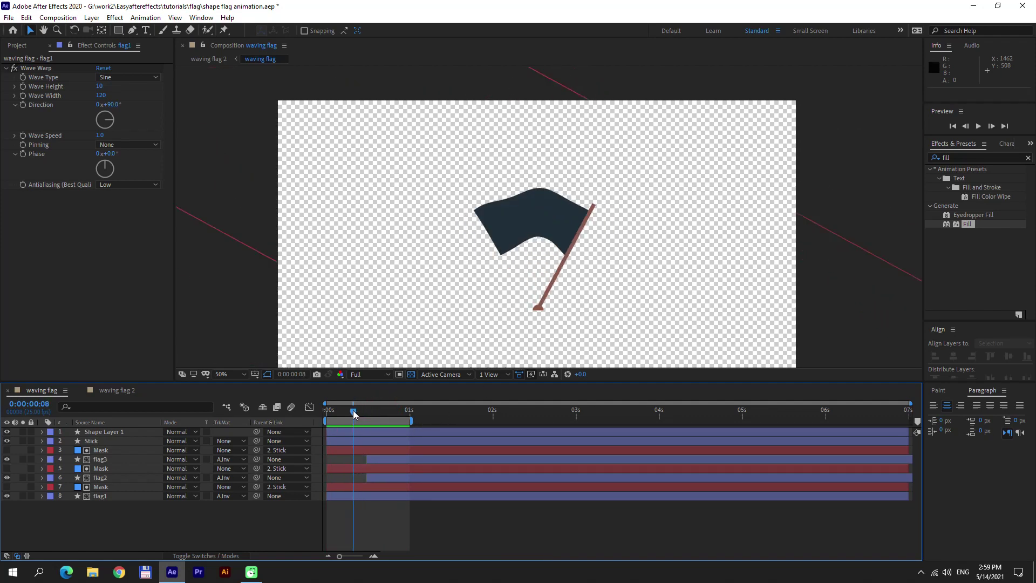
# Step: Duplicate the flag1 layer together with its Mask layer
pyautogui.click(338, 441)
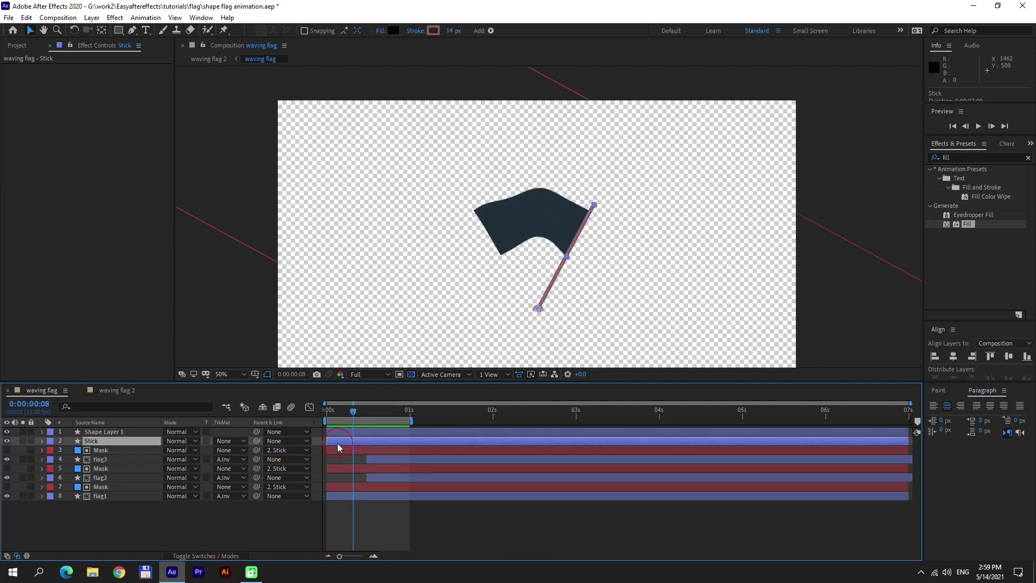
pyautogui.click(114, 496)
pyautogui.keyDown('shift'); pyautogui.click(108, 487); pyautogui.keyUp('shift')
pyautogui.hotkey('ctrl', 'd')
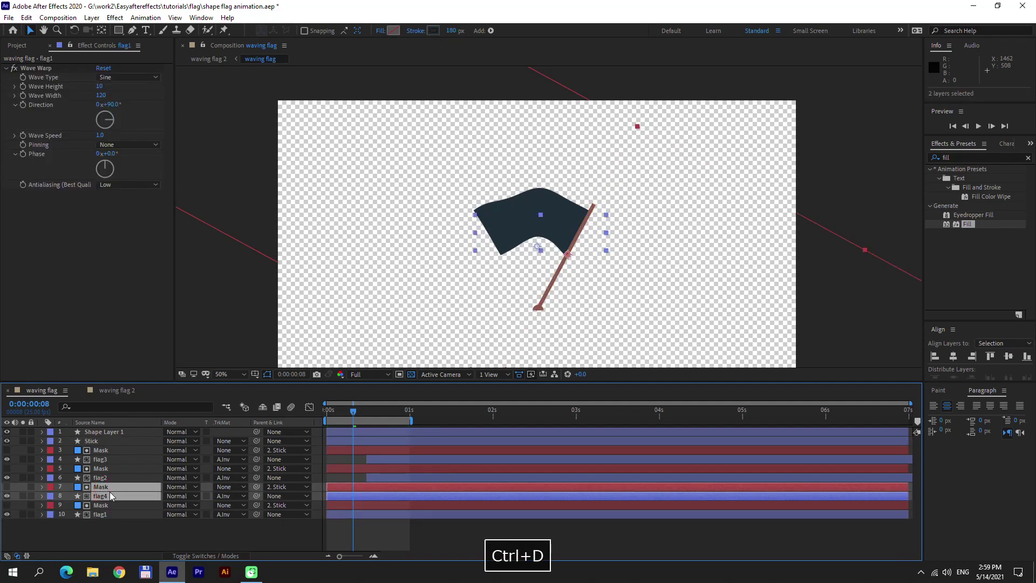
# Step: Set the flag4 layer's stroke color to white (FFFFFF) and reduce its stroke width to 122 px
pyautogui.click(109, 495)
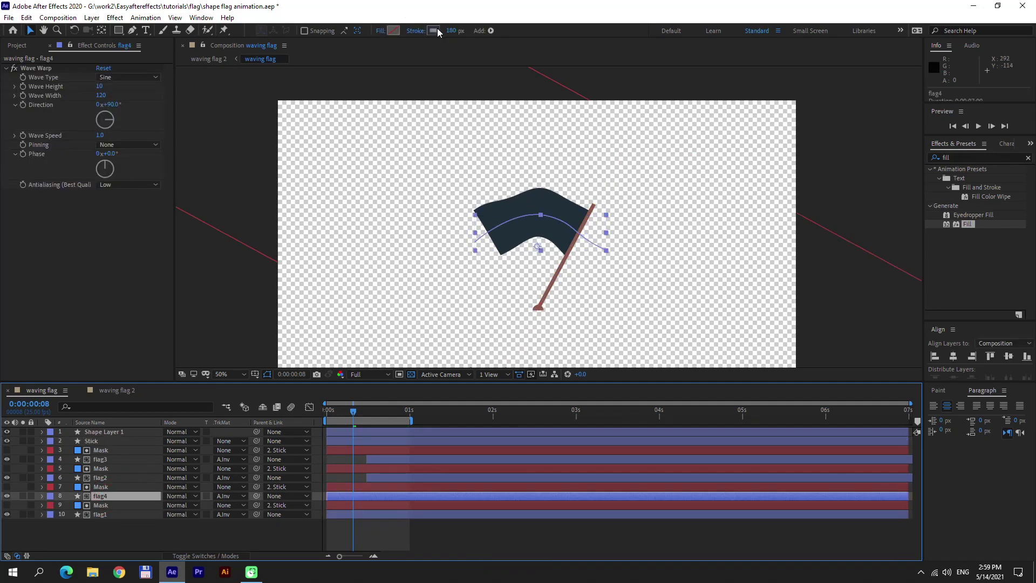
pyautogui.click(435, 31)
pyautogui.moveTo(735, 272); pyautogui.dragTo(612, 216)
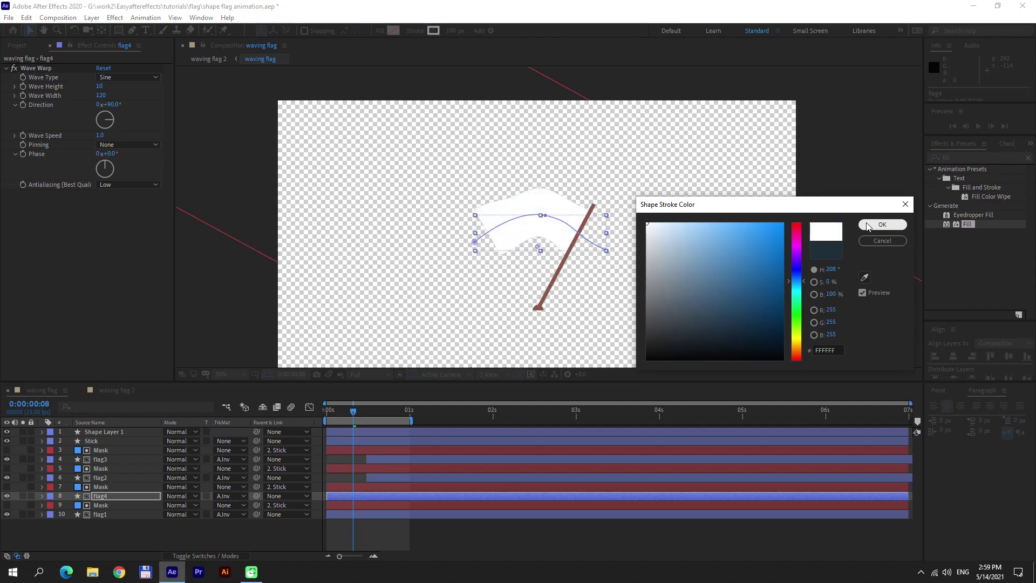
pyautogui.click(884, 225)
pyautogui.moveTo(459, 36); pyautogui.dragTo(422, 30)
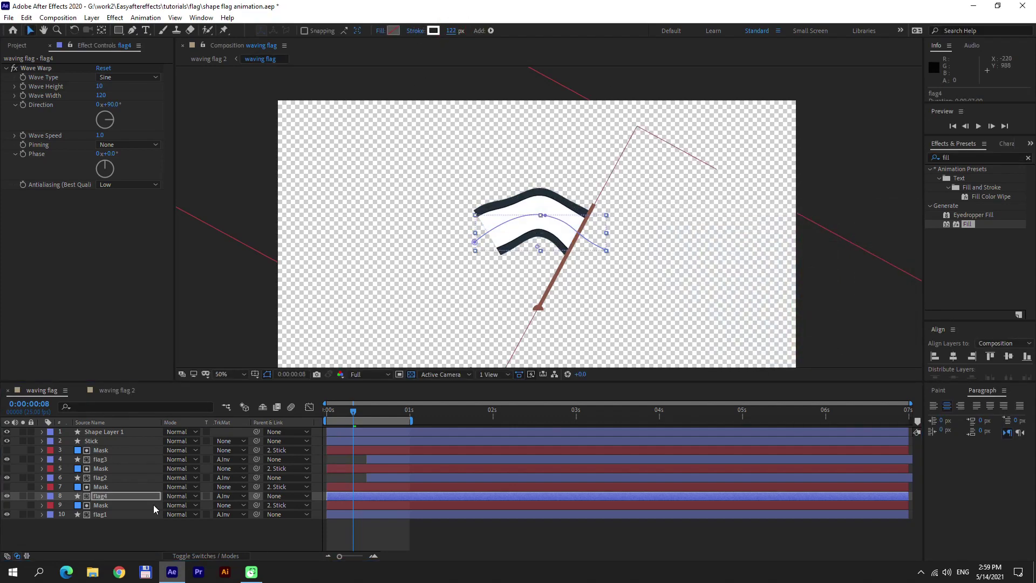
# Step: Change the stroke color of the flag4 layer to yellow
pyautogui.click(435, 31)
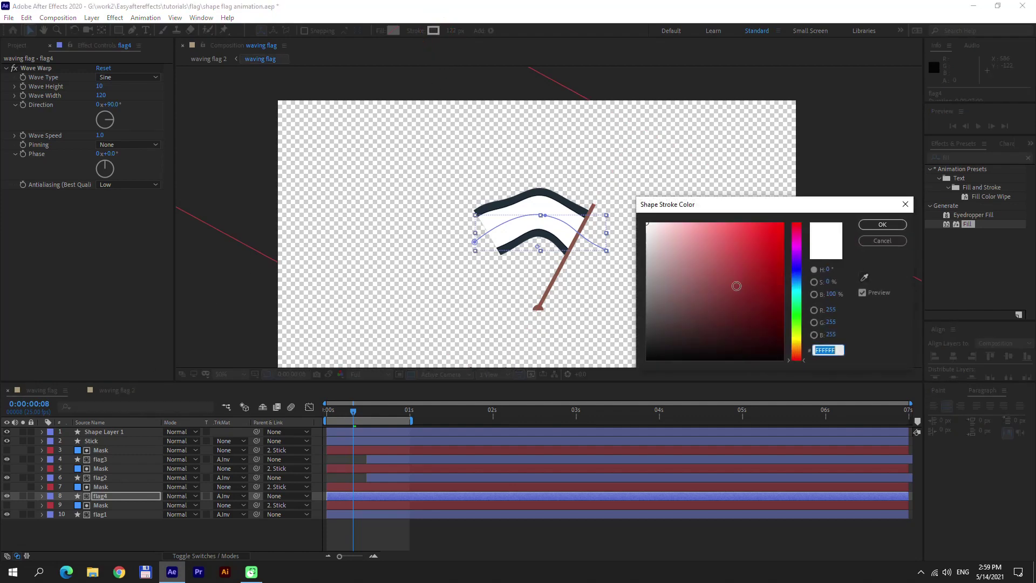
pyautogui.moveTo(796, 275); pyautogui.dragTo(799, 346)
pyautogui.click(882, 224)
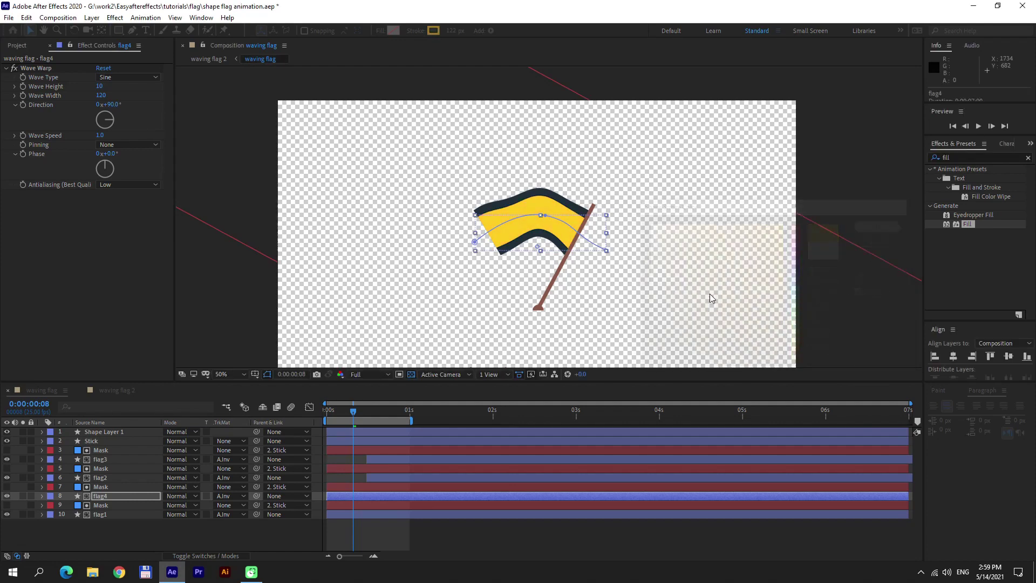
# Step: Switch to the waving flag 2 composition and preview the animation with all three flags
pyautogui.click(117, 391)
pyautogui.press('KP_0')
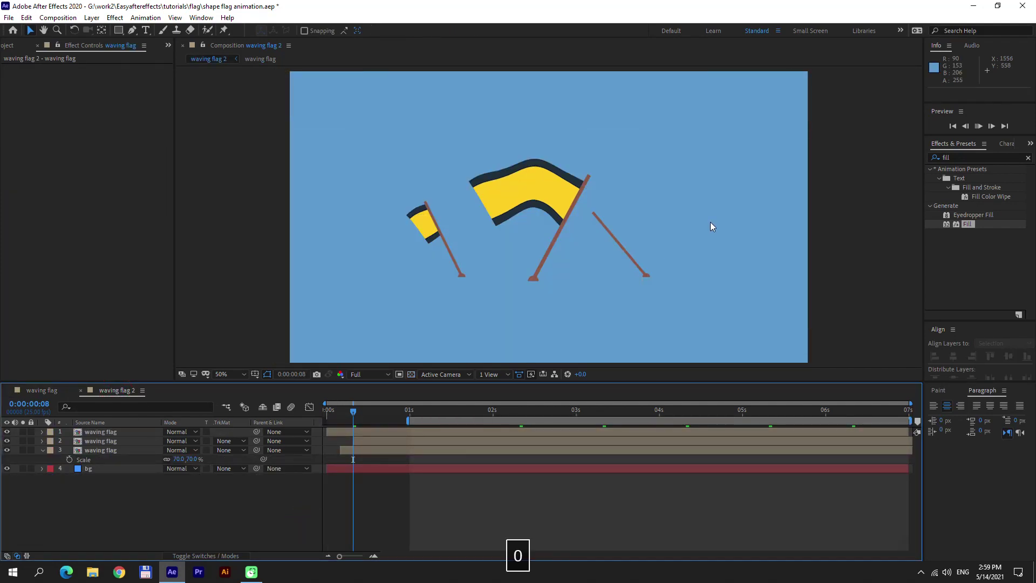